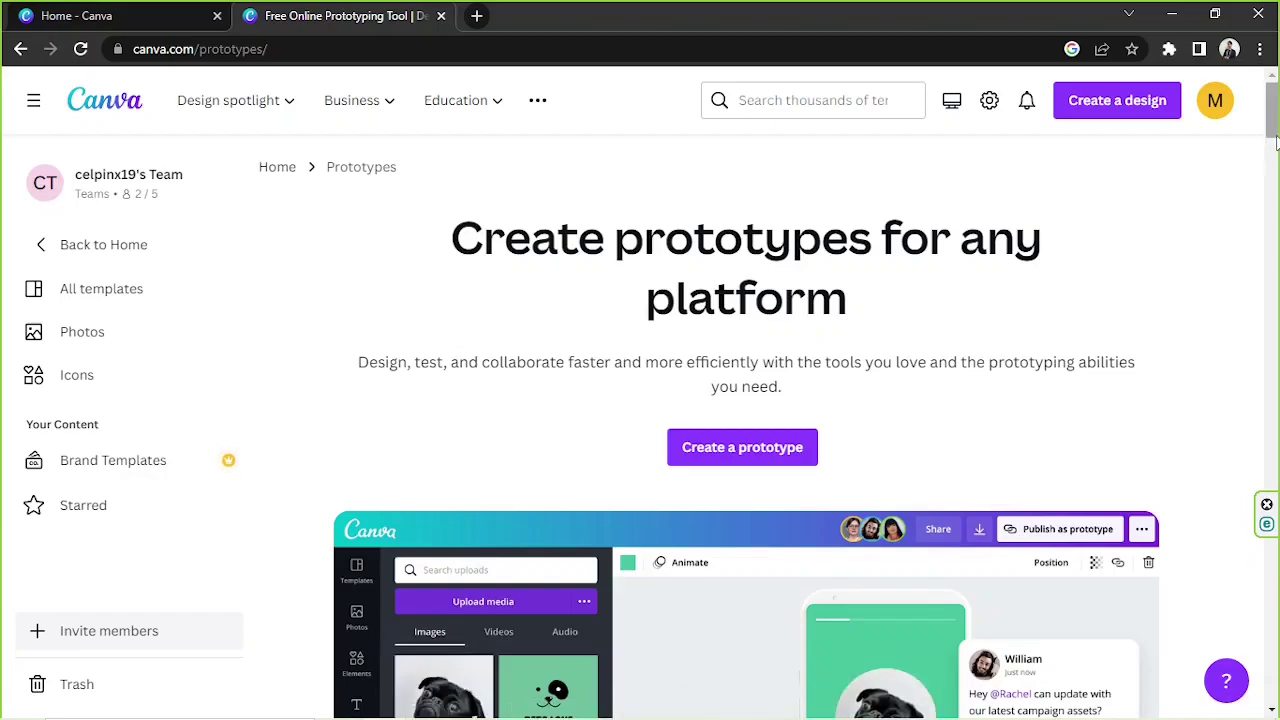
- Scroll the Prototypes page to the Desktop, Mobile and Tablet Start designing cards
{"action": "scroll", "coordinate": [769, 401], "scroll_direction": "down", "scroll_amount": 1}
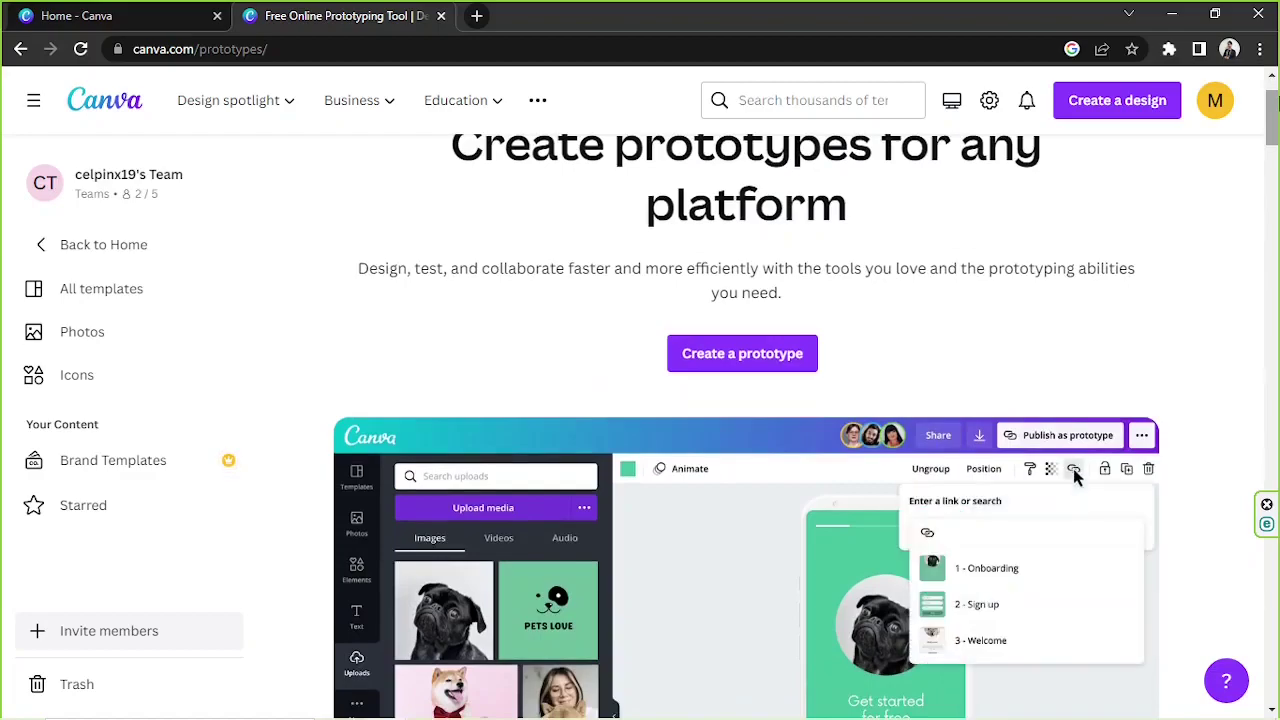
{"action": "scroll", "coordinate": [1276, 101], "scroll_direction": "down", "scroll_amount": 7}
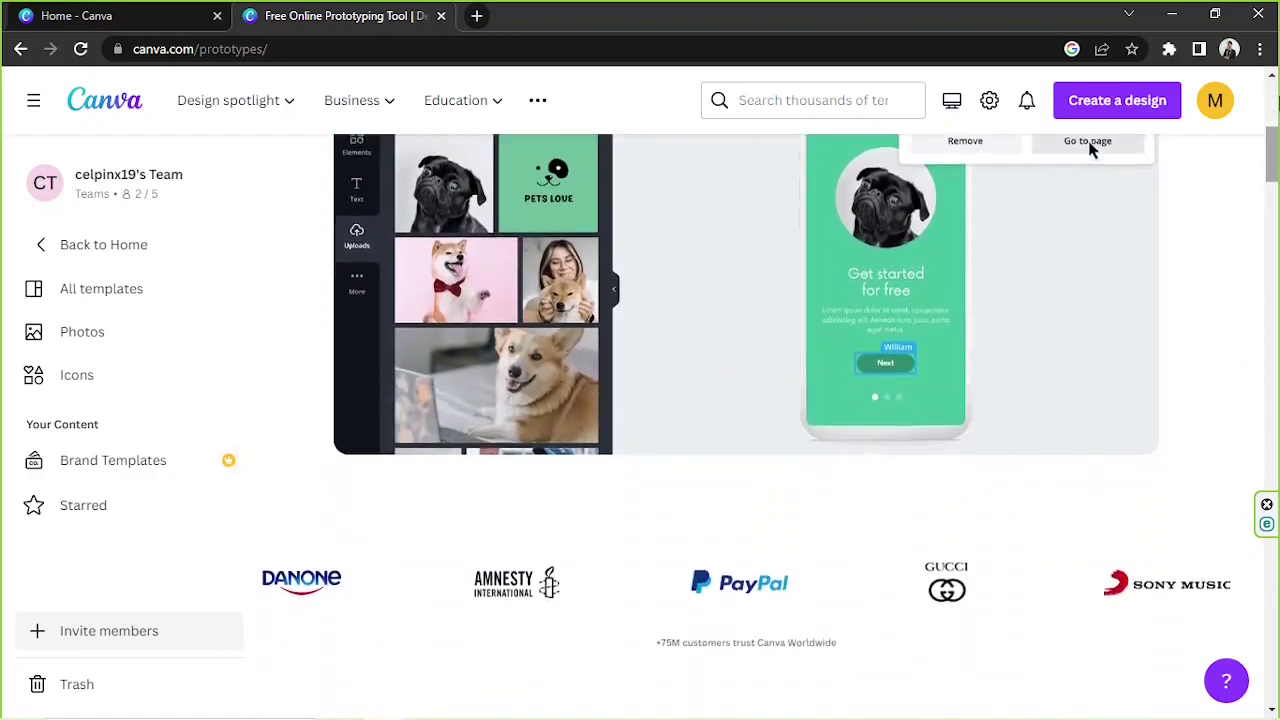
{"action": "scroll", "coordinate": [1276, 101], "scroll_direction": "down", "scroll_amount": 4}
{"action": "scroll", "coordinate": [963, 151], "scroll_direction": "up", "scroll_amount": 1}
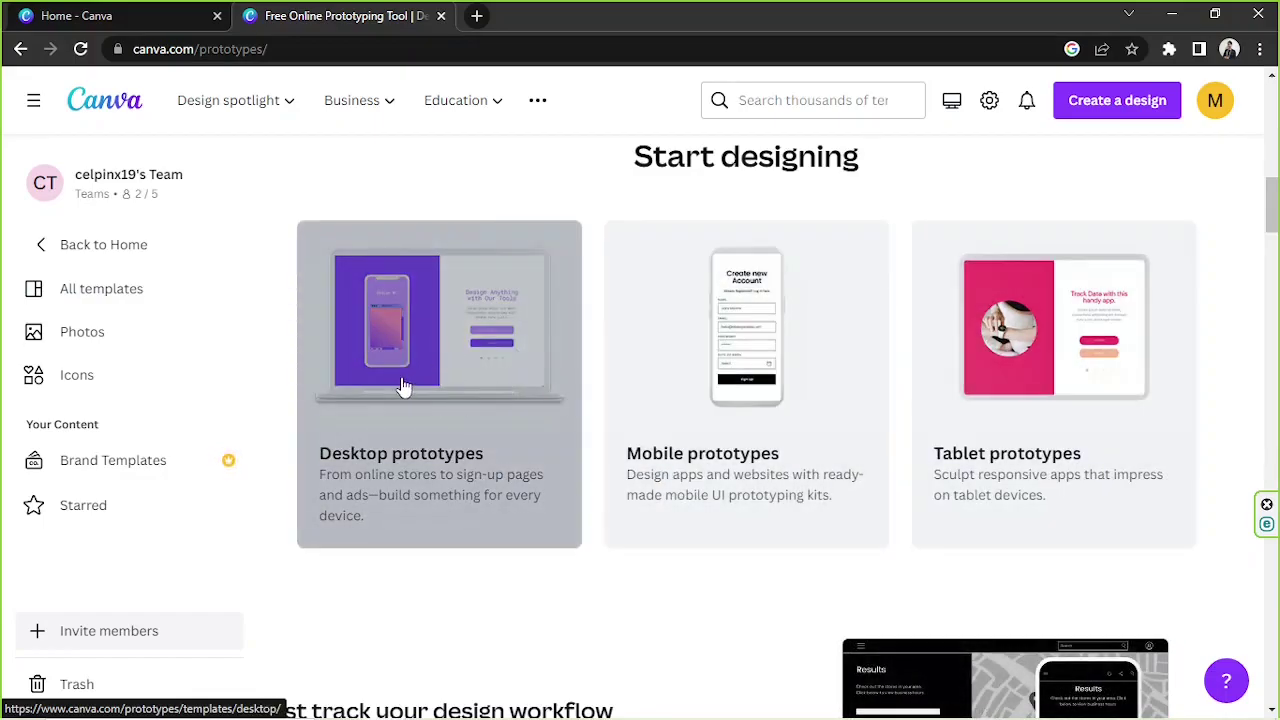
- Open Desktop prototypes and pick the Cream Modern Online Shop template from the gallery
{"action": "left_click", "coordinate": [404, 386]}
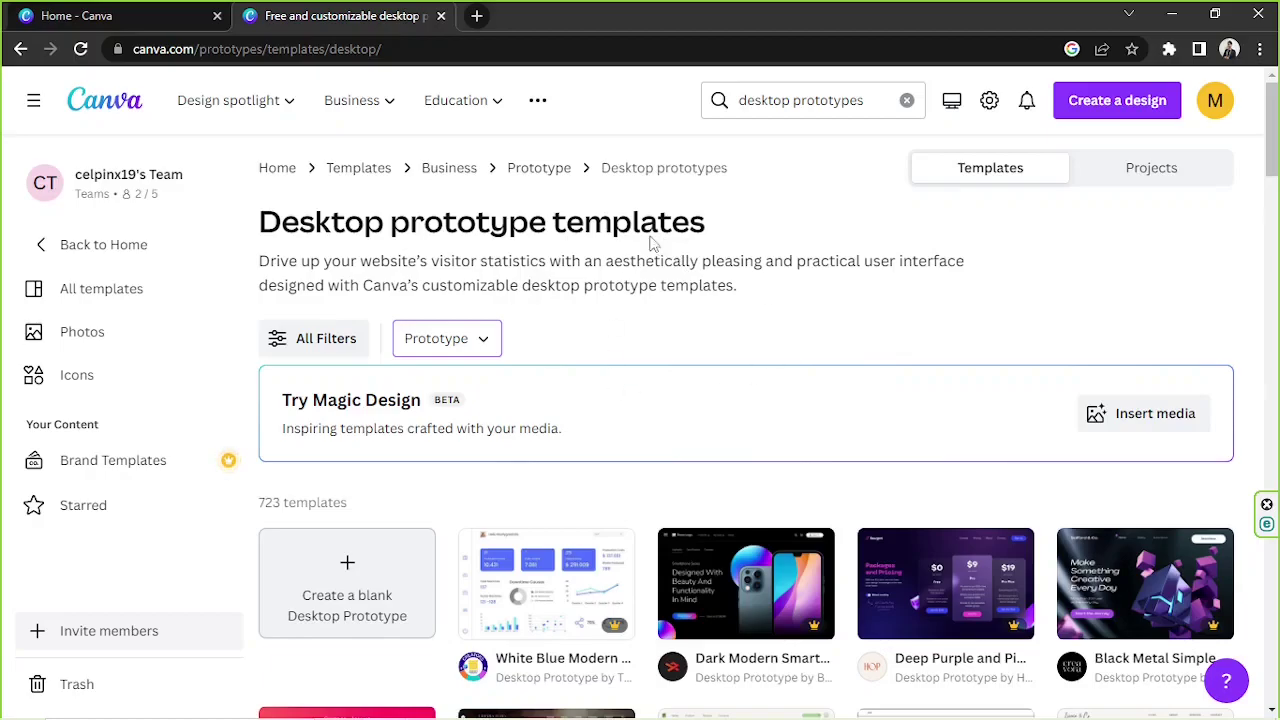
{"action": "scroll", "coordinate": [644, 333], "scroll_direction": "down", "scroll_amount": 8}
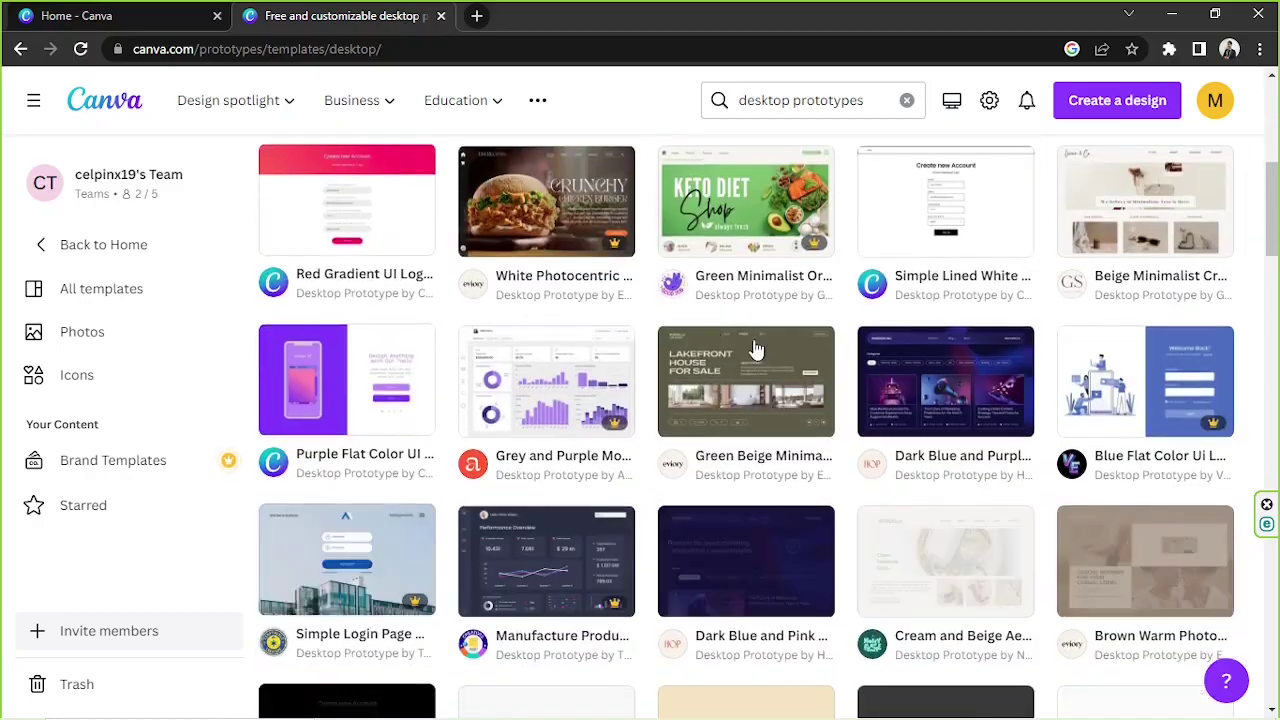
{"action": "scroll", "coordinate": [729, 323], "scroll_direction": "down", "scroll_amount": 10}
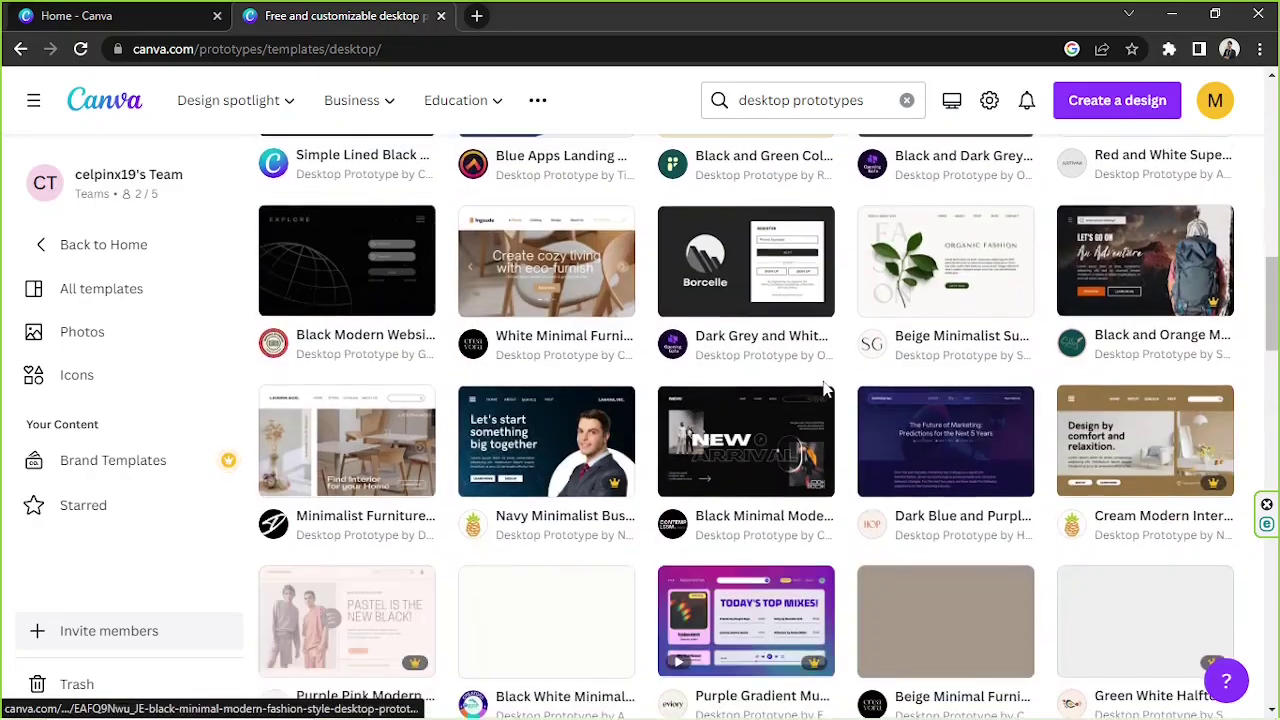
{"action": "scroll", "coordinate": [818, 374], "scroll_direction": "down", "scroll_amount": 7}
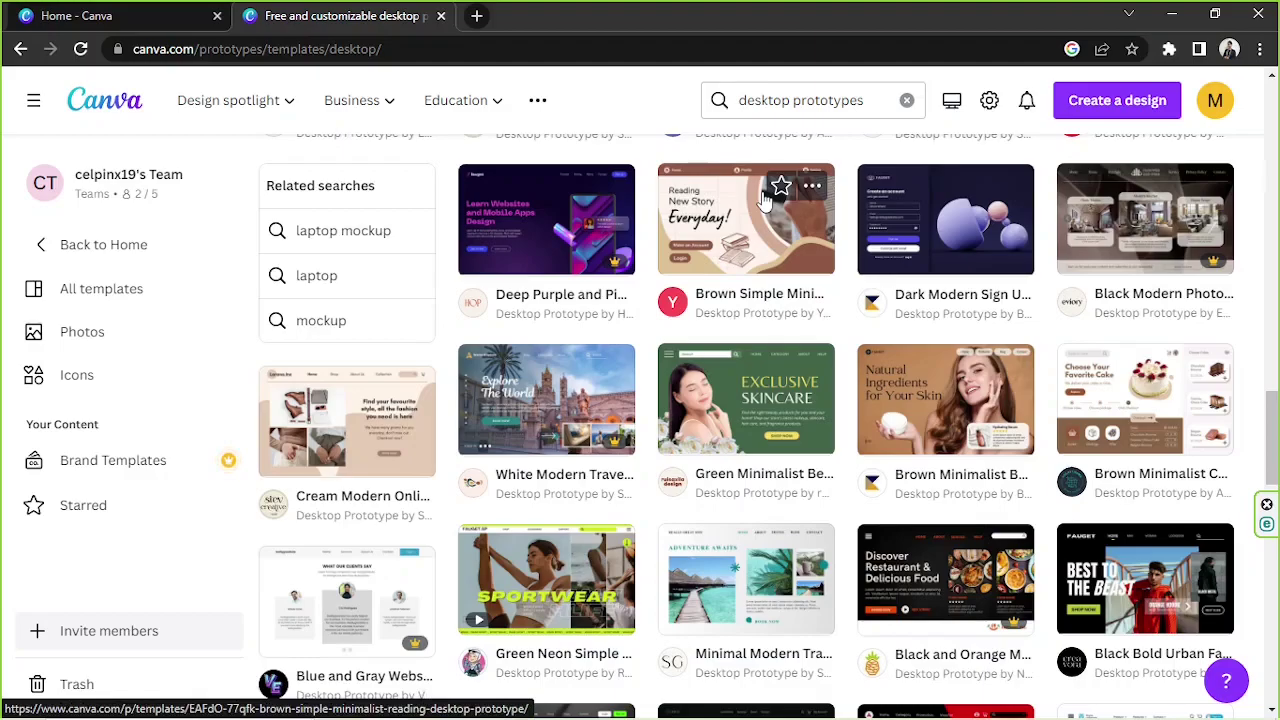
{"action": "scroll", "coordinate": [1071, 425], "scroll_direction": "down", "scroll_amount": 2}
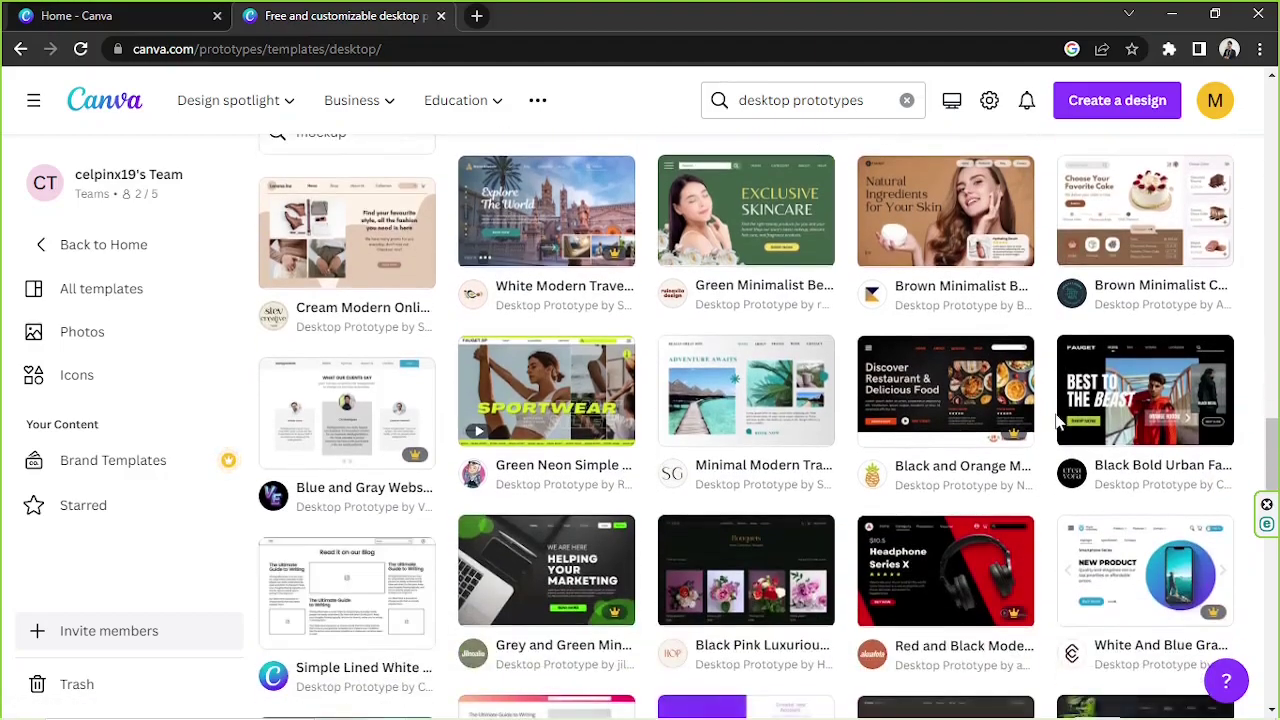
{"action": "left_click", "coordinate": [314, 266]}
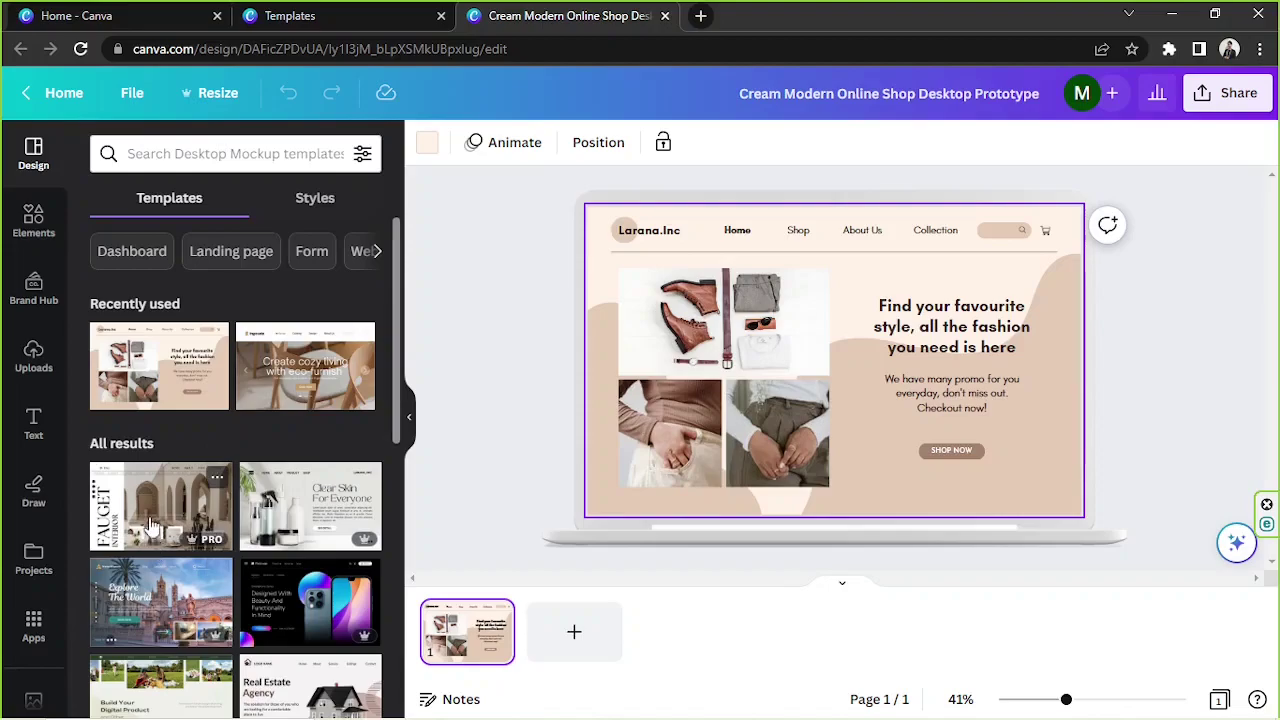
- Browse the Templates list in the Design panel beside the Larana.Inc landing page
{"action": "scroll", "coordinate": [152, 535], "scroll_direction": "down", "scroll_amount": 5}
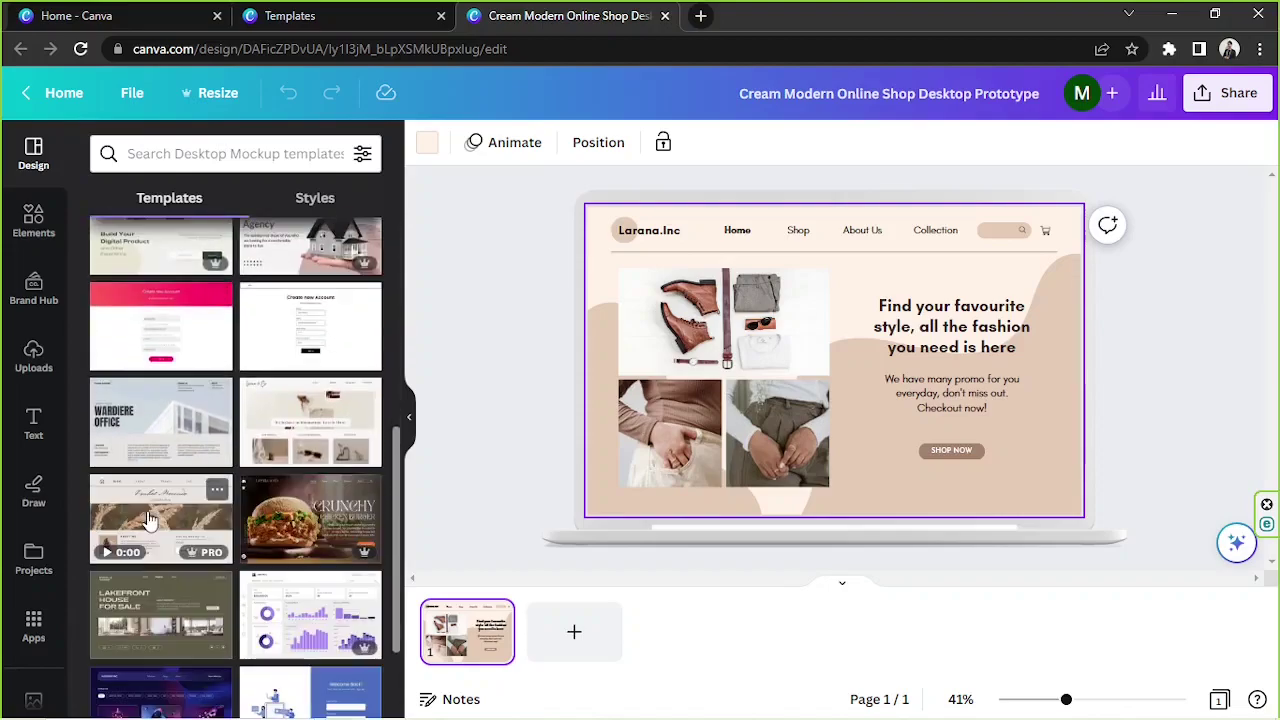
{"action": "scroll", "coordinate": [147, 511], "scroll_direction": "down", "scroll_amount": 2}
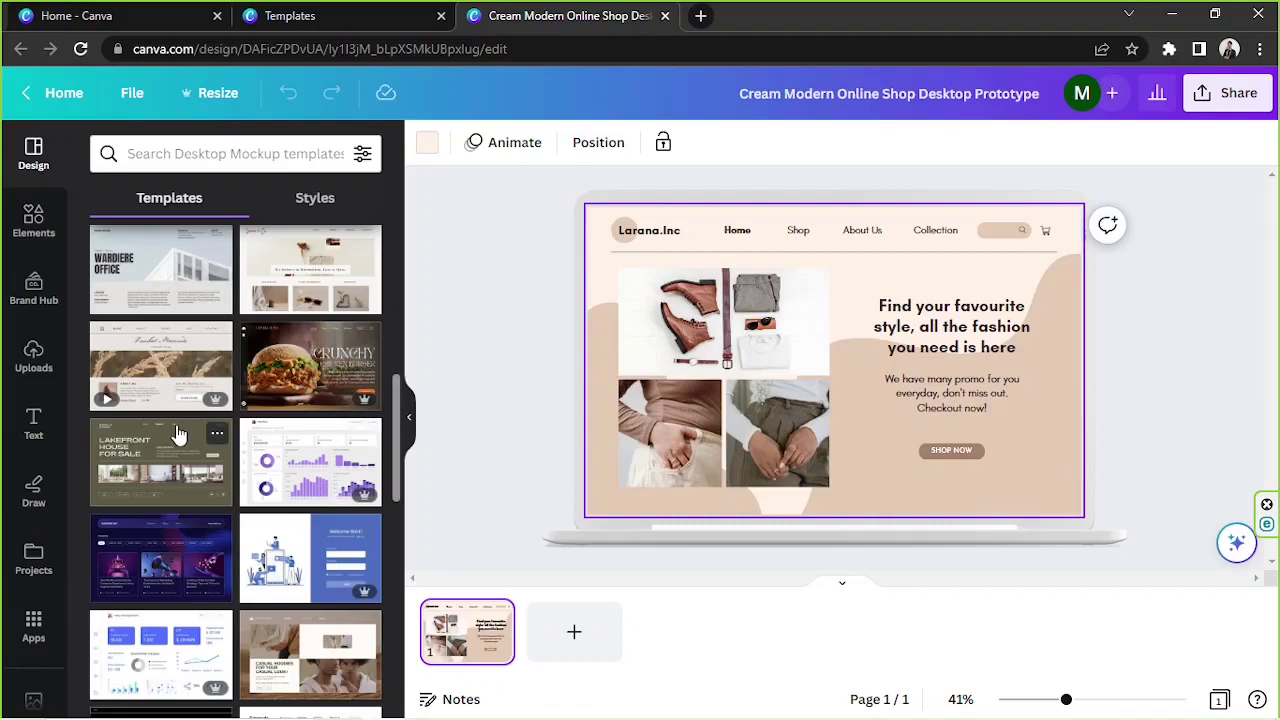
{"action": "left_click", "coordinate": [408, 418]}
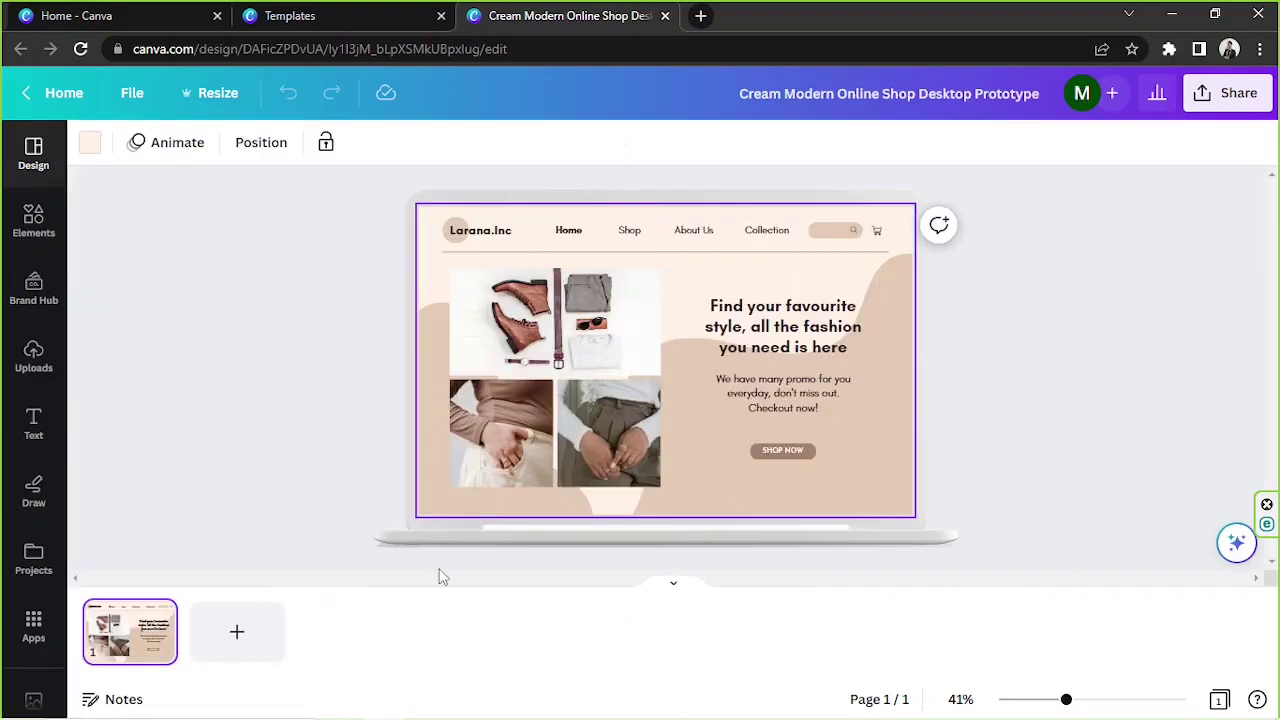
{"action": "left_click", "coordinate": [257, 416]}
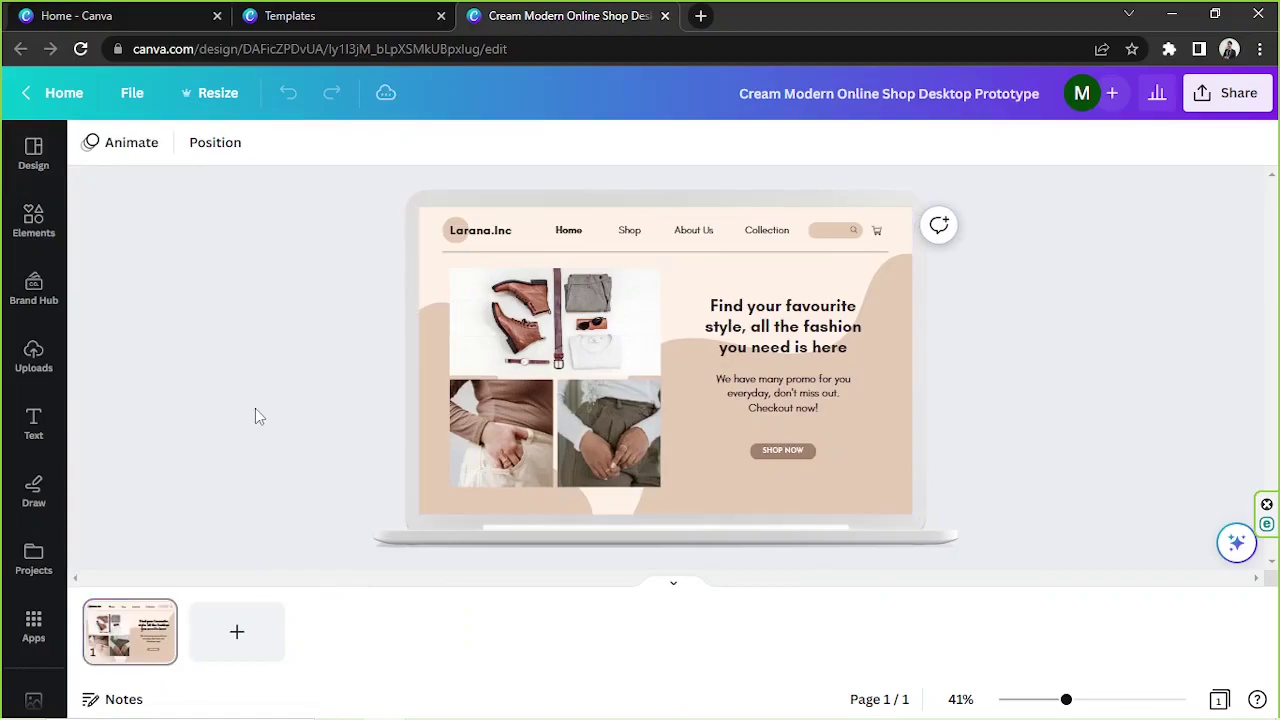
{"action": "left_click", "coordinate": [34, 155]}
{"action": "left_click", "coordinate": [152, 153]}
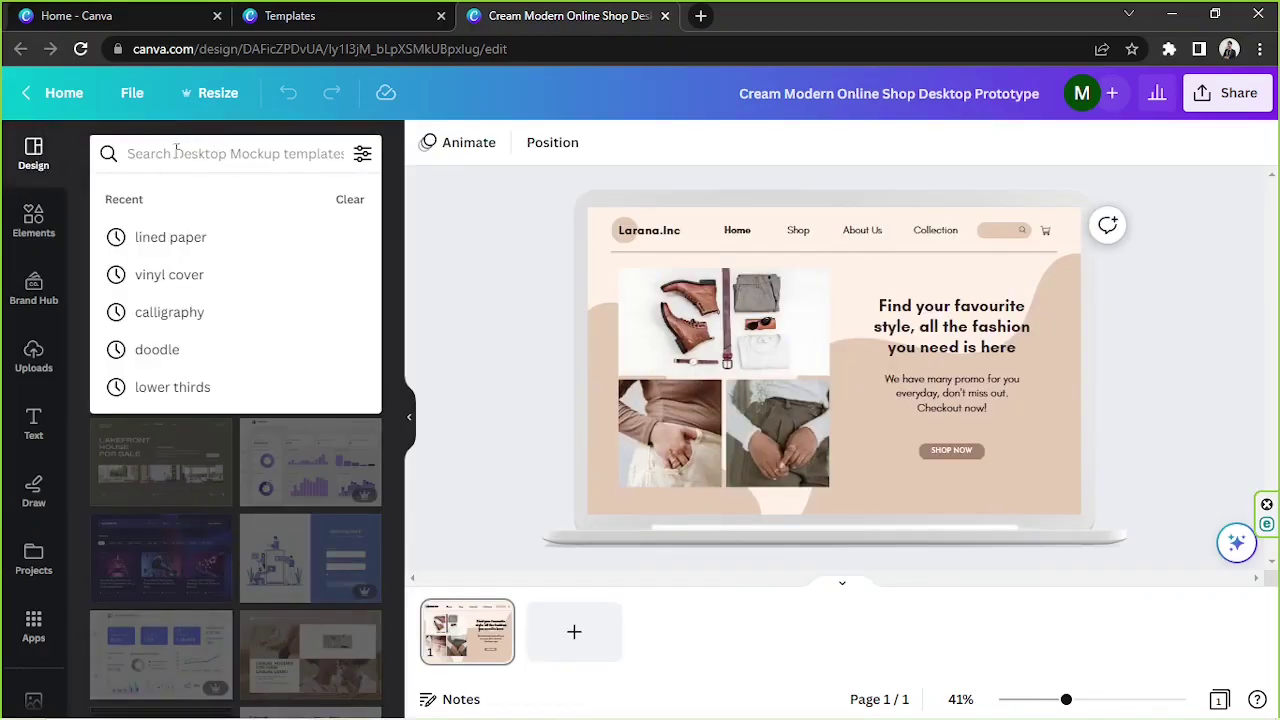
{"action": "left_click", "coordinate": [179, 154]}
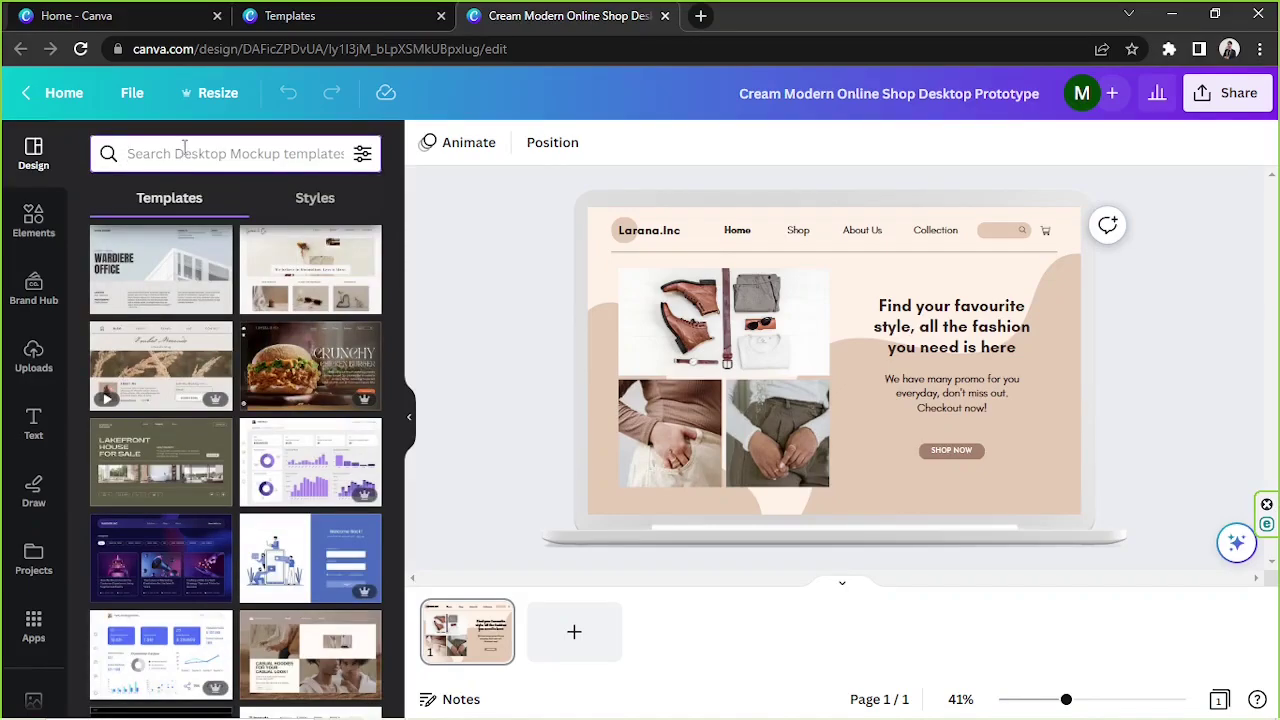
{"action": "left_click", "coordinate": [460, 362]}
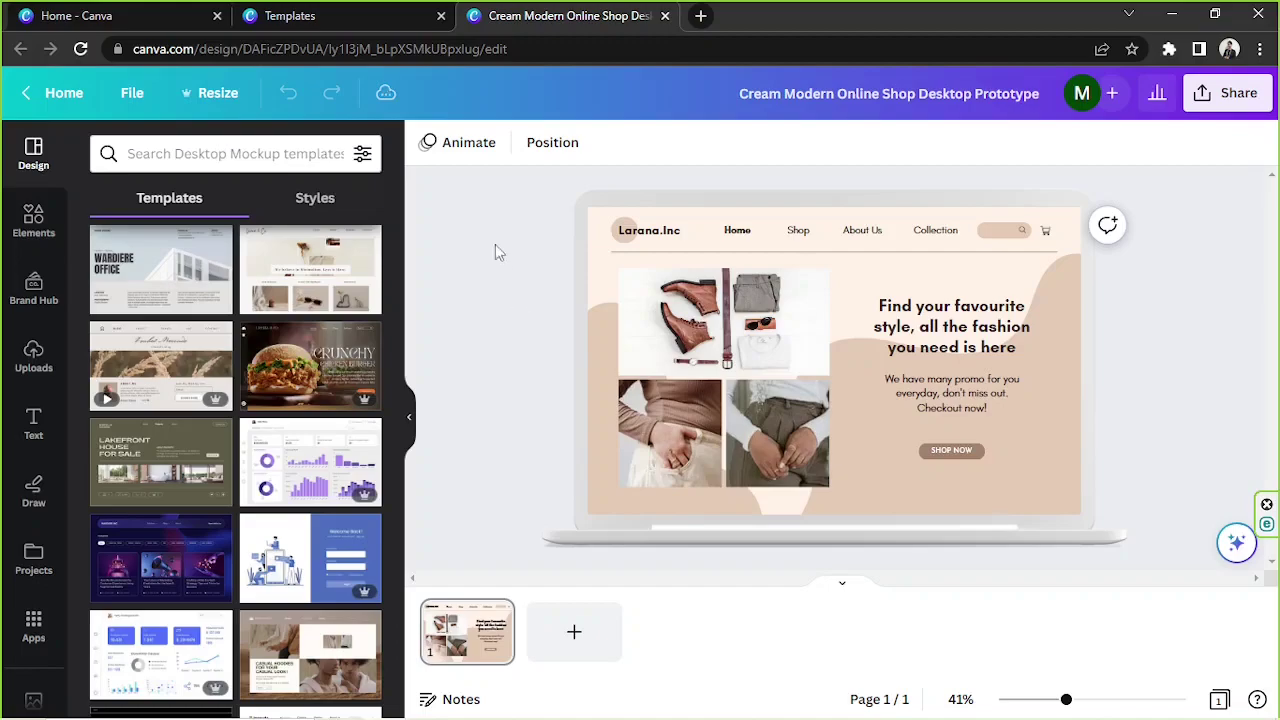
{"action": "left_click_drag", "start_coordinate": [479, 204], "coordinate": [1172, 449]}
{"action": "left_click_drag", "start_coordinate": [1088, 703], "coordinate": [1069, 699]}
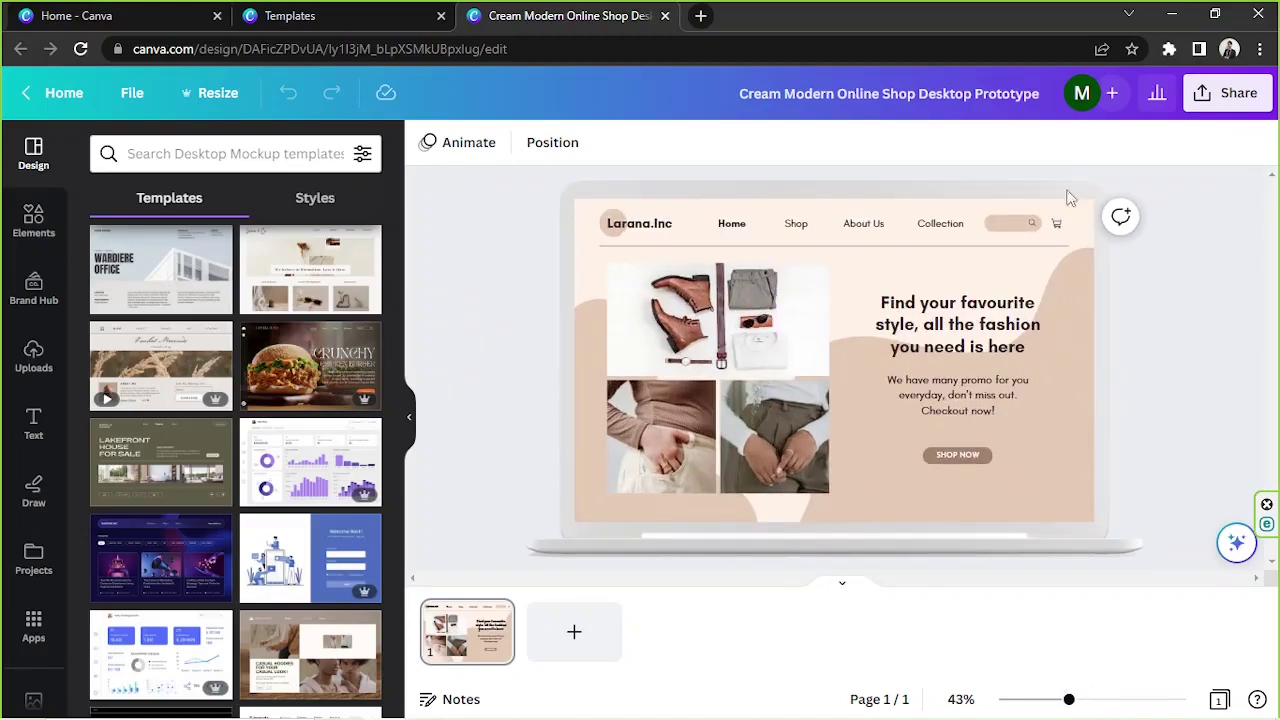
- Replace the cream page background with a custom pure white #FFFFFF
{"action": "left_click", "coordinate": [582, 256]}
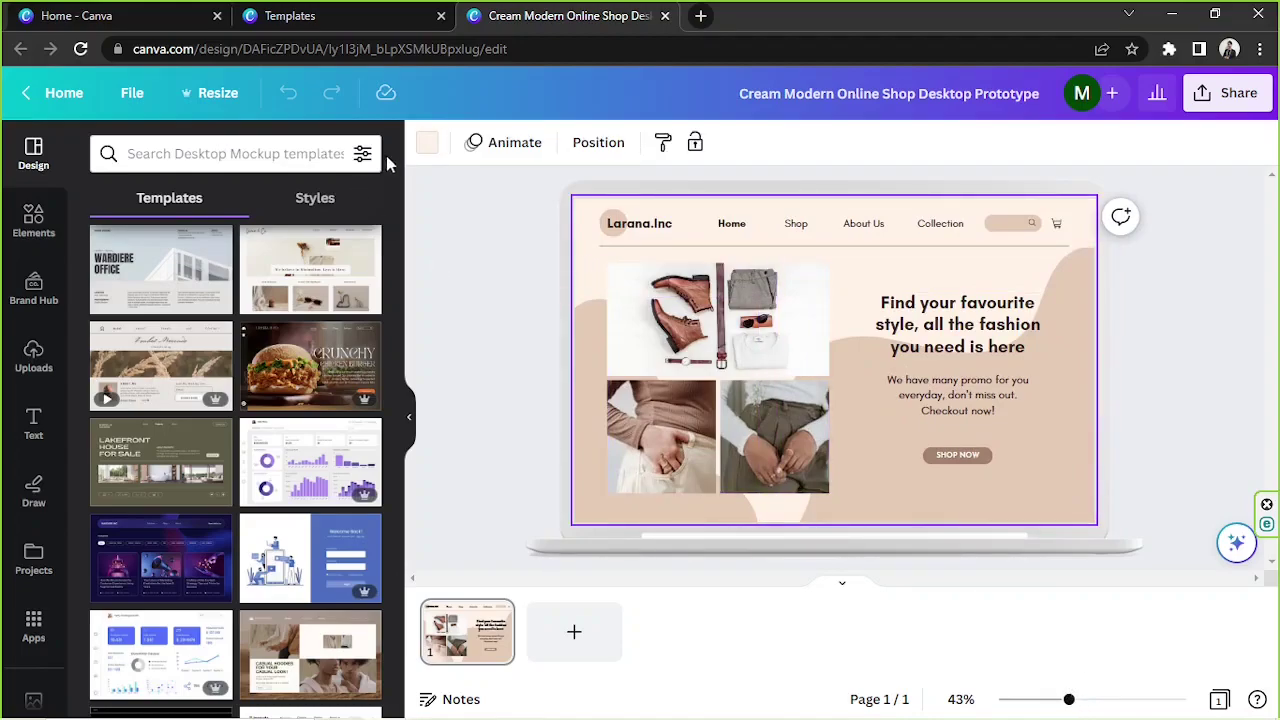
{"action": "left_click", "coordinate": [427, 143]}
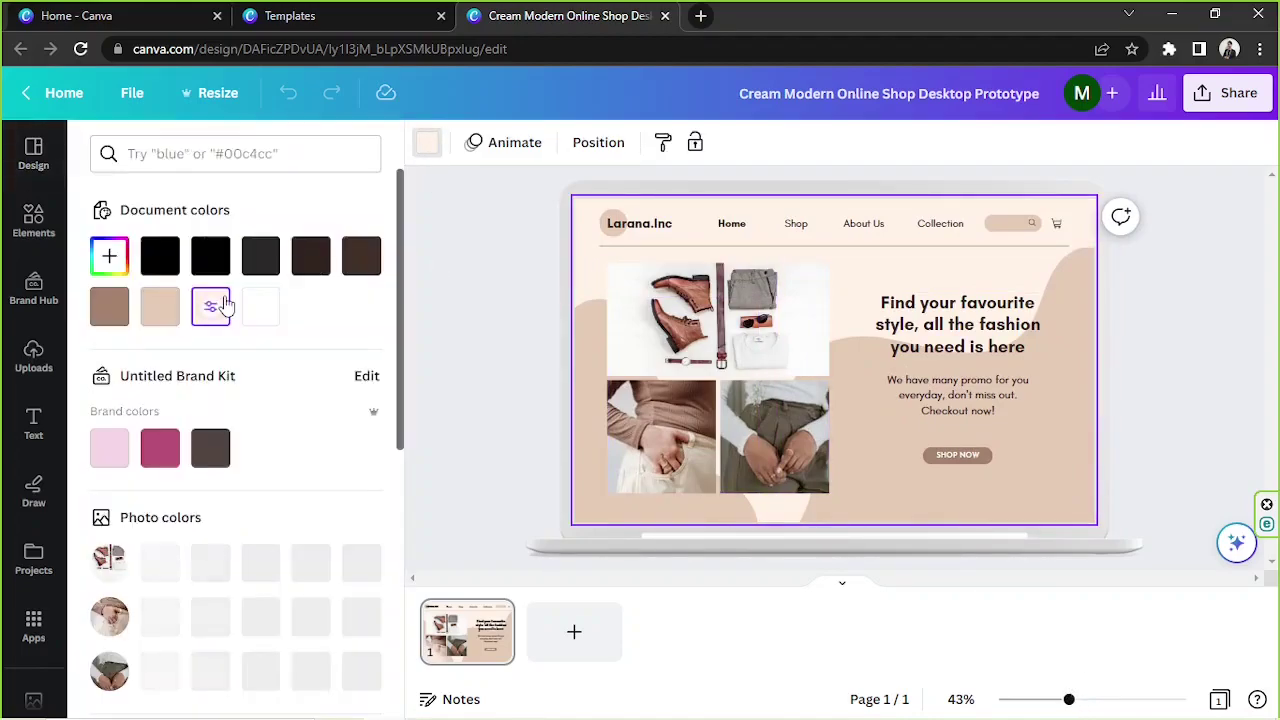
{"action": "left_click", "coordinate": [100, 265]}
{"action": "left_click_drag", "start_coordinate": [183, 394], "coordinate": [140, 313]}
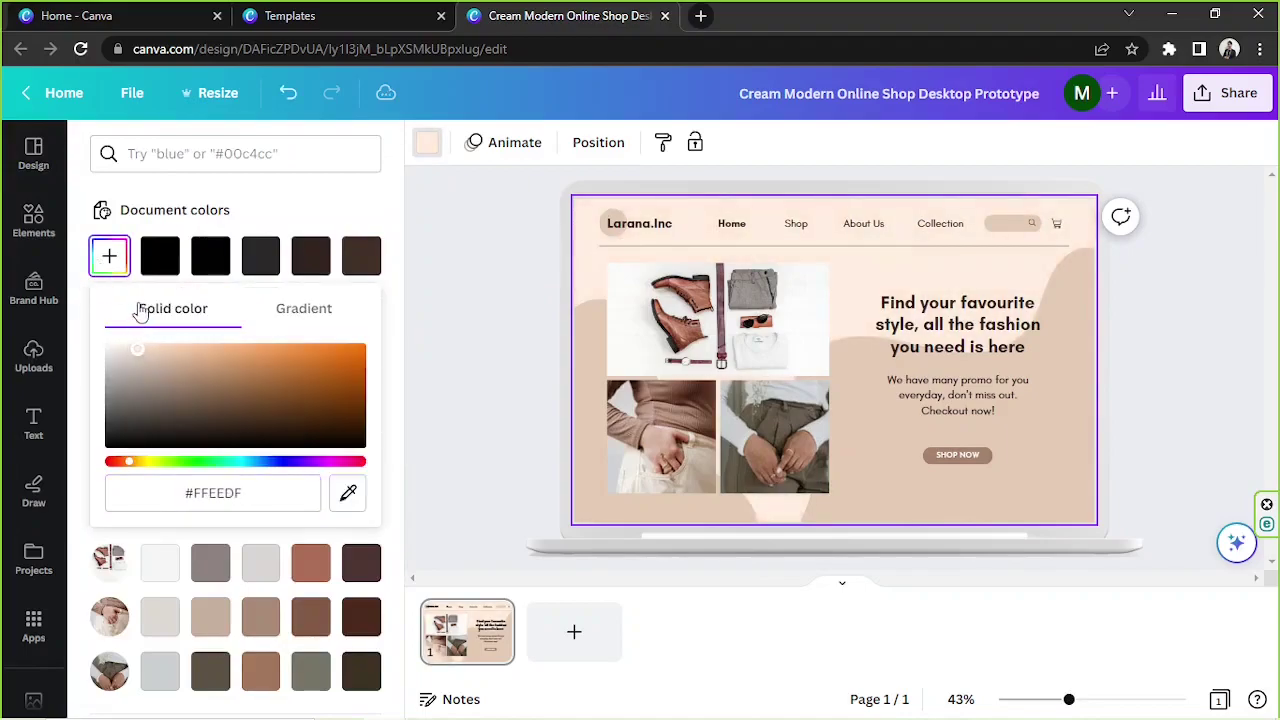
{"action": "left_click_drag", "start_coordinate": [178, 460], "coordinate": [305, 476]}
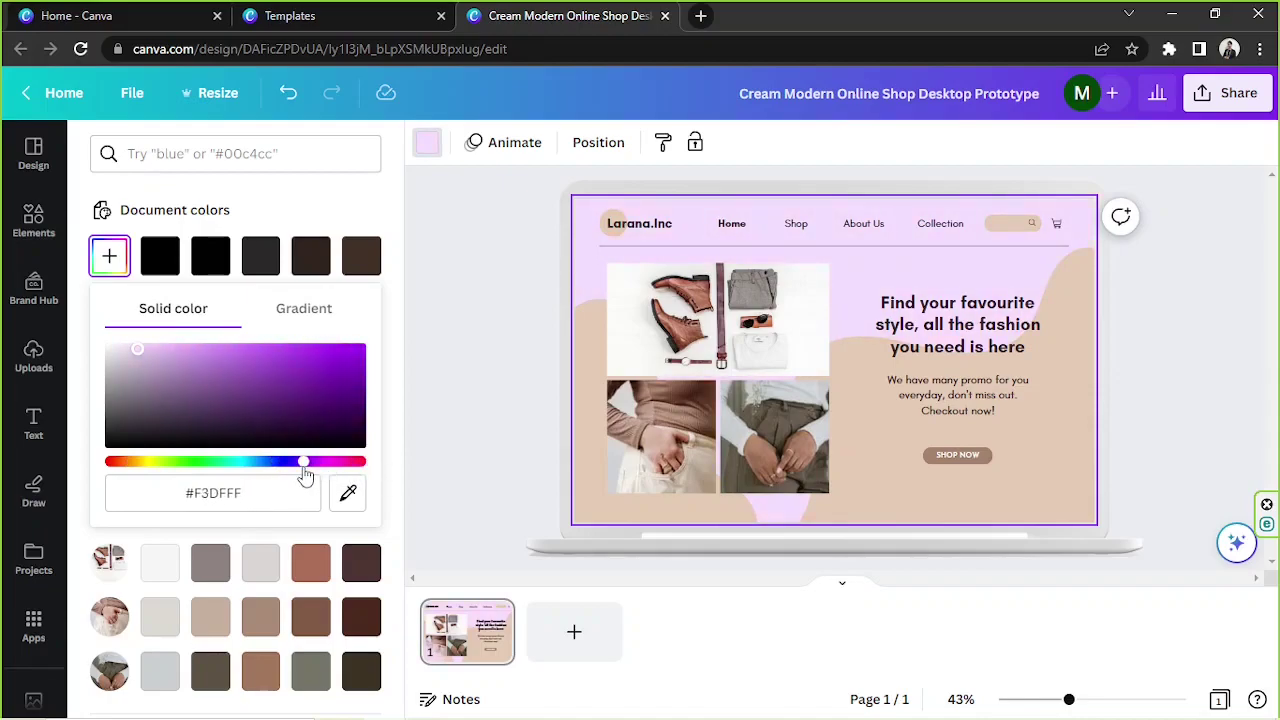
{"action": "left_click", "coordinate": [158, 348]}
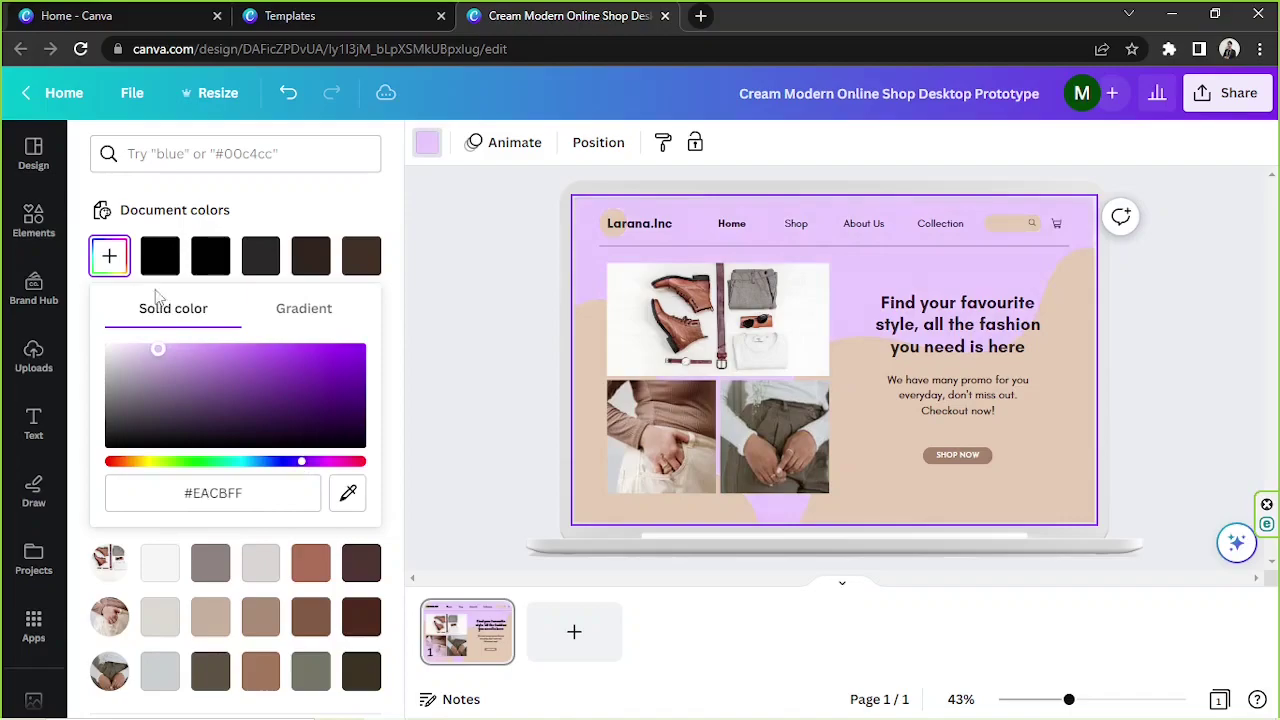
{"action": "left_click_drag", "start_coordinate": [155, 295], "coordinate": [108, 255]}
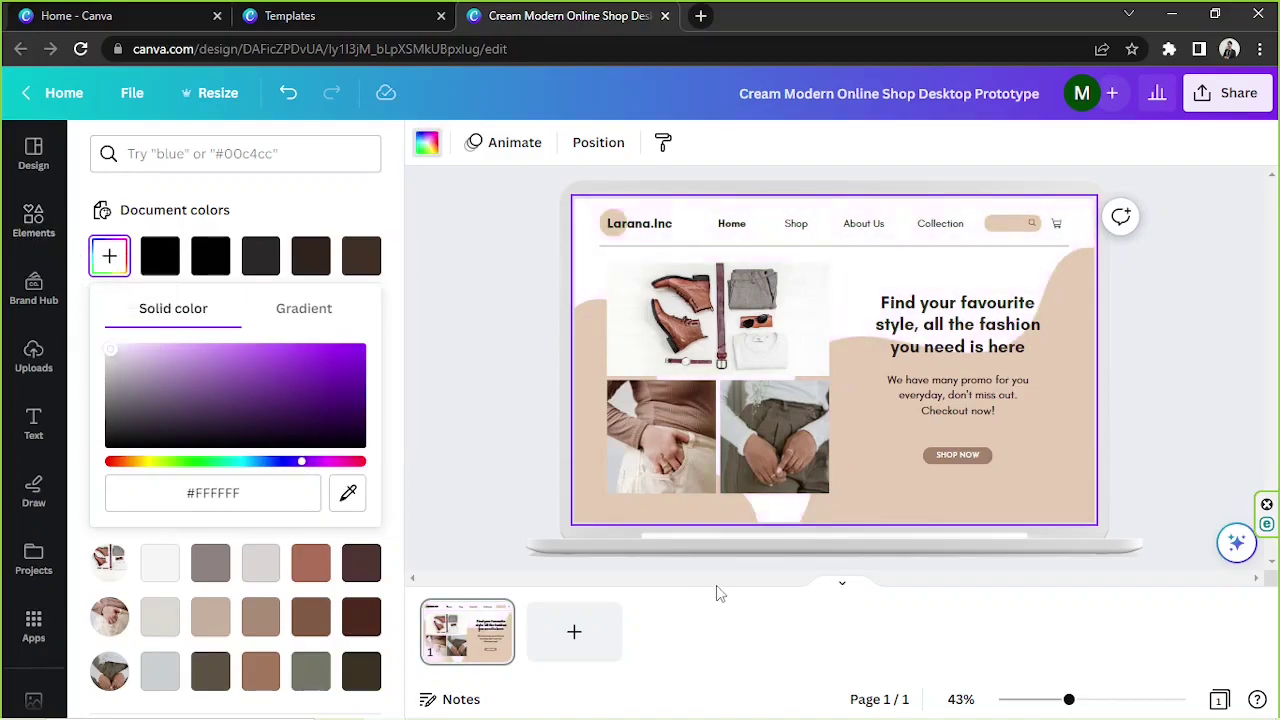
- Move the beige wave behind the headline lower and slightly to the right
{"action": "left_click", "coordinate": [871, 516]}
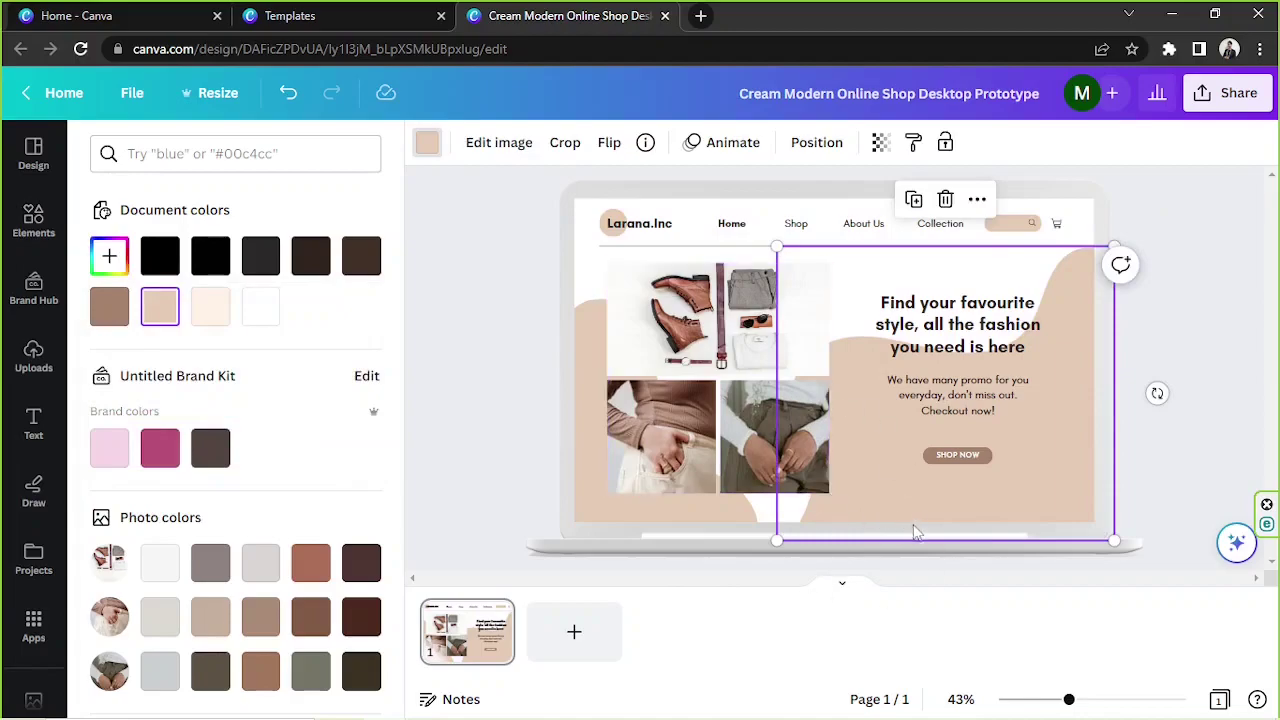
{"action": "left_click_drag", "start_coordinate": [911, 512], "coordinate": [906, 652]}
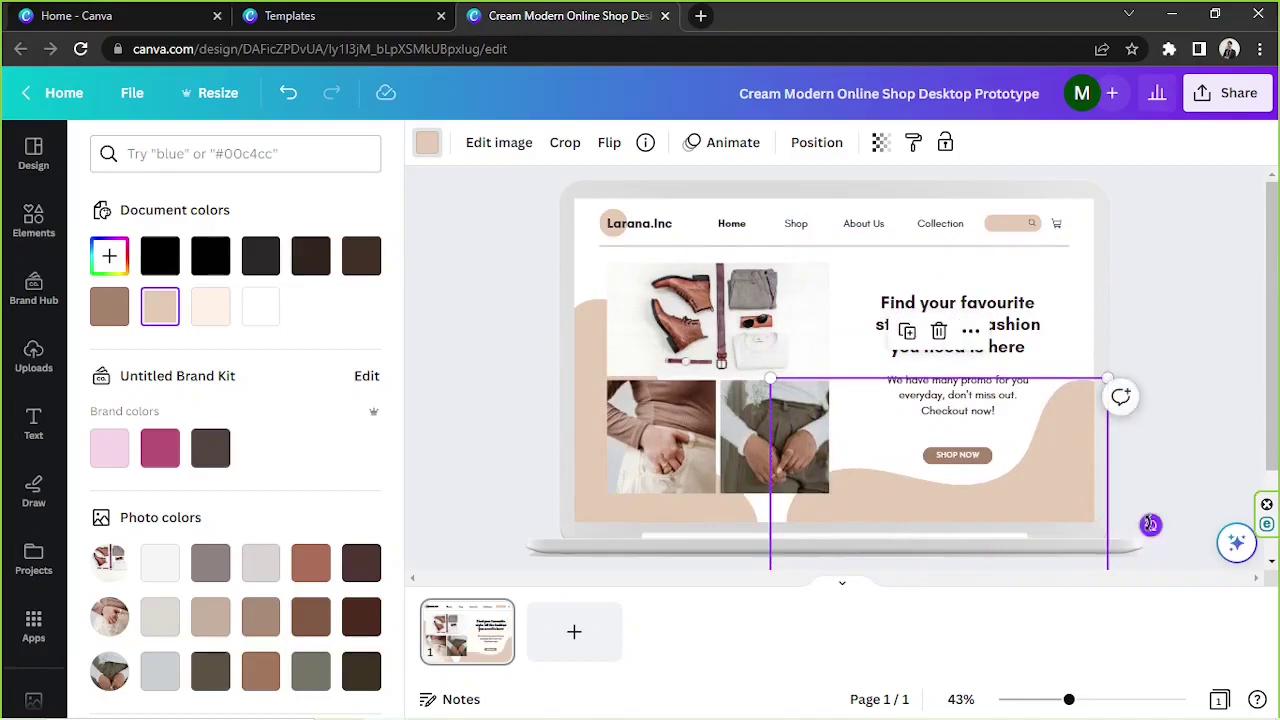
{"action": "mouse_move", "coordinate": [1150, 524]}
{"action": "left_mouse_down"}
{"action": "mouse_move", "coordinate": [1166, 486]}
{"action": "mouse_move", "coordinate": [1194, 531]}
{"action": "mouse_move", "coordinate": [1149, 523]}
{"action": "left_mouse_up"}
{"action": "left_click_drag", "start_coordinate": [965, 468], "coordinate": [990, 468]}
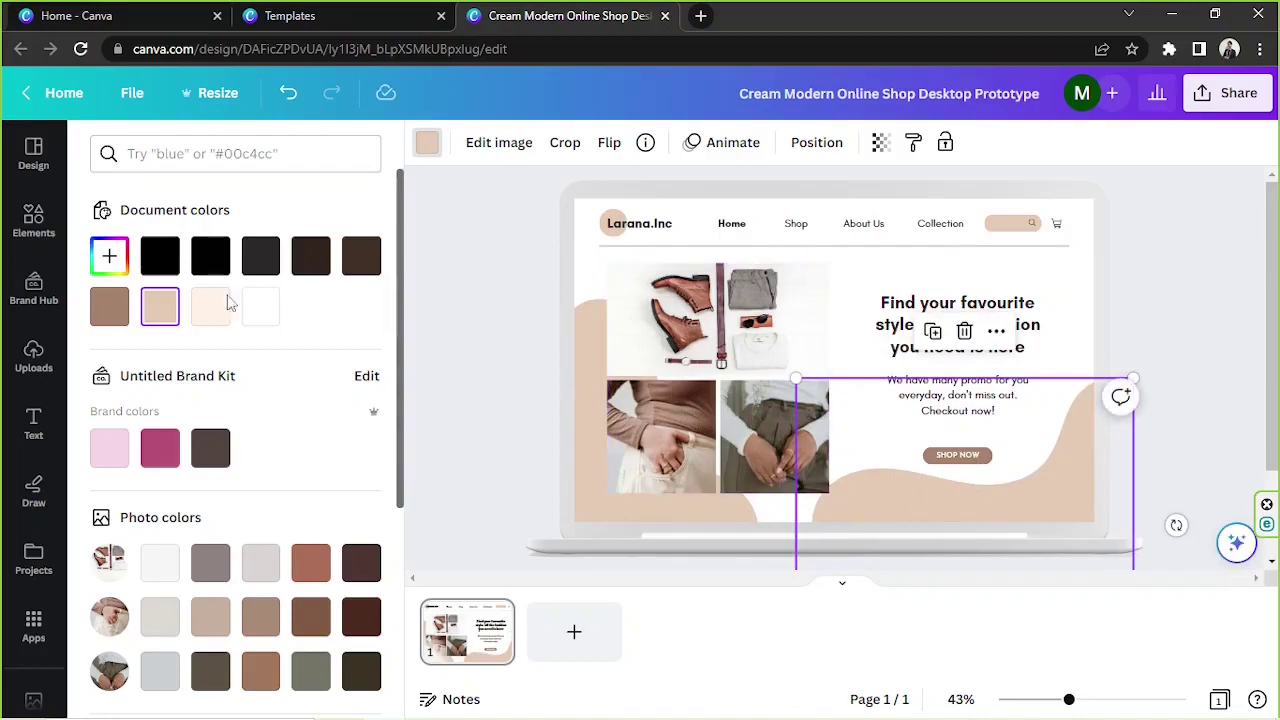
- Recolour the wave lavender #CABDFF and shift the left beige shape further left
{"action": "left_click", "coordinate": [109, 256]}
{"action": "mouse_move", "coordinate": [278, 422]}
{"action": "left_mouse_down"}
{"action": "mouse_move", "coordinate": [331, 420]}
{"action": "mouse_move", "coordinate": [287, 421]}
{"action": "left_mouse_up"}
{"action": "left_click_drag", "start_coordinate": [160, 309], "coordinate": [178, 298]}
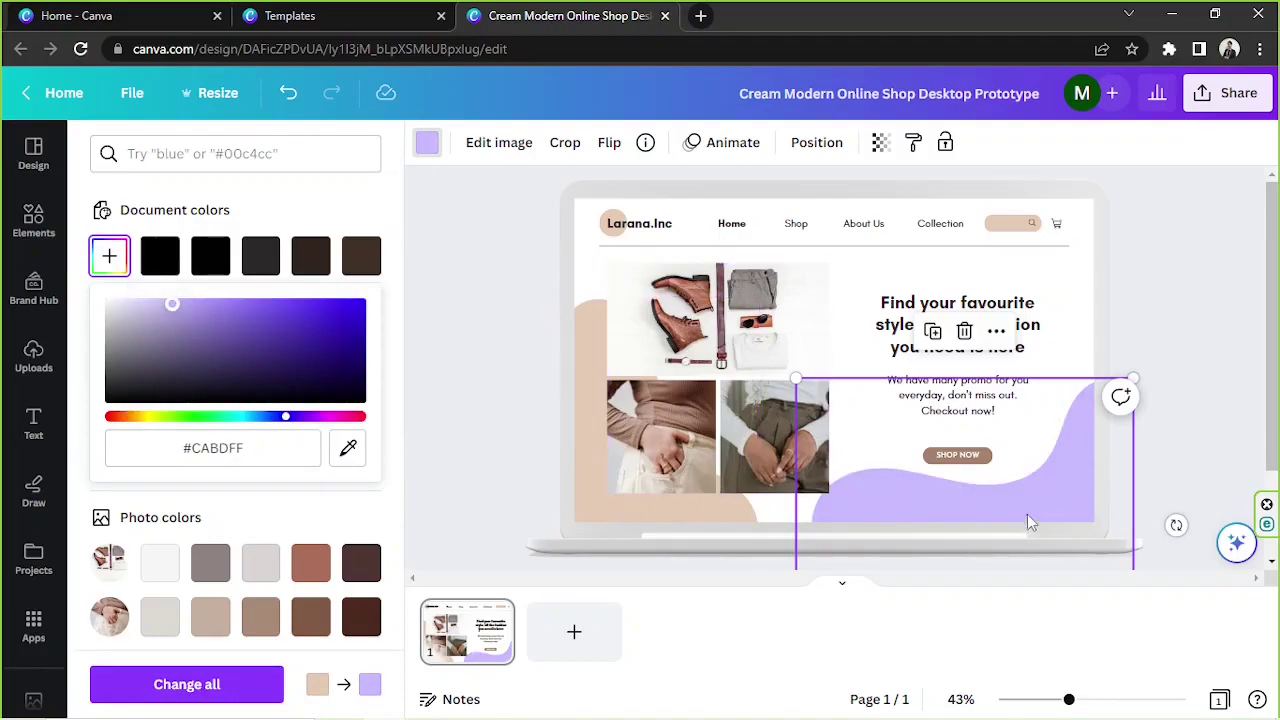
{"action": "left_click", "coordinate": [556, 514]}
{"action": "left_click_drag", "start_coordinate": [556, 514], "coordinate": [523, 490]}
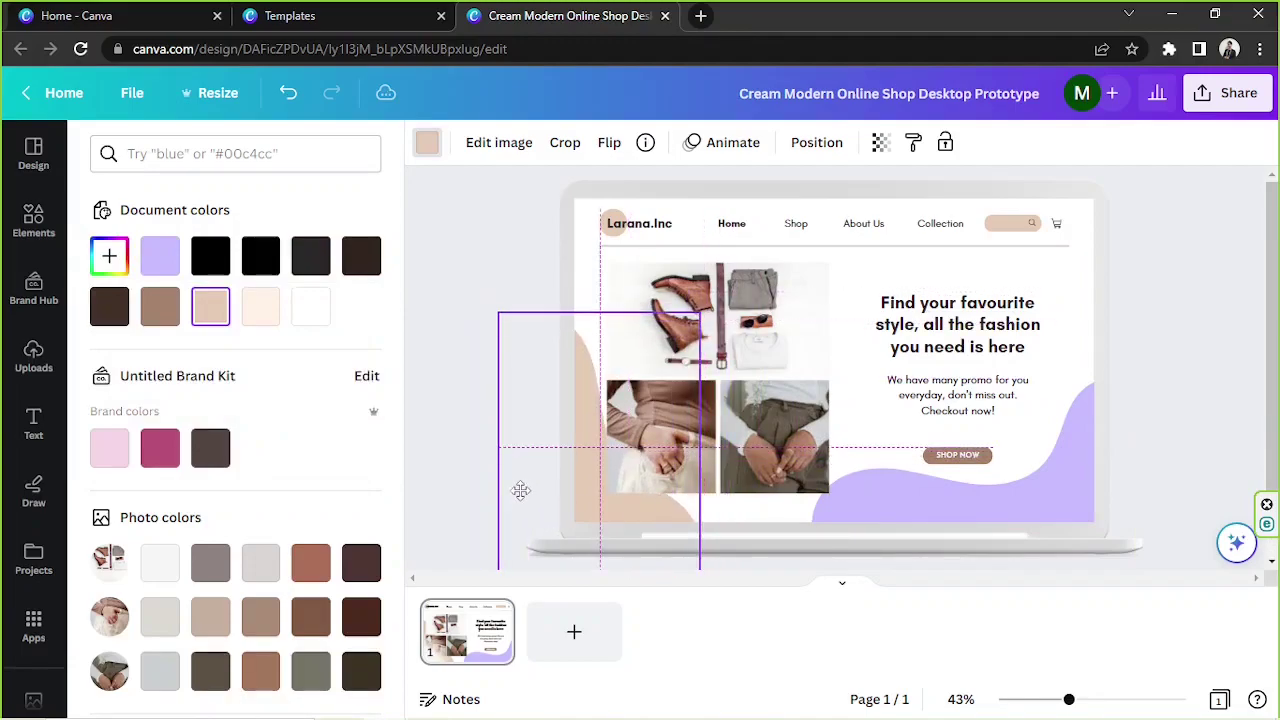
- Copy the purple wave's style onto the left beige shape
{"action": "left_click", "coordinate": [965, 494]}
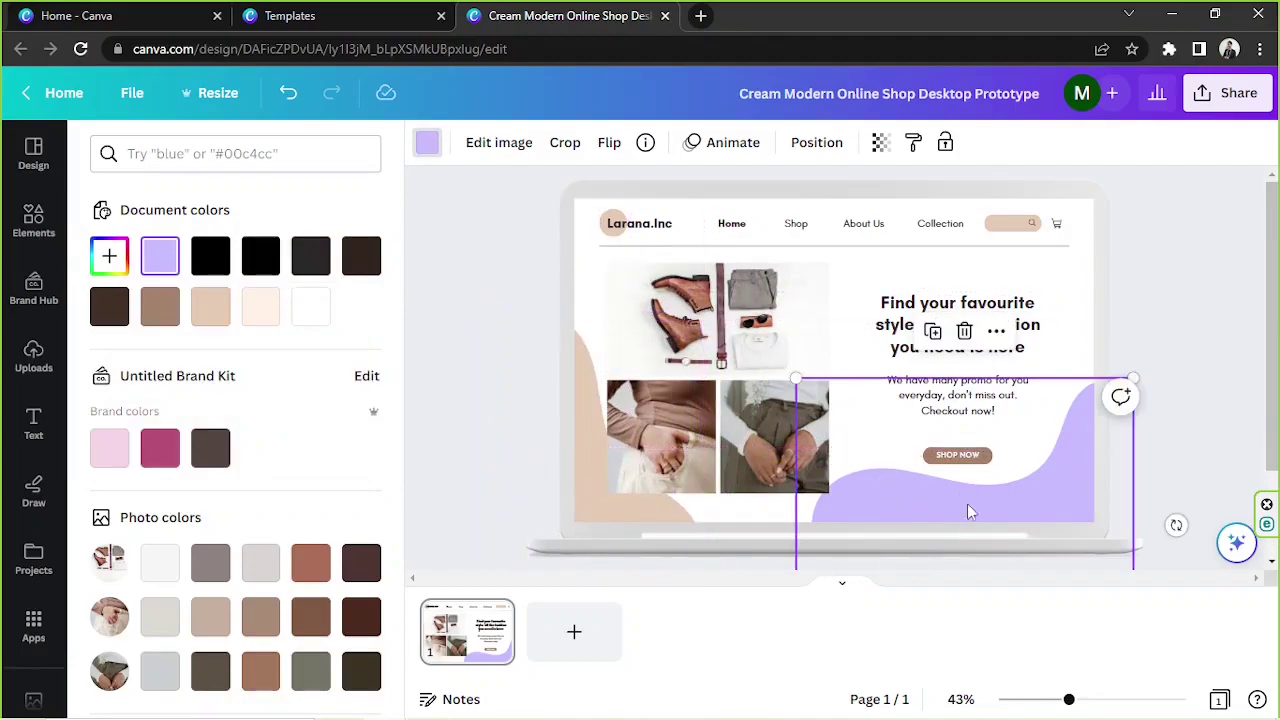
{"action": "left_click", "coordinate": [996, 330]}
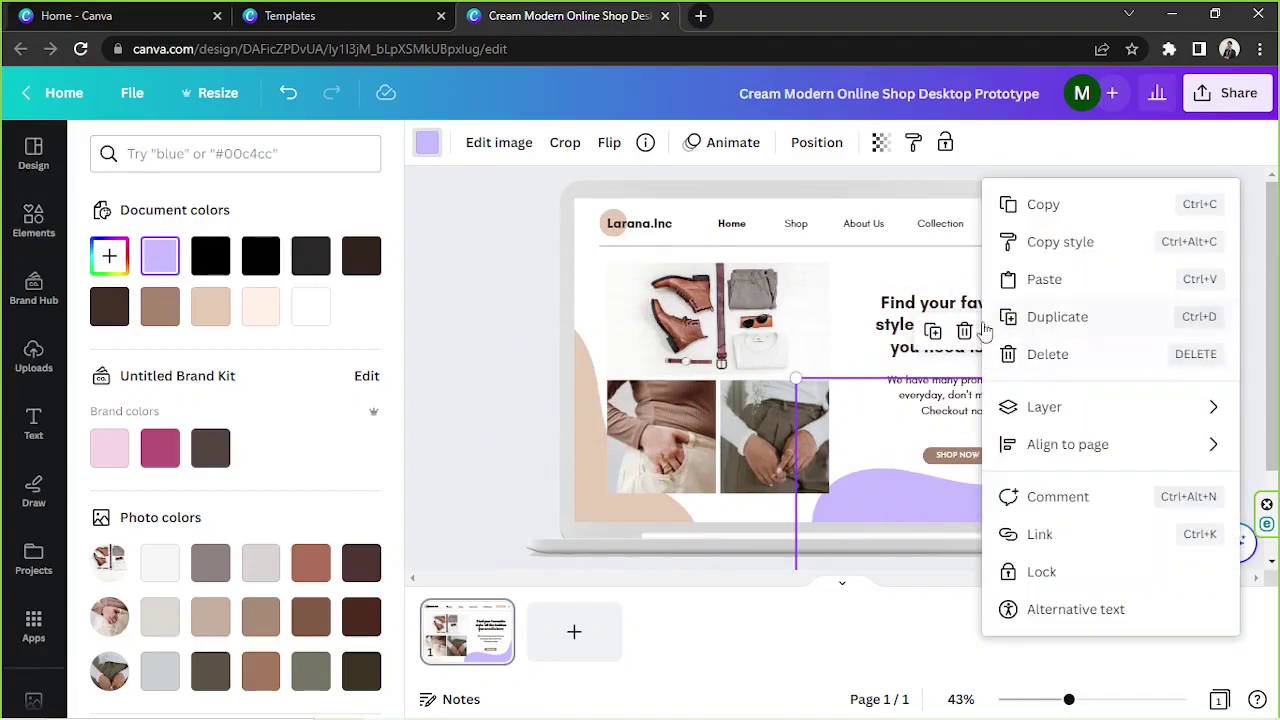
{"action": "left_click", "coordinate": [912, 525]}
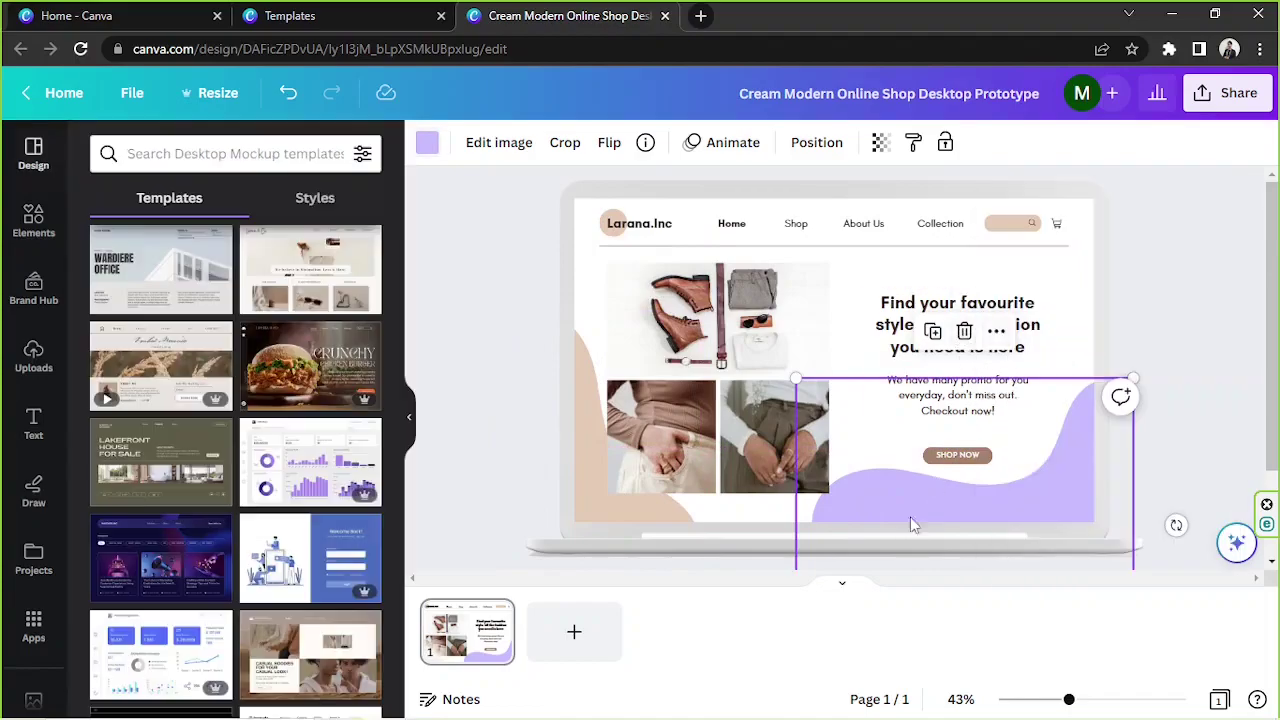
{"action": "left_click", "coordinate": [996, 331]}
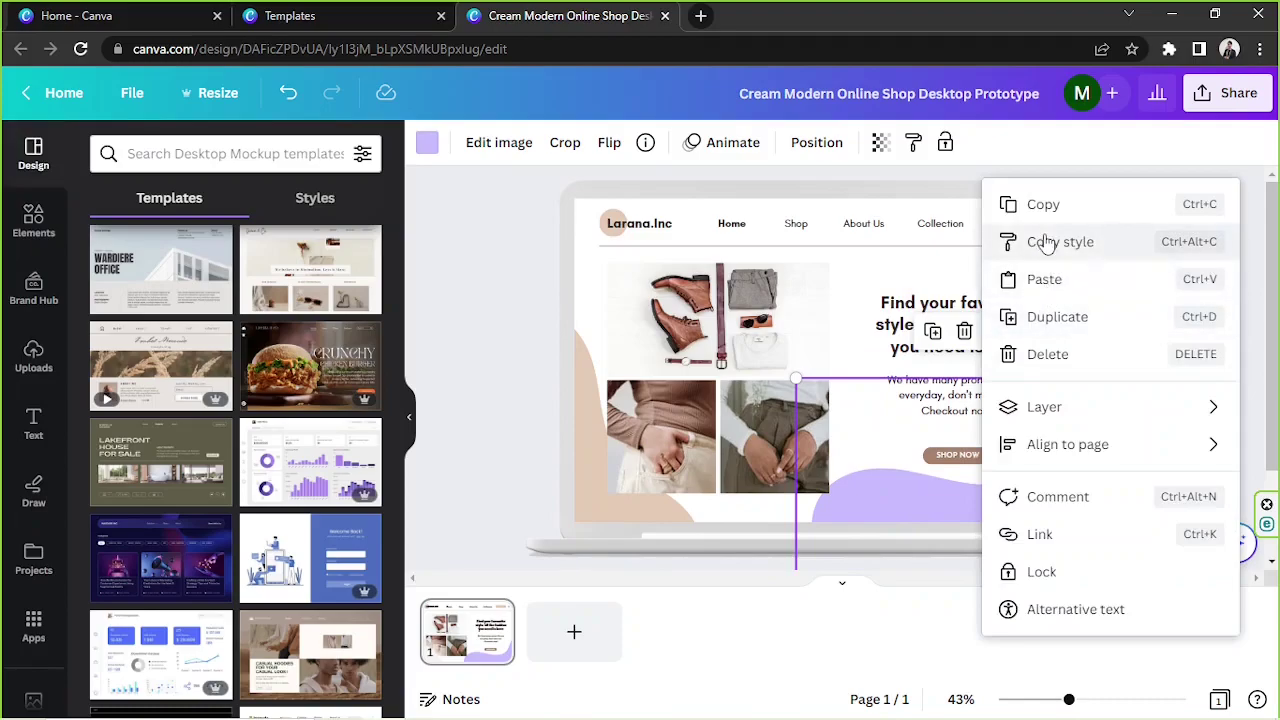
{"action": "left_click", "coordinate": [1008, 243]}
{"action": "left_click", "coordinate": [606, 510]}
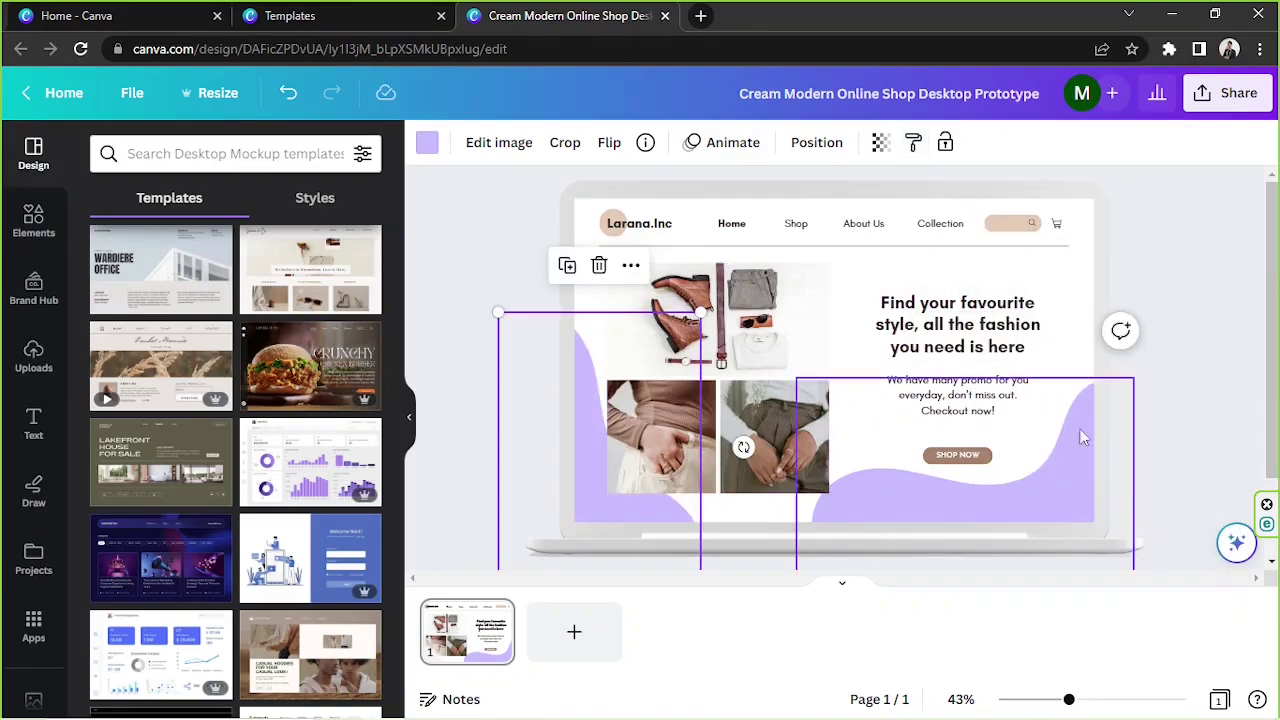
- Apply the wave's lavender style to the logo circle and the search bar
{"action": "left_click", "coordinate": [978, 502]}
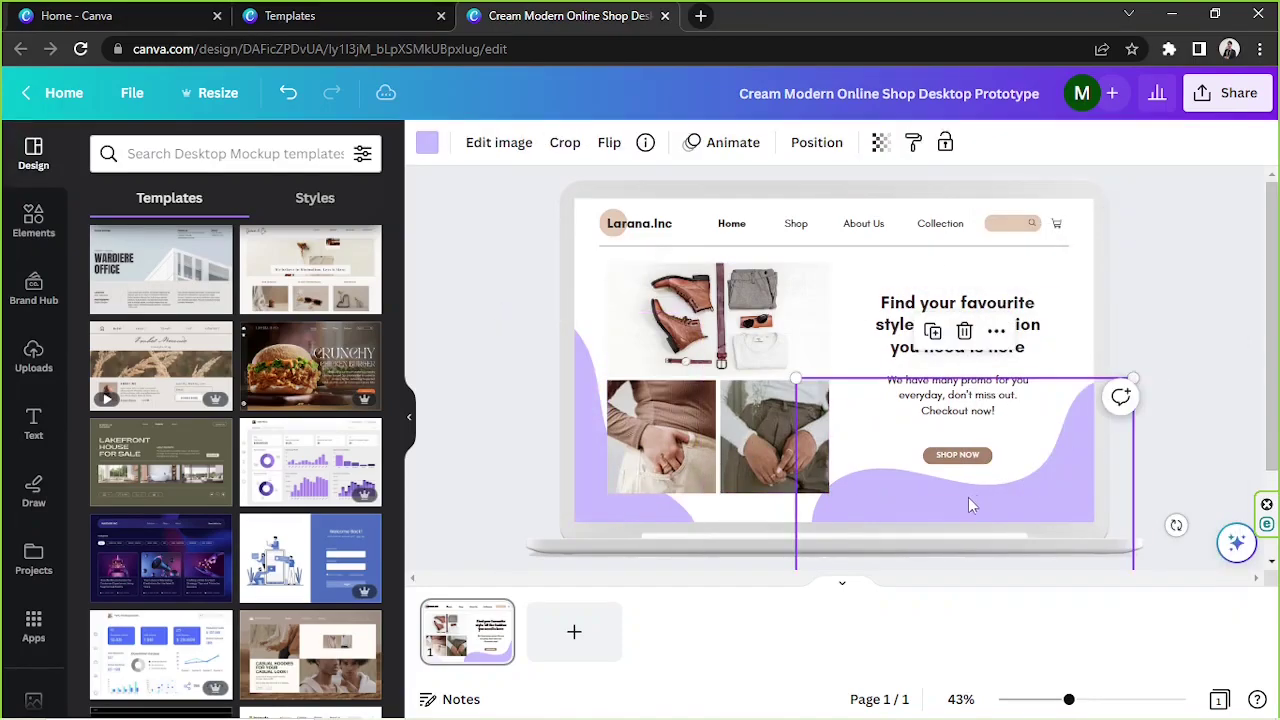
{"action": "left_click", "coordinate": [998, 331]}
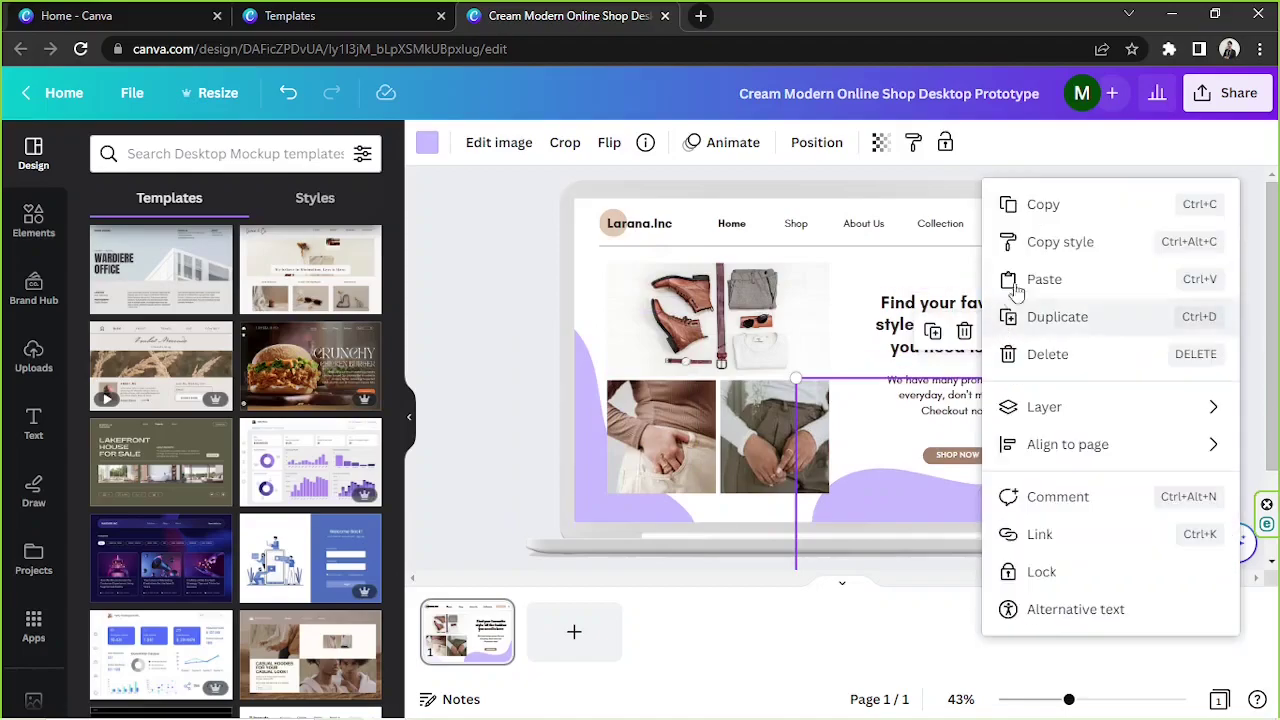
{"action": "left_click", "coordinate": [1050, 241]}
{"action": "left_click", "coordinate": [606, 228]}
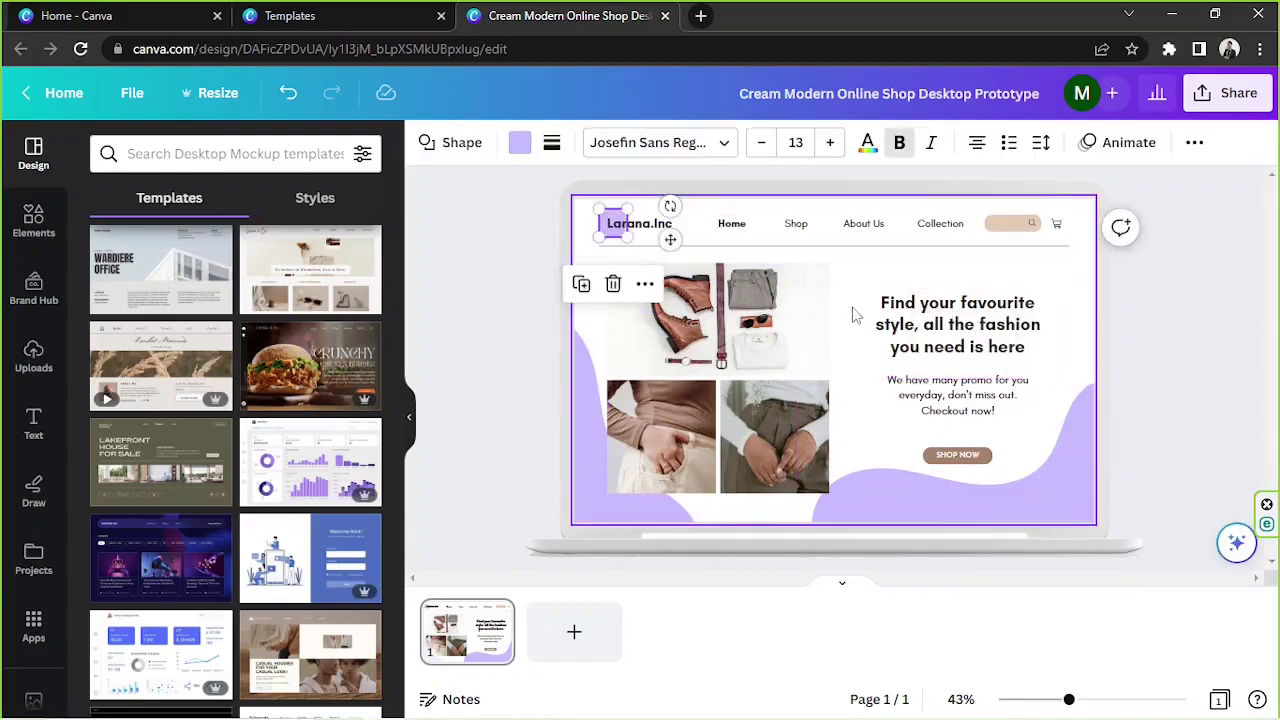
{"action": "left_click", "coordinate": [643, 286]}
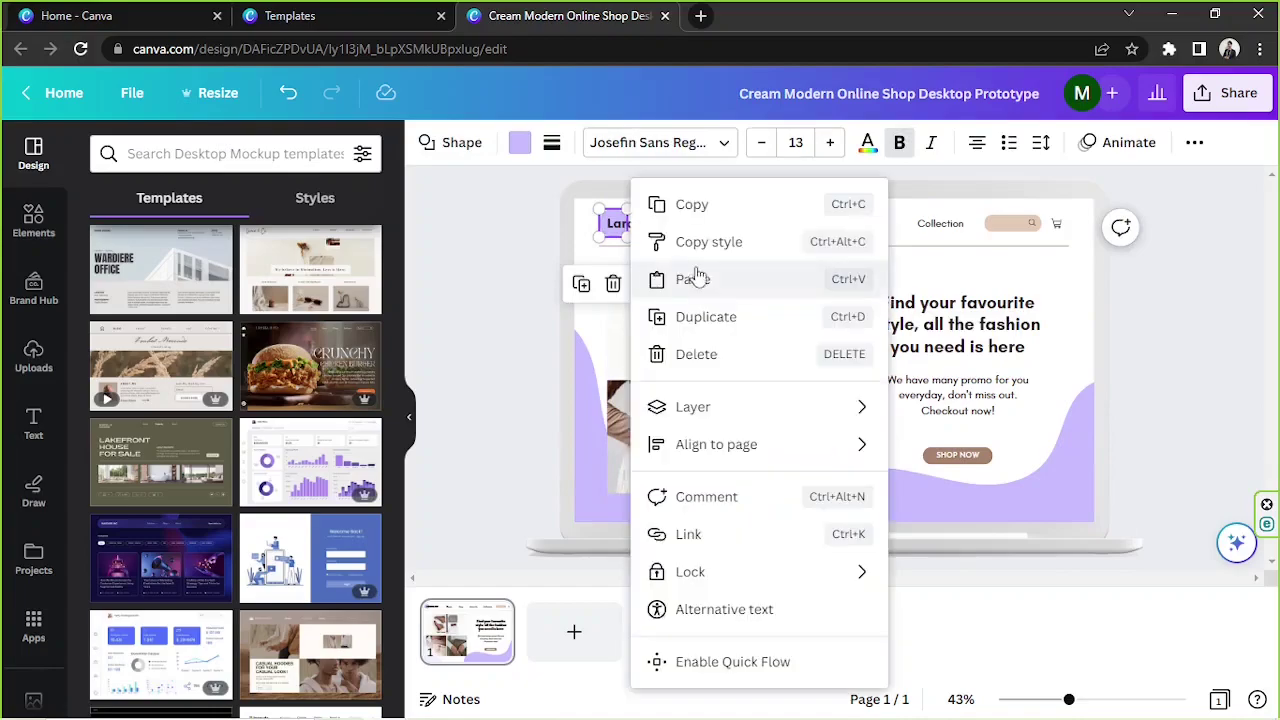
{"action": "left_click", "coordinate": [655, 243]}
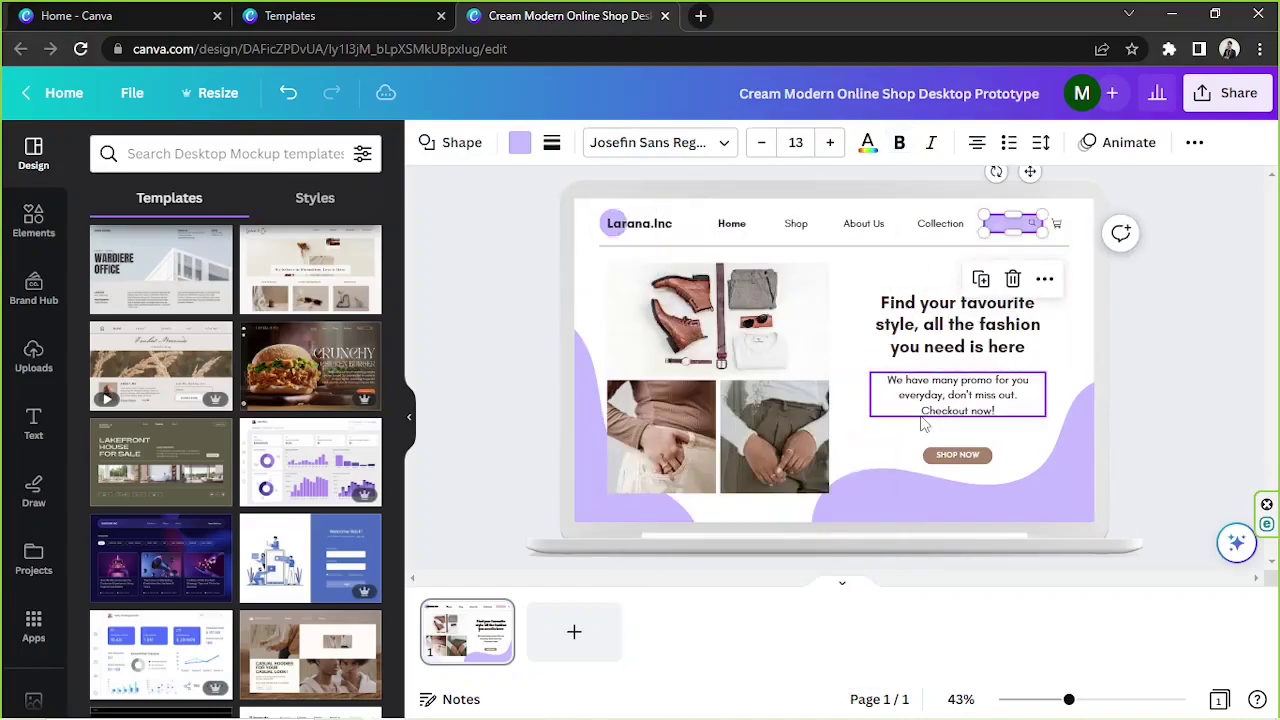
- Paste the wave's lavender style onto the SHOP NOW button and zoom to 65%
{"action": "left_click", "coordinate": [1062, 442]}
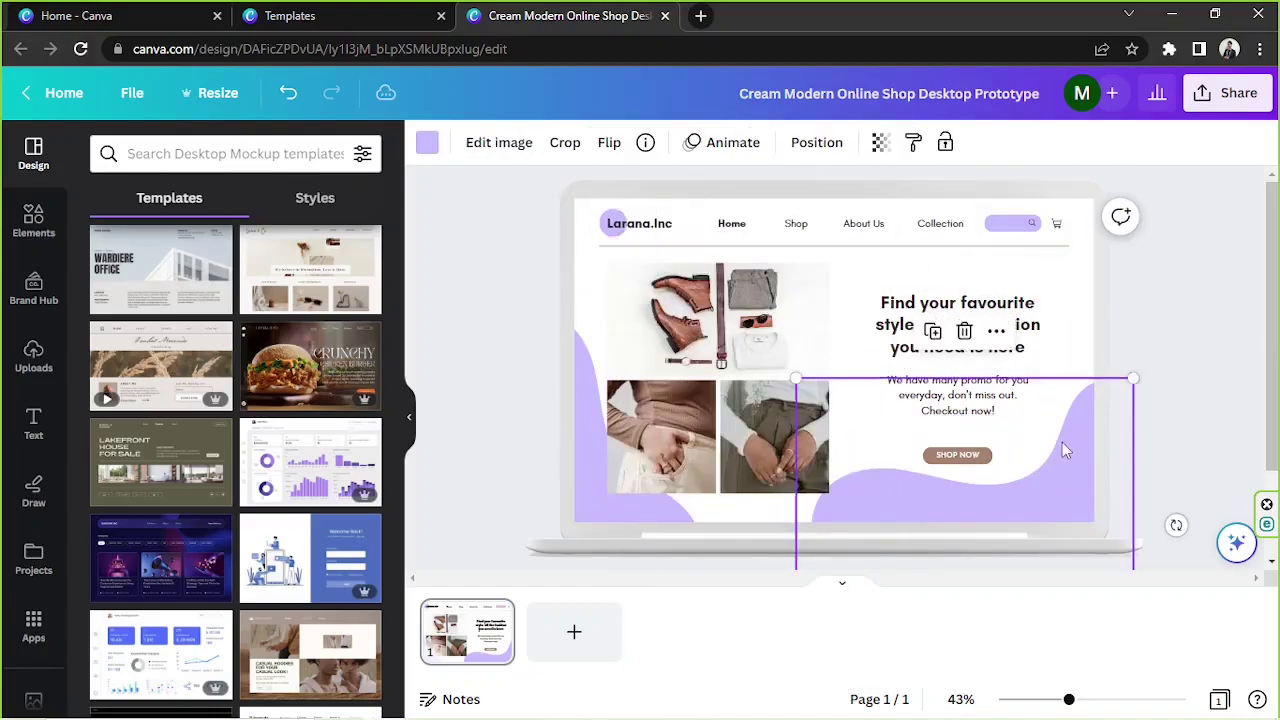
{"action": "left_click", "coordinate": [998, 335]}
{"action": "left_click", "coordinate": [1006, 245]}
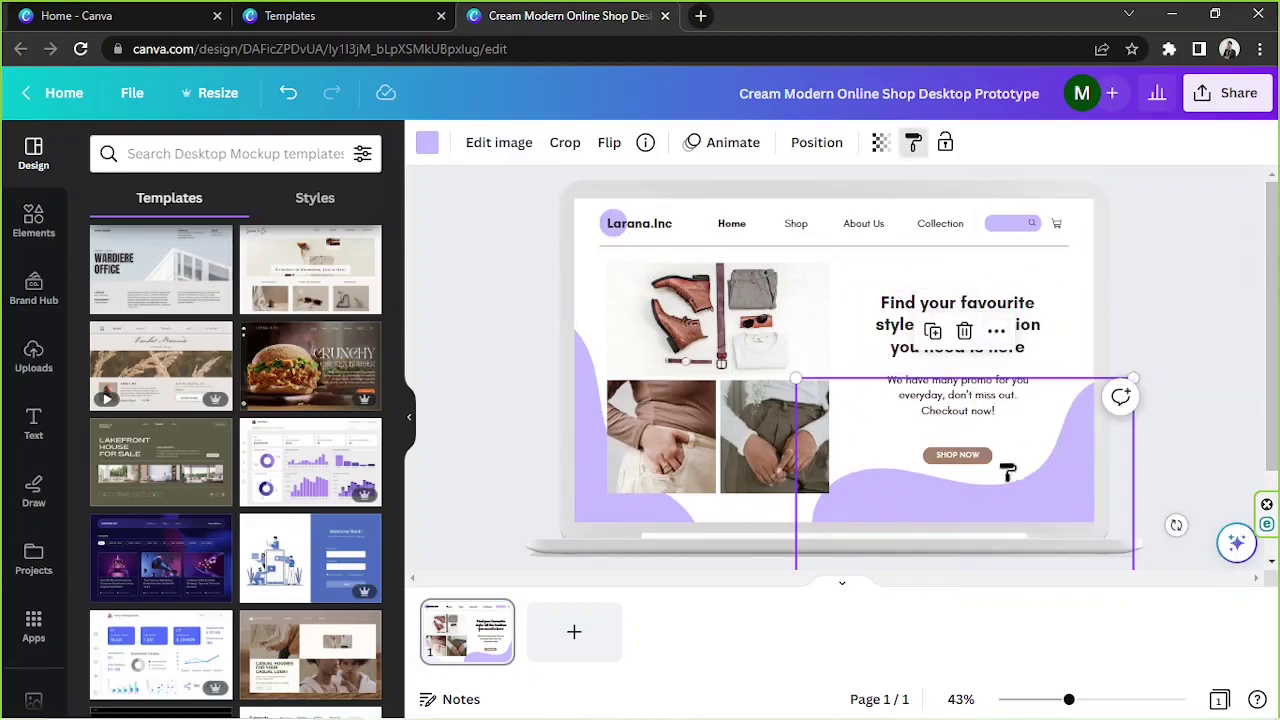
{"action": "left_click", "coordinate": [981, 456]}
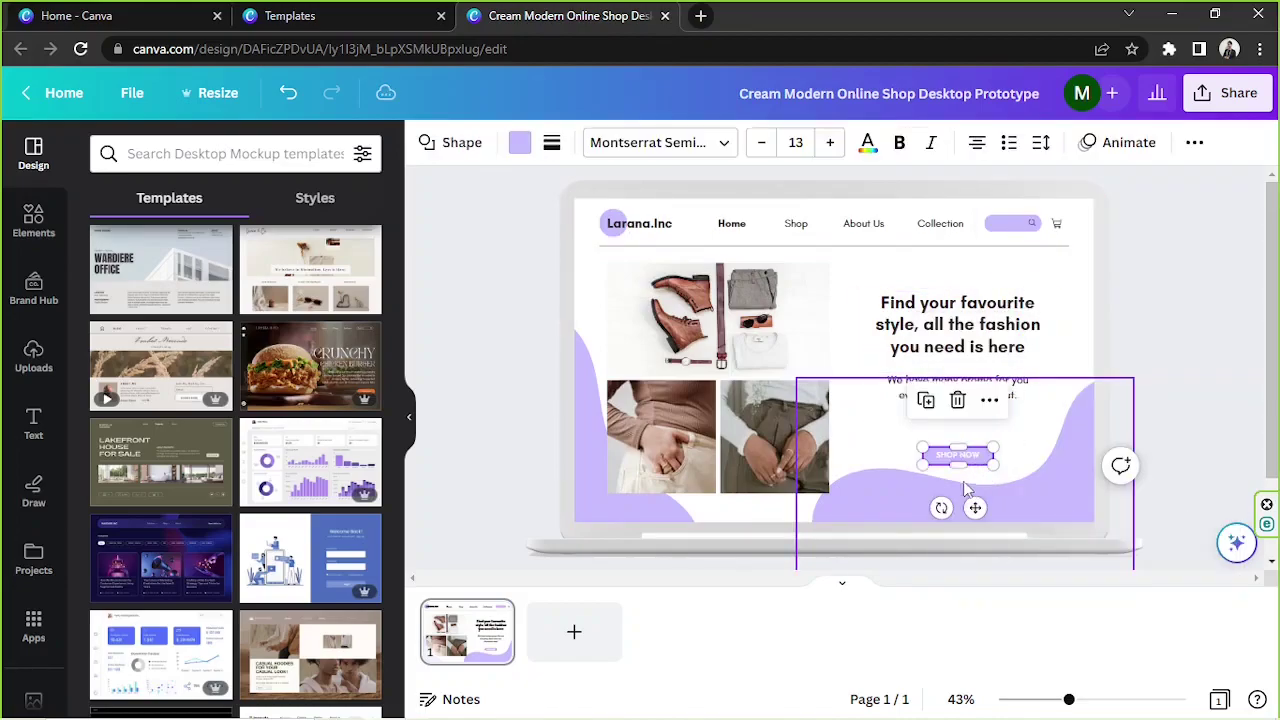
{"action": "left_click", "coordinate": [1148, 305]}
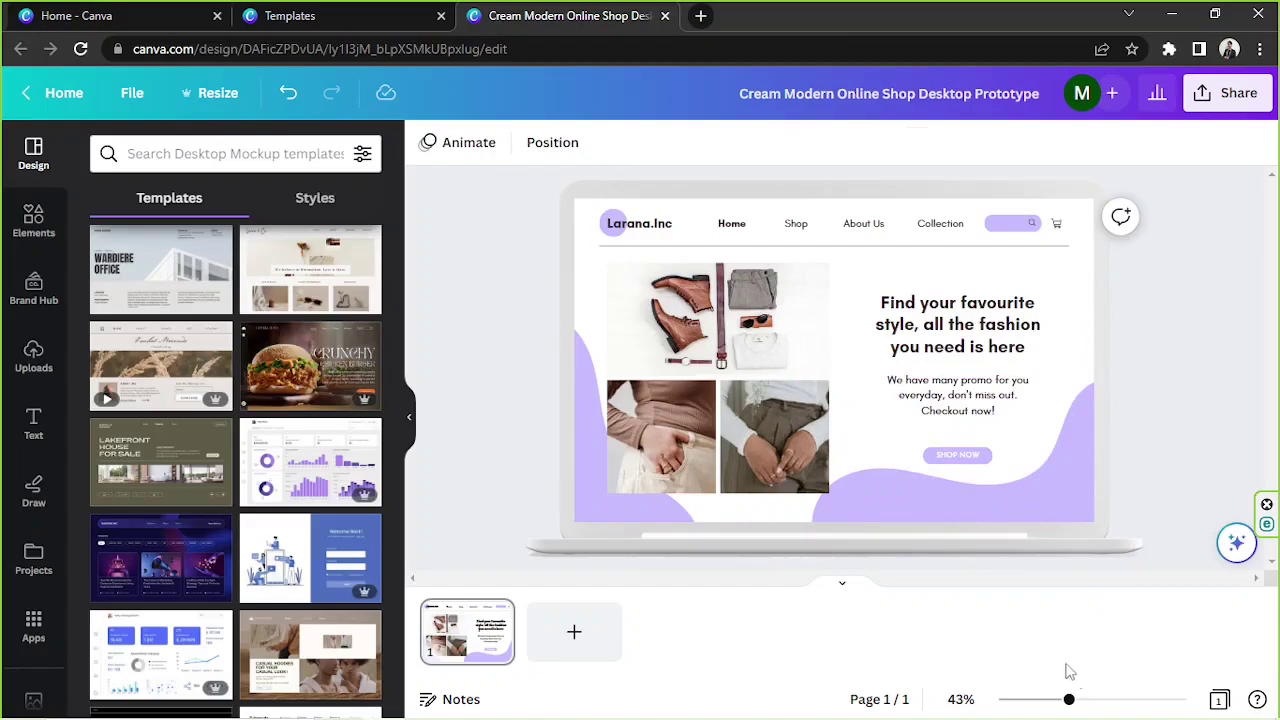
{"action": "left_click", "coordinate": [1089, 700]}
- Give the SHOP NOW button shape a deeper lavender fill, #B1A3ED
{"action": "scroll", "coordinate": [1020, 550], "scroll_direction": "right", "scroll_amount": 1}
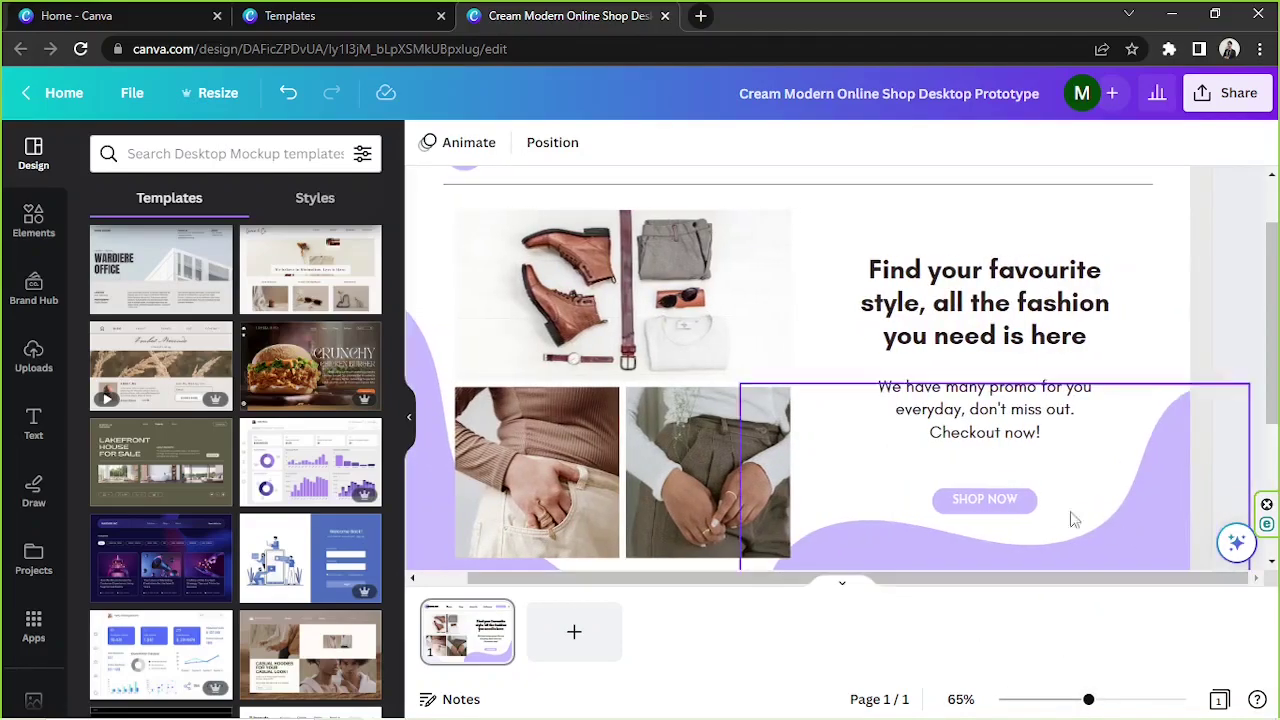
{"action": "left_click", "coordinate": [975, 505]}
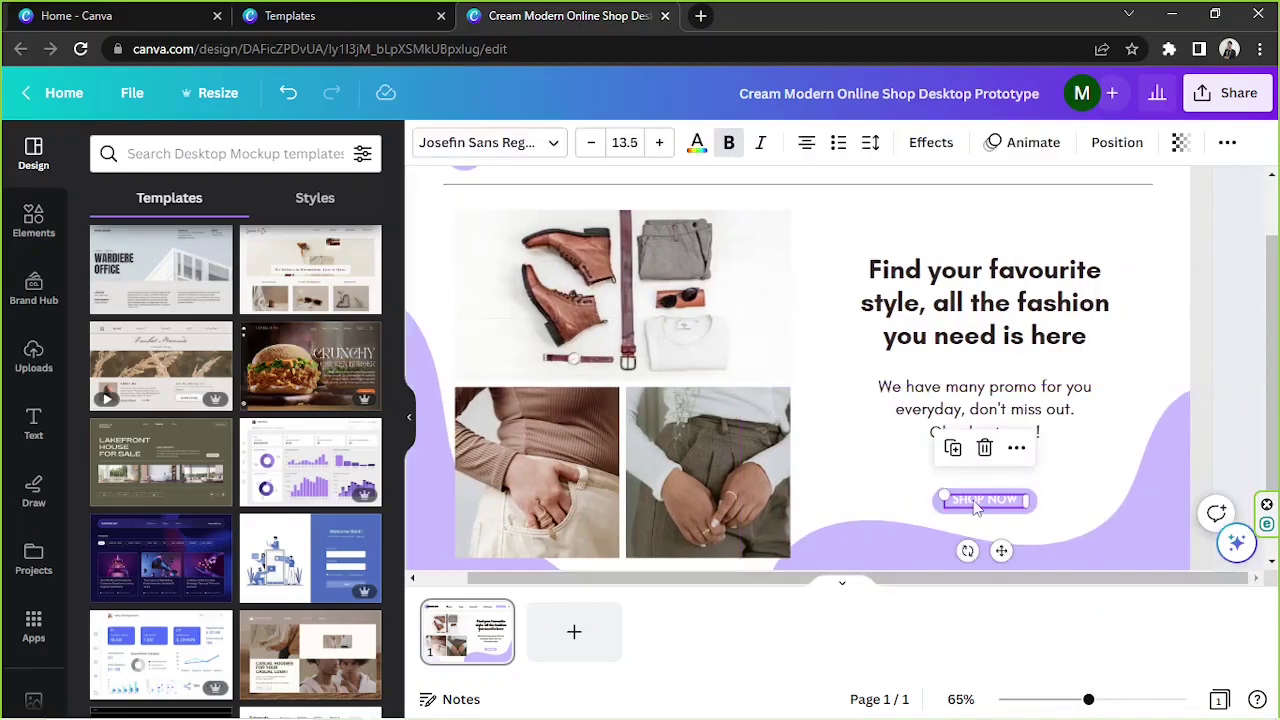
{"action": "left_click", "coordinate": [866, 503]}
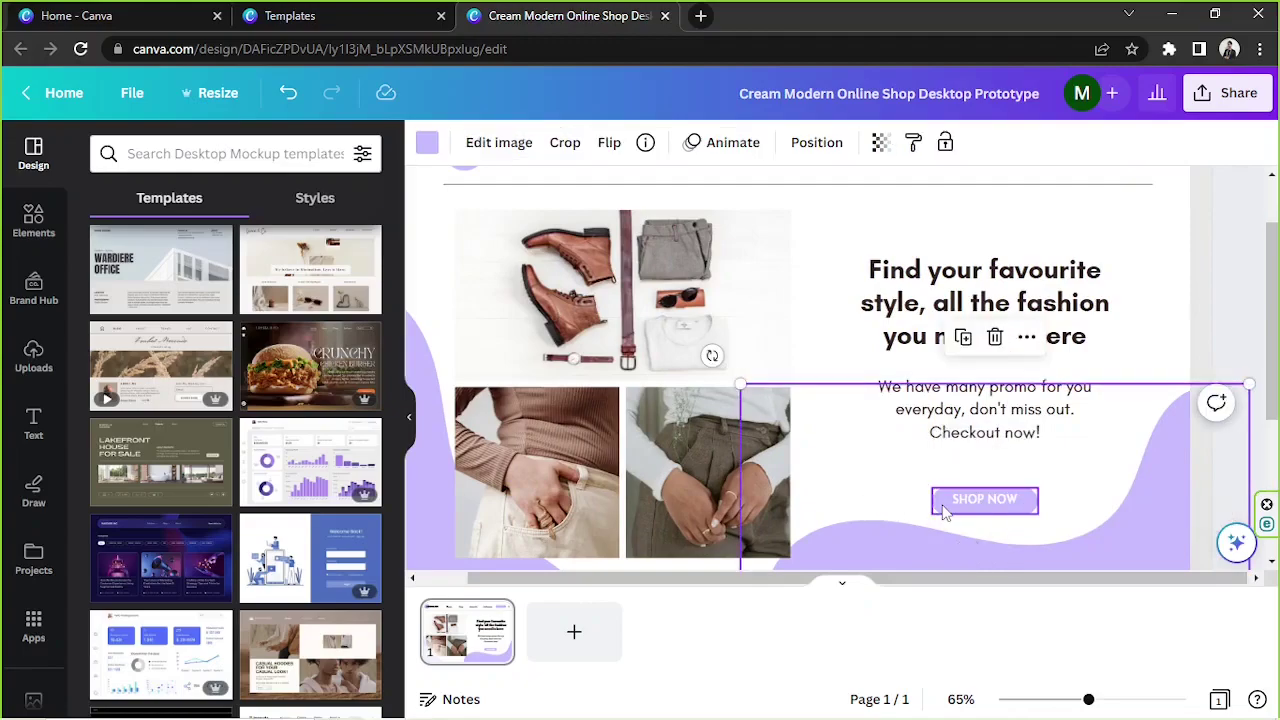
{"action": "left_click", "coordinate": [945, 510]}
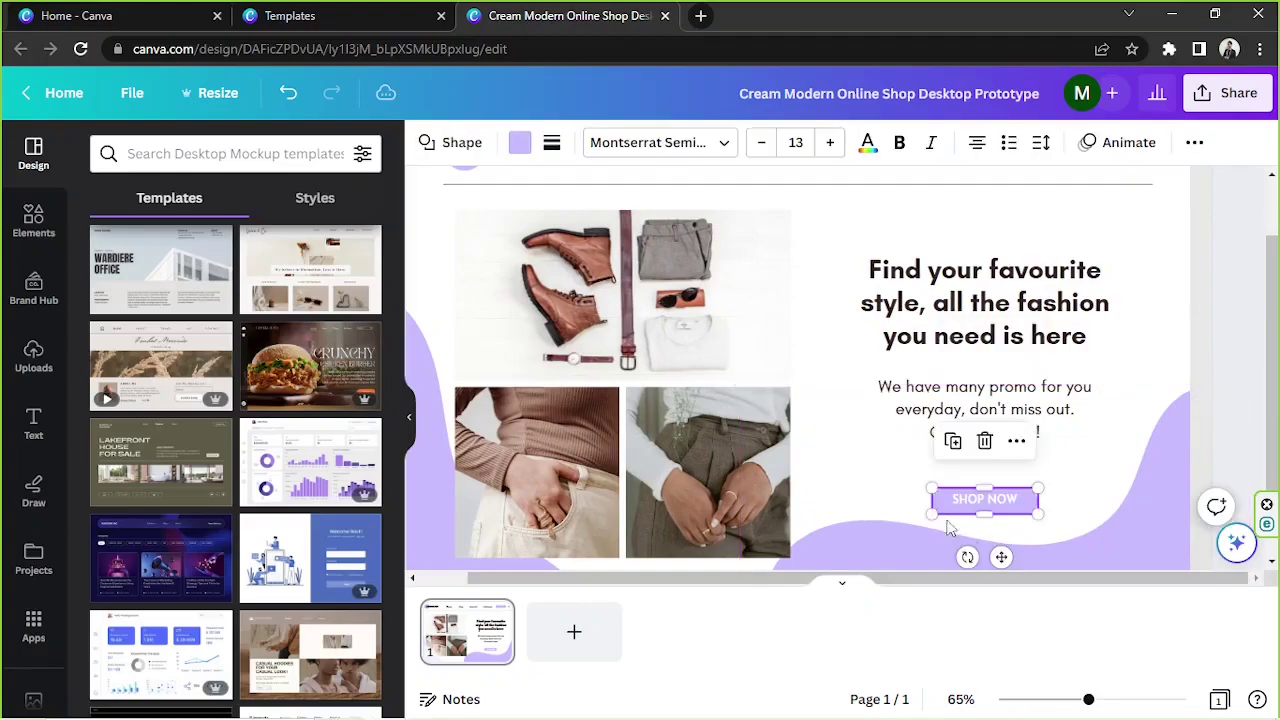
{"action": "left_click", "coordinate": [519, 147]}
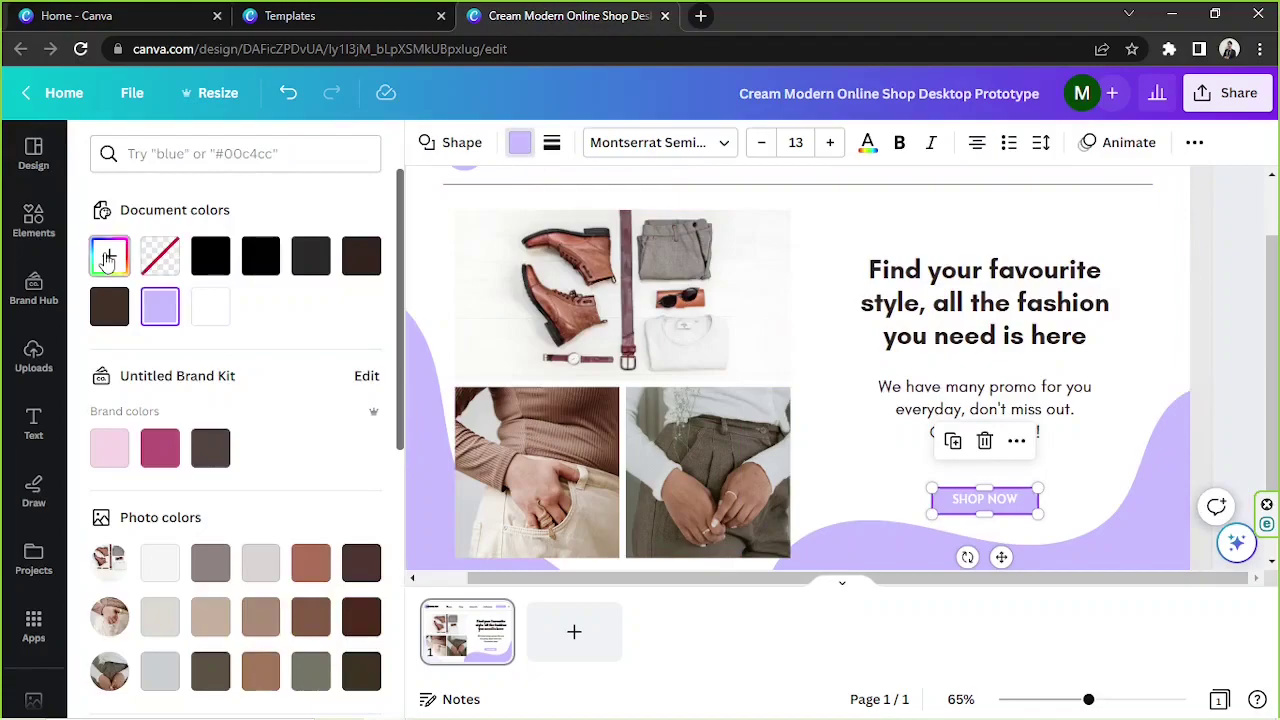
{"action": "left_click", "coordinate": [109, 255]}
{"action": "left_click", "coordinate": [183, 350]}
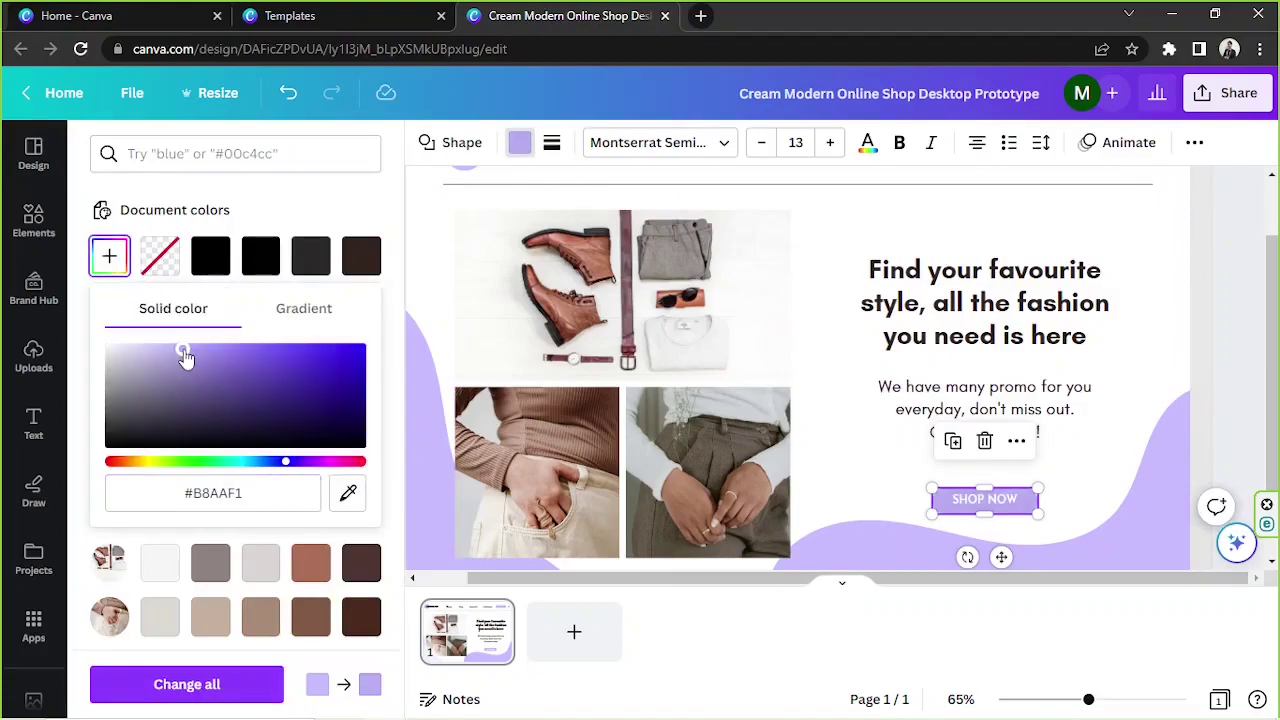
{"action": "left_click_drag", "start_coordinate": [185, 356], "coordinate": [189, 360]}
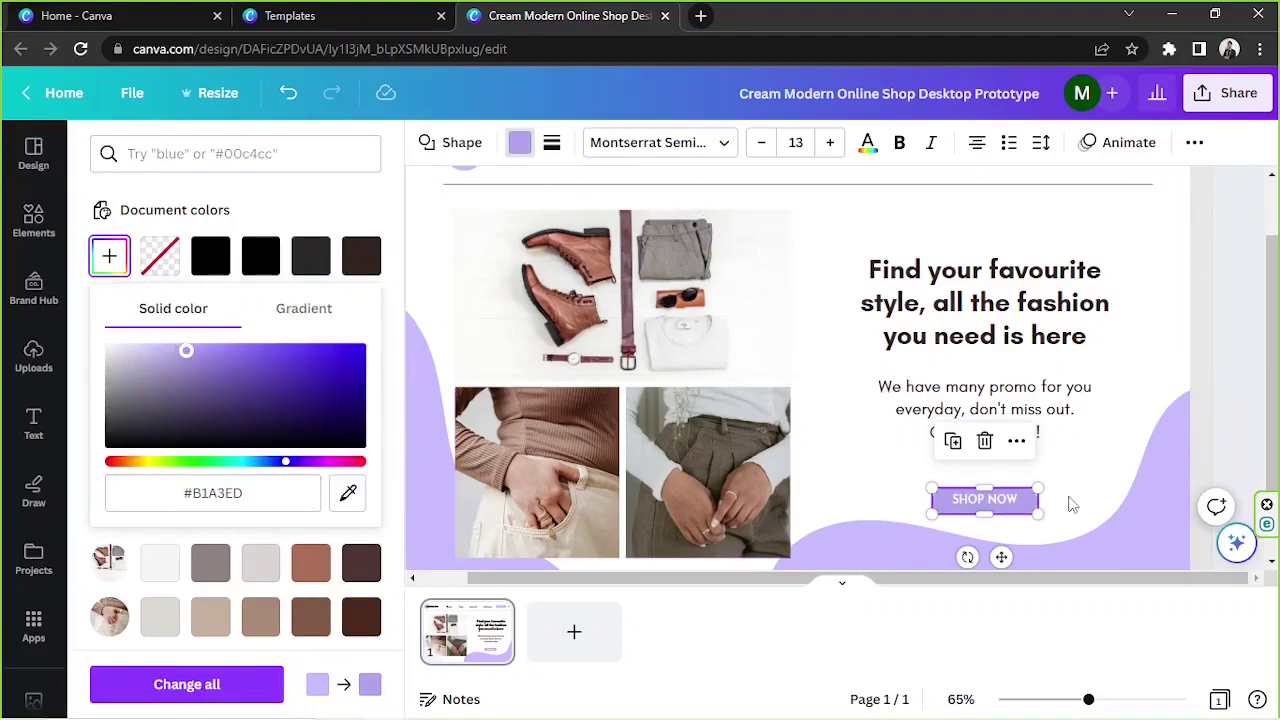
{"action": "left_click", "coordinate": [1000, 410]}
{"action": "left_click", "coordinate": [1179, 451]}
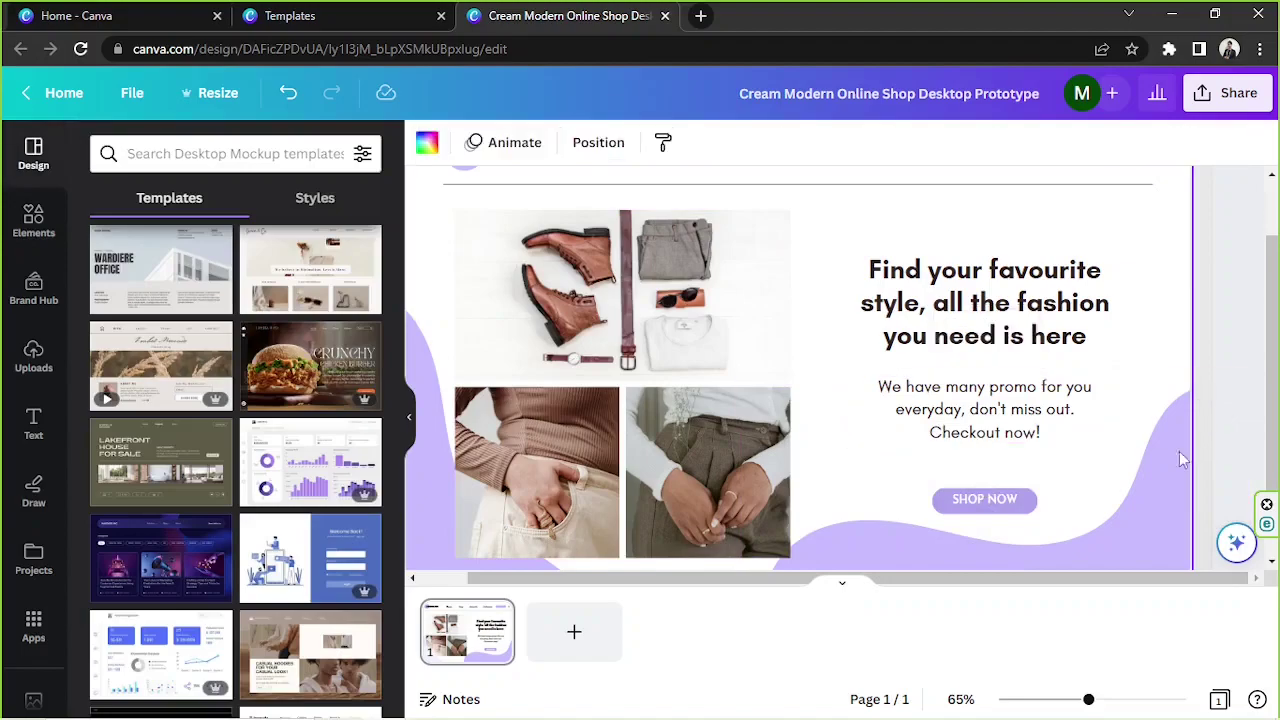
- Make the SHOP NOW label text black (#000000)
{"action": "left_click", "coordinate": [985, 505]}
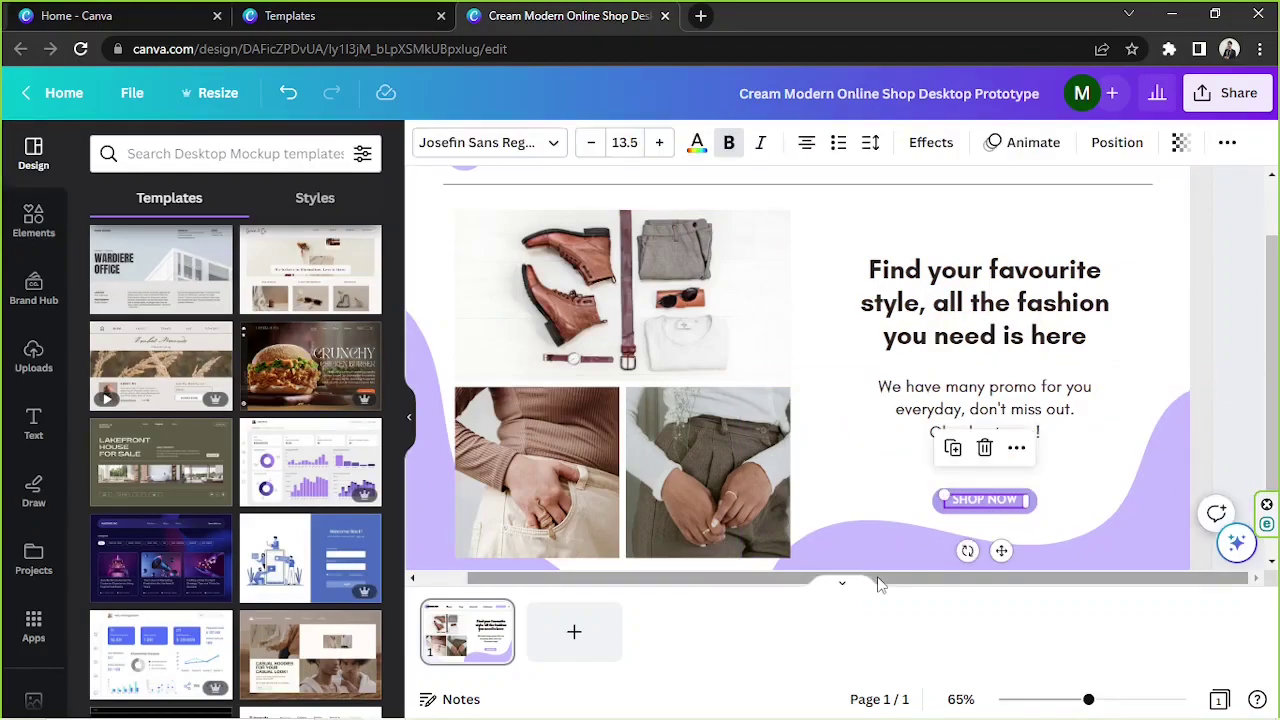
{"action": "left_click", "coordinate": [697, 142]}
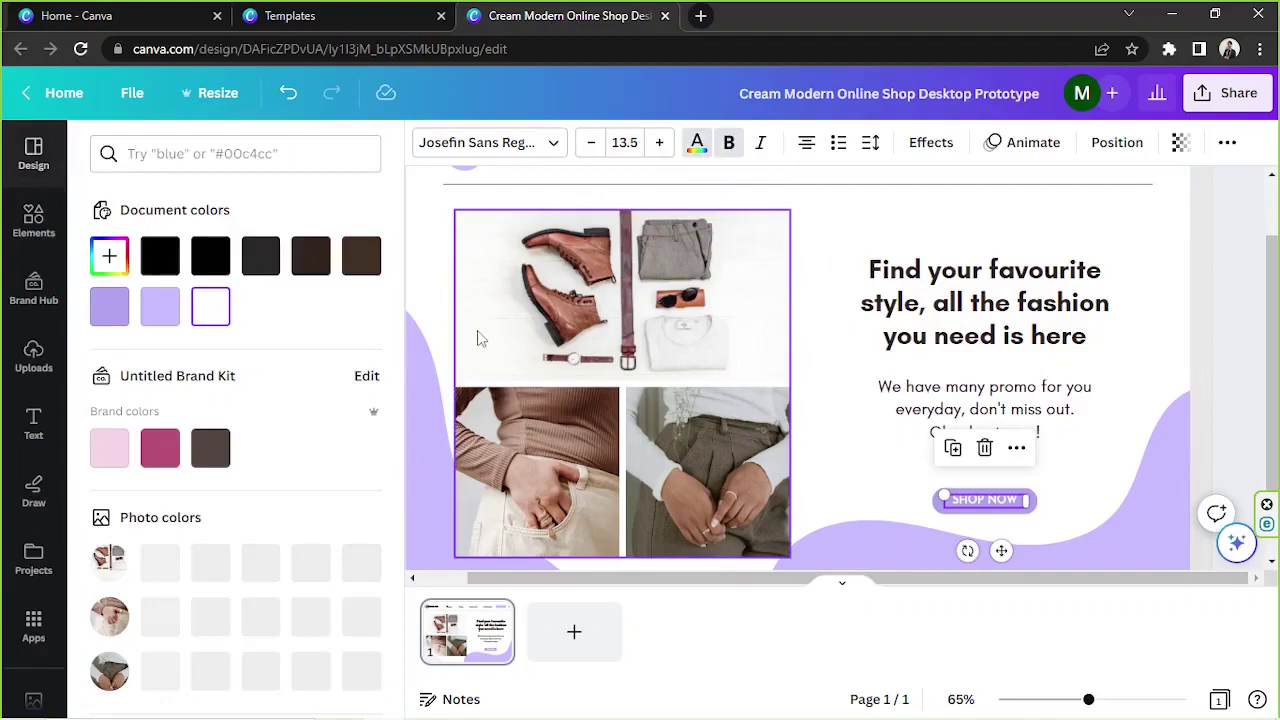
{"action": "left_click", "coordinate": [160, 256]}
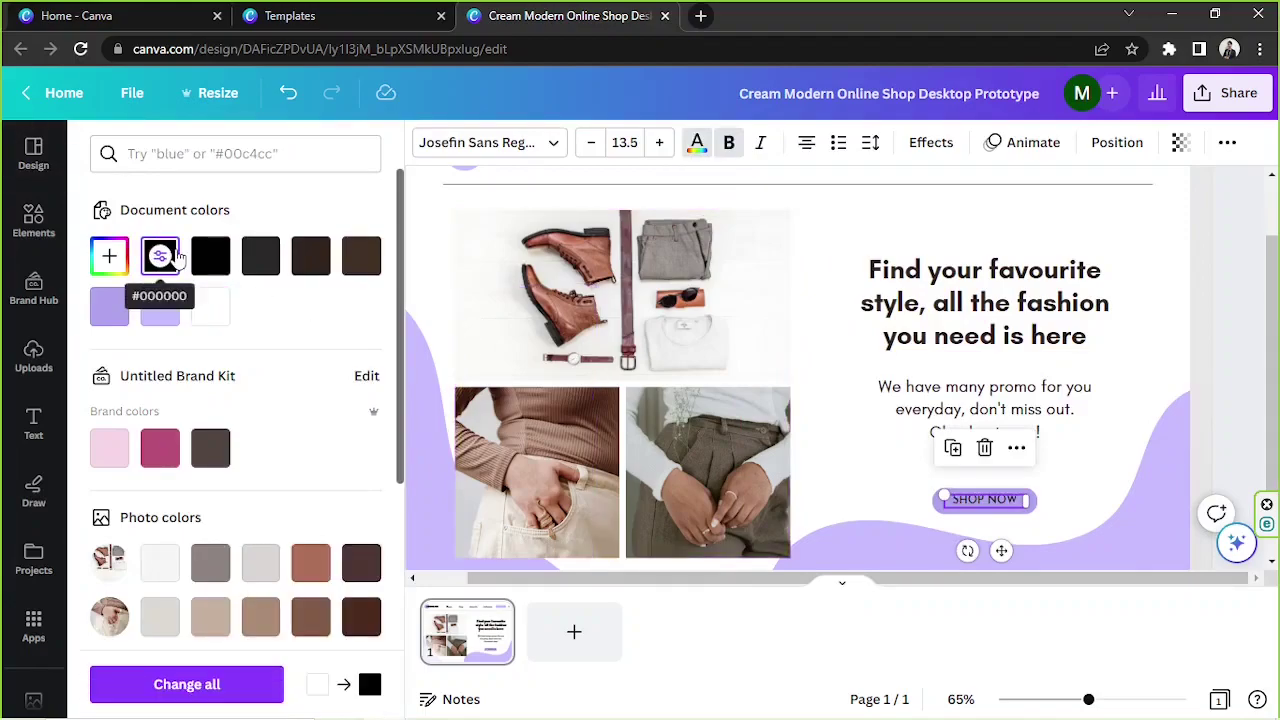
{"action": "left_click", "coordinate": [1218, 294]}
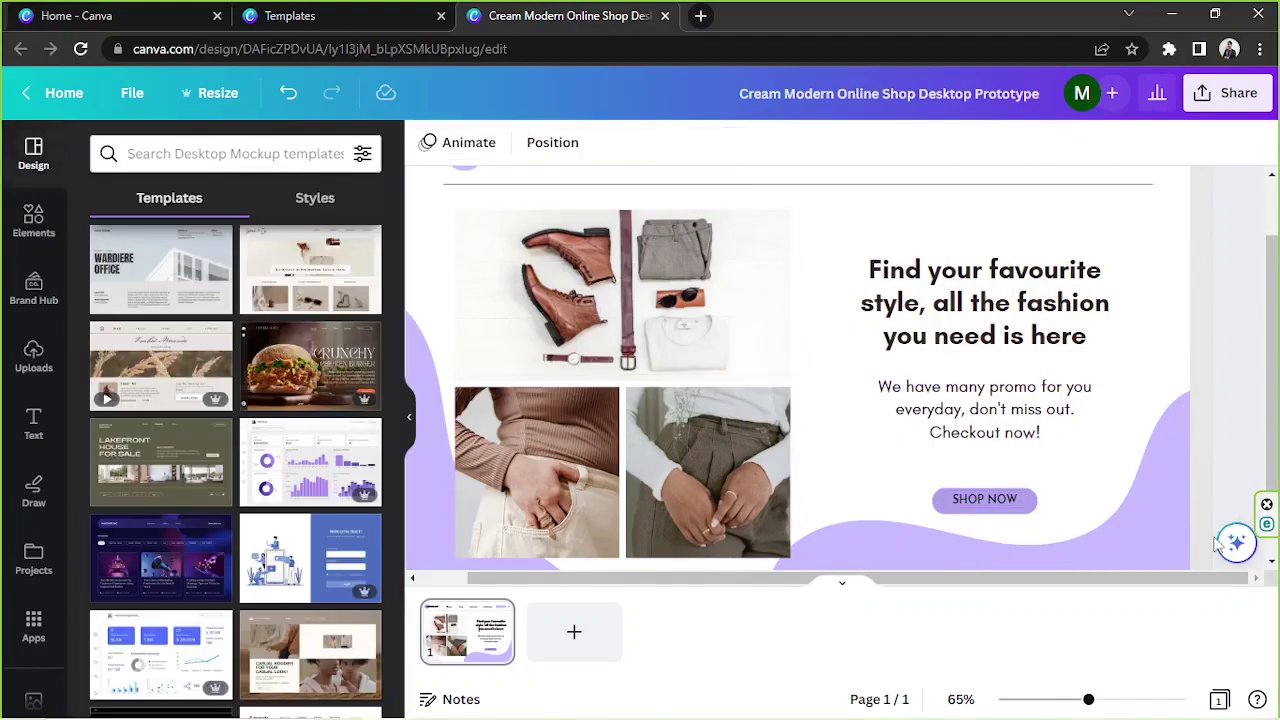
- Zoom out to the whole page and select the Larana.Inc logo text
{"action": "left_click_drag", "start_coordinate": [1089, 703], "coordinate": [1075, 699]}
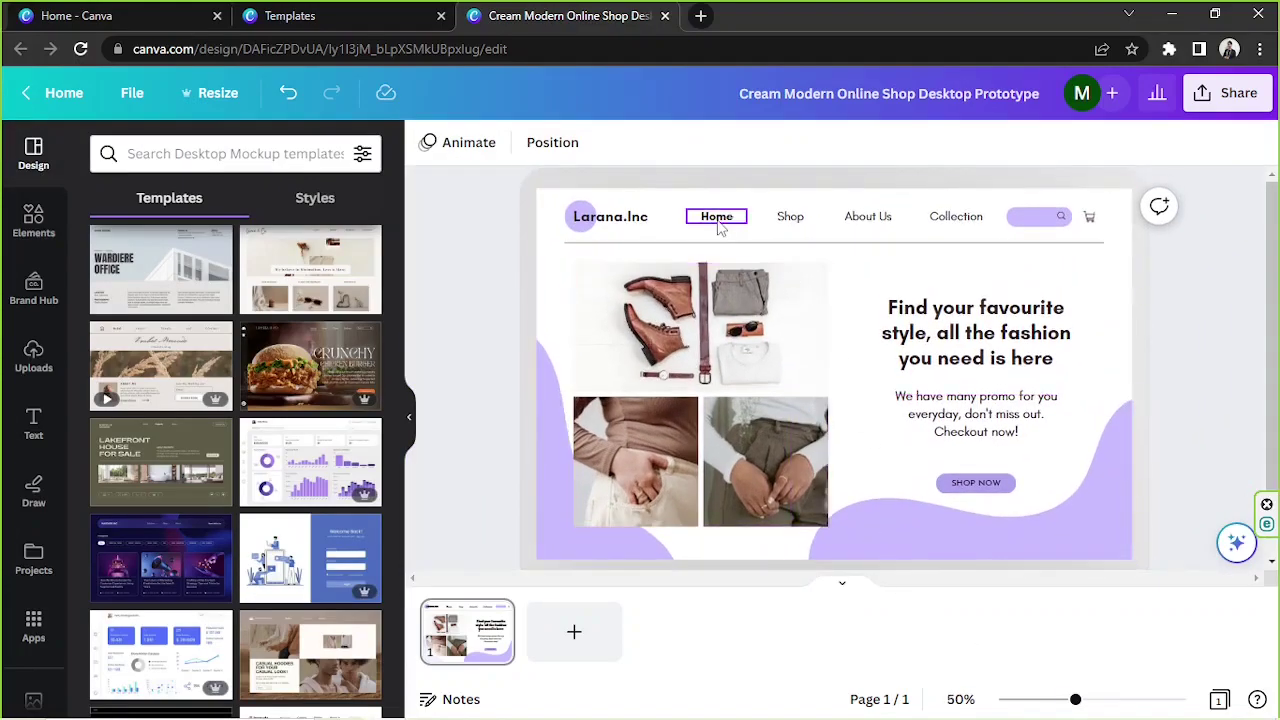
{"action": "left_click", "coordinate": [614, 224]}
{"action": "double_click", "coordinate": [614, 224]}
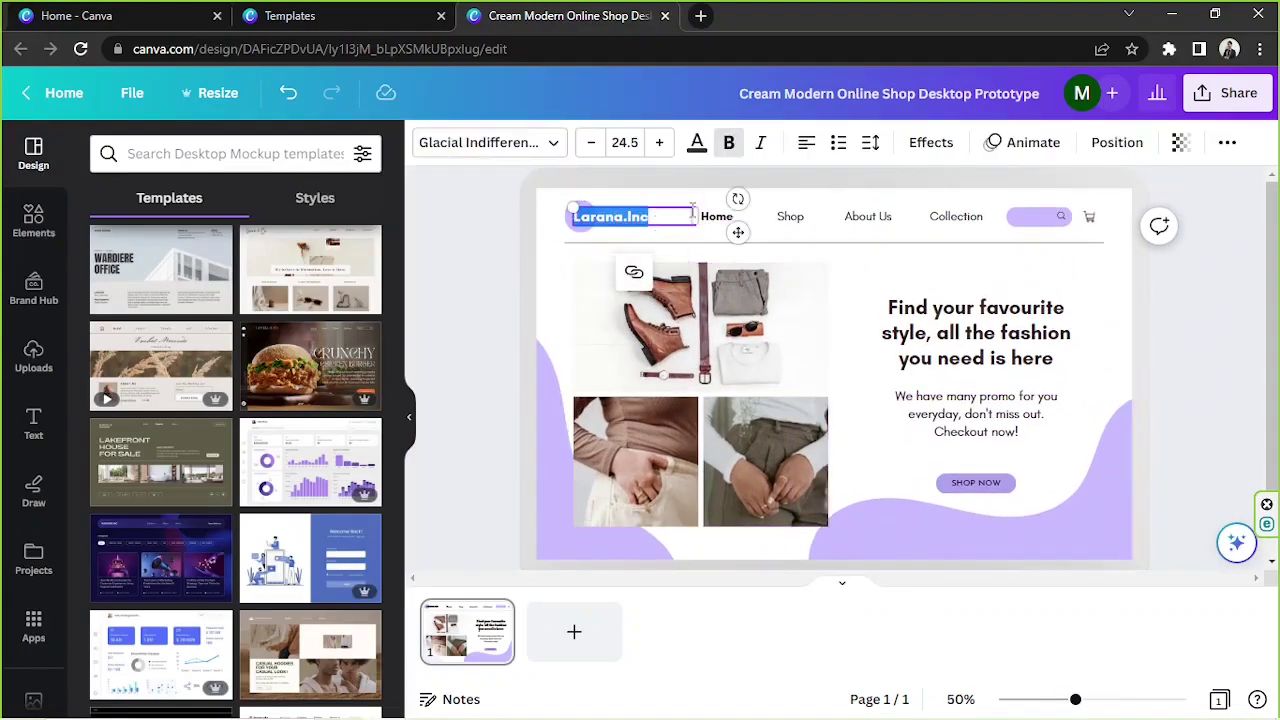
{"action": "left_click", "coordinate": [457, 233]}
{"action": "left_click", "coordinate": [622, 228]}
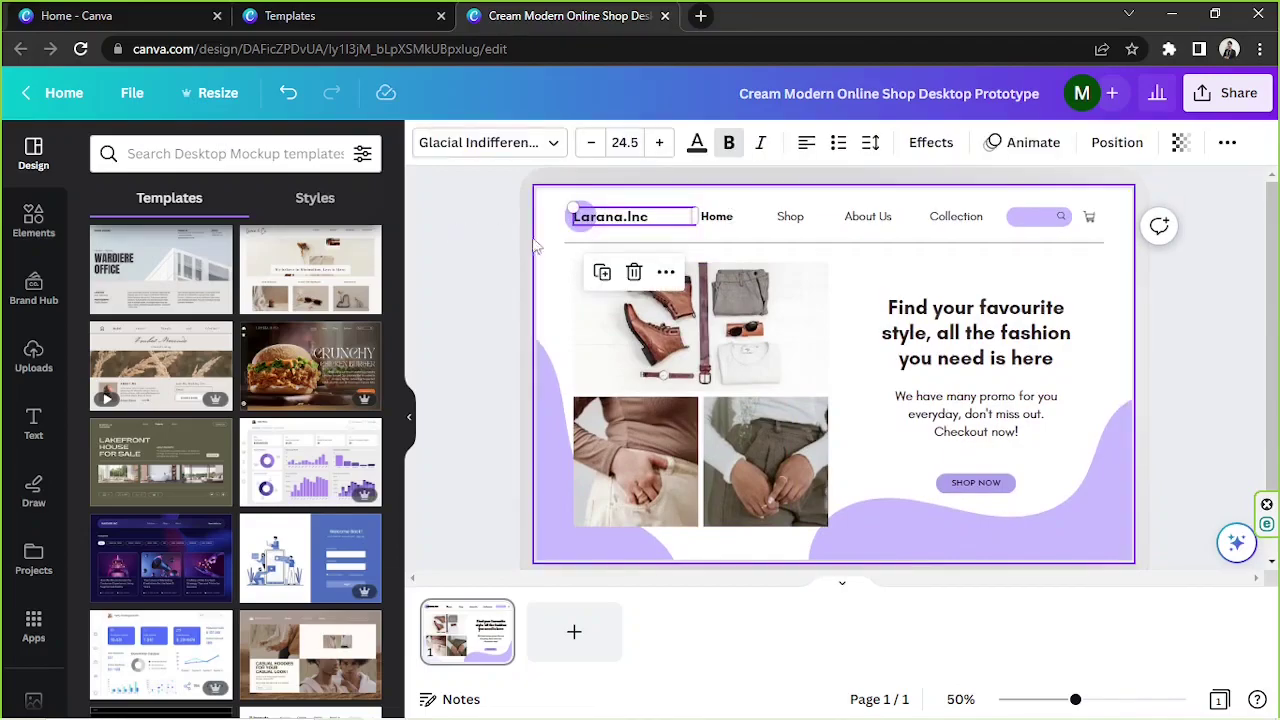
- Open Uploads and scroll down to the Ice Cream image
{"action": "left_click", "coordinate": [34, 372]}
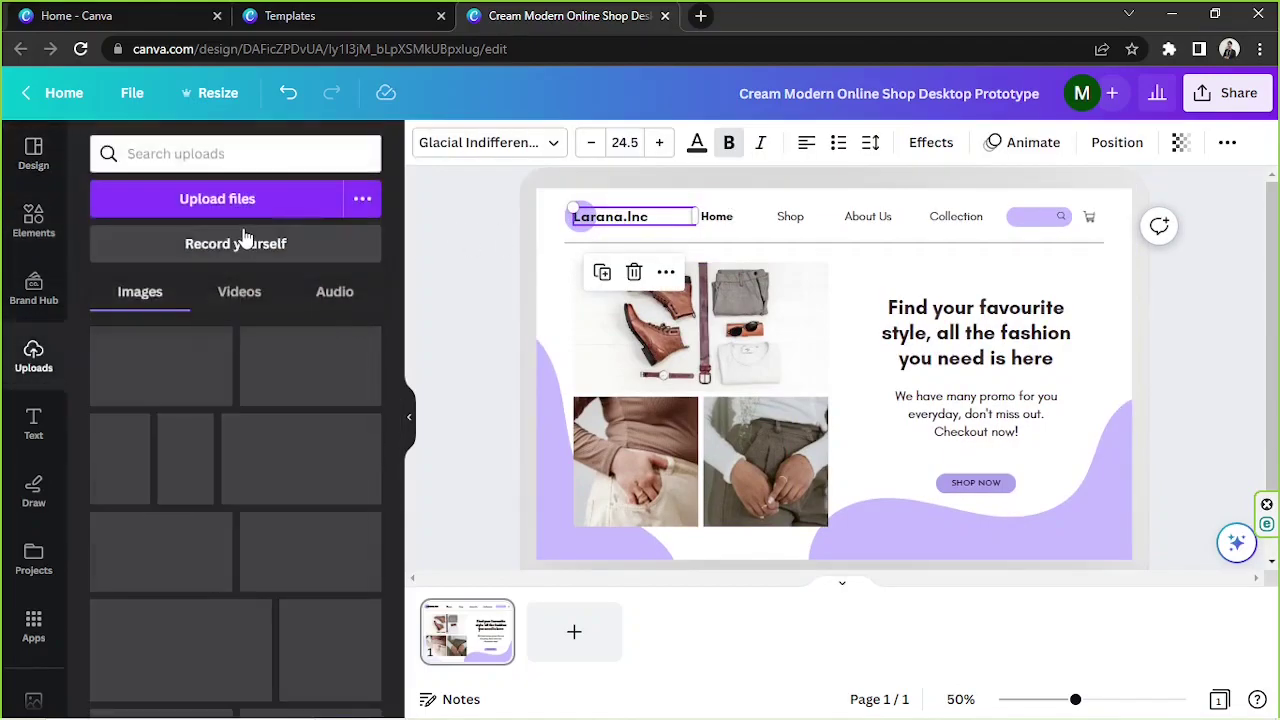
{"action": "scroll", "coordinate": [264, 360], "scroll_direction": "down", "scroll_amount": 3}
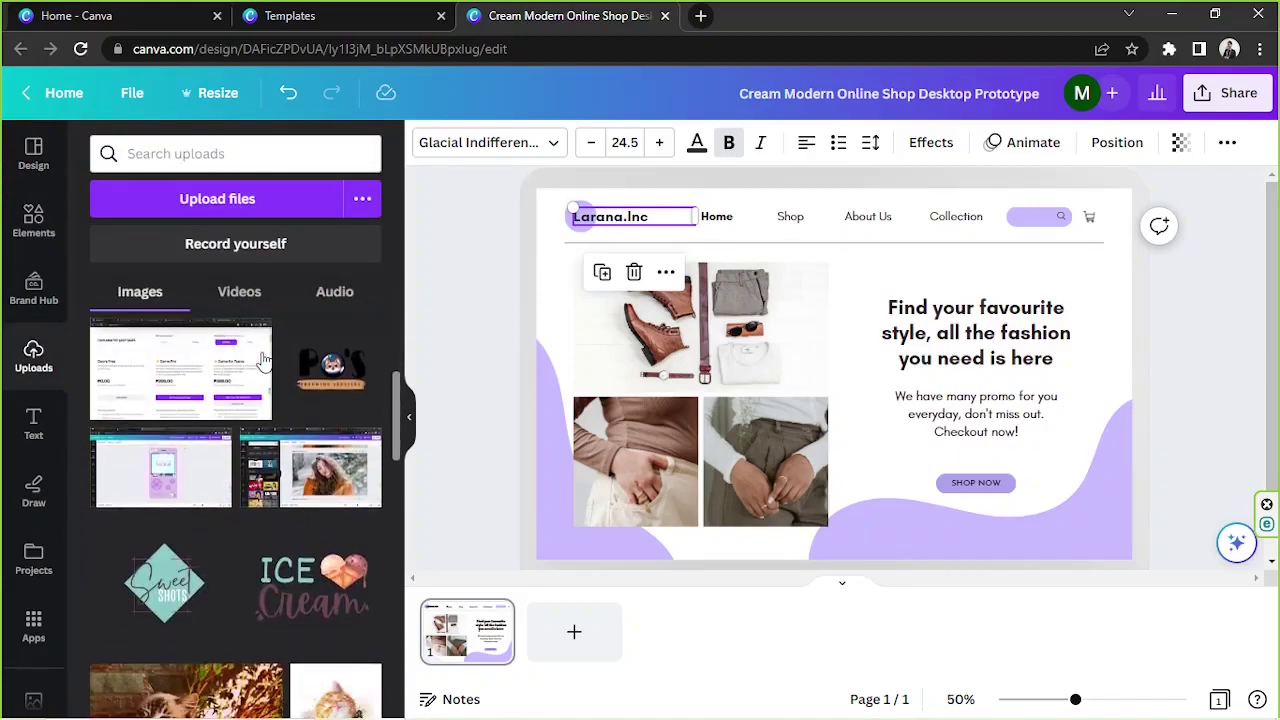
{"action": "scroll", "coordinate": [264, 360], "scroll_direction": "down", "scroll_amount": 2}
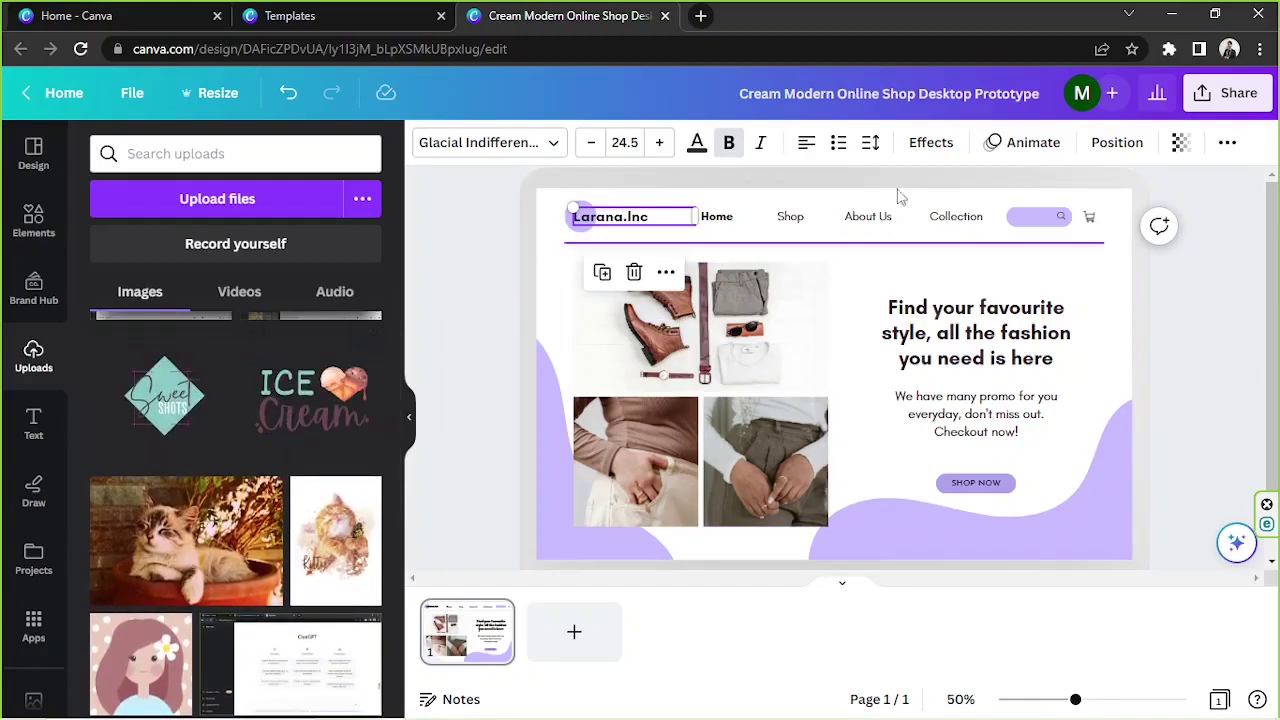
- Add the ICE Cream image, delete the Larana.Inc name, and undo the photo frame replacement
{"action": "left_click", "coordinate": [357, 396]}
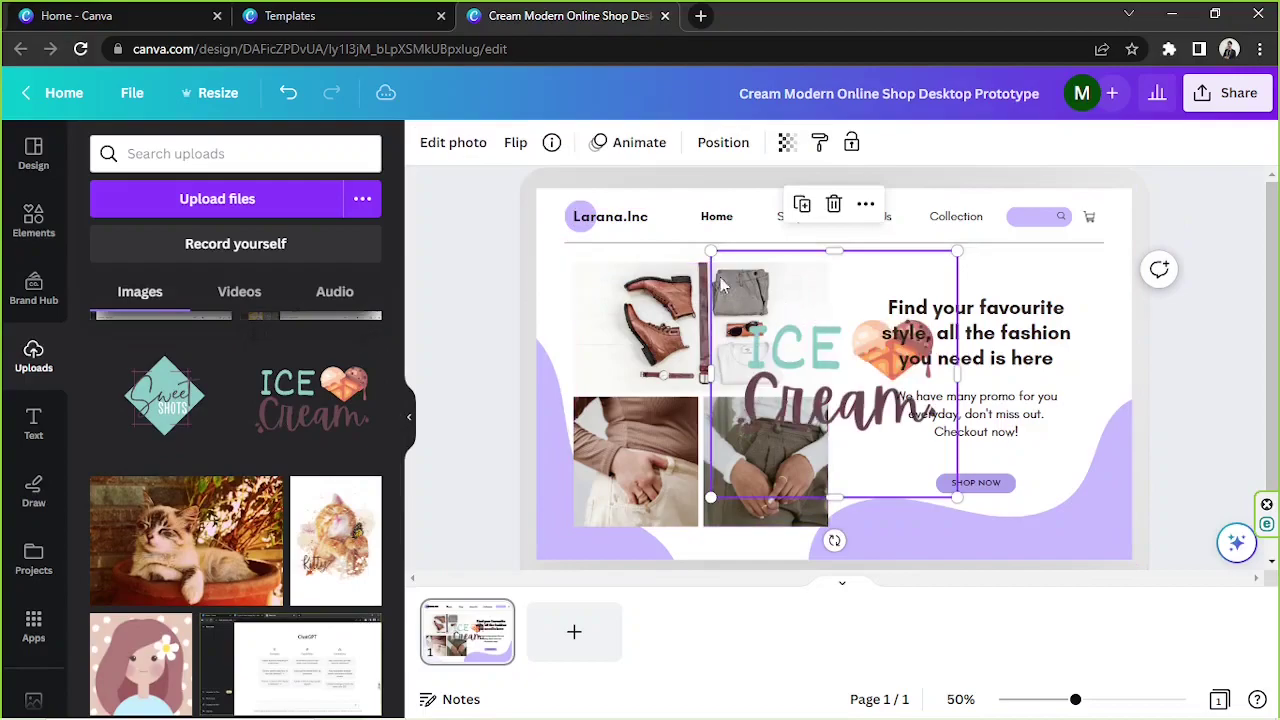
{"action": "left_click", "coordinate": [588, 226]}
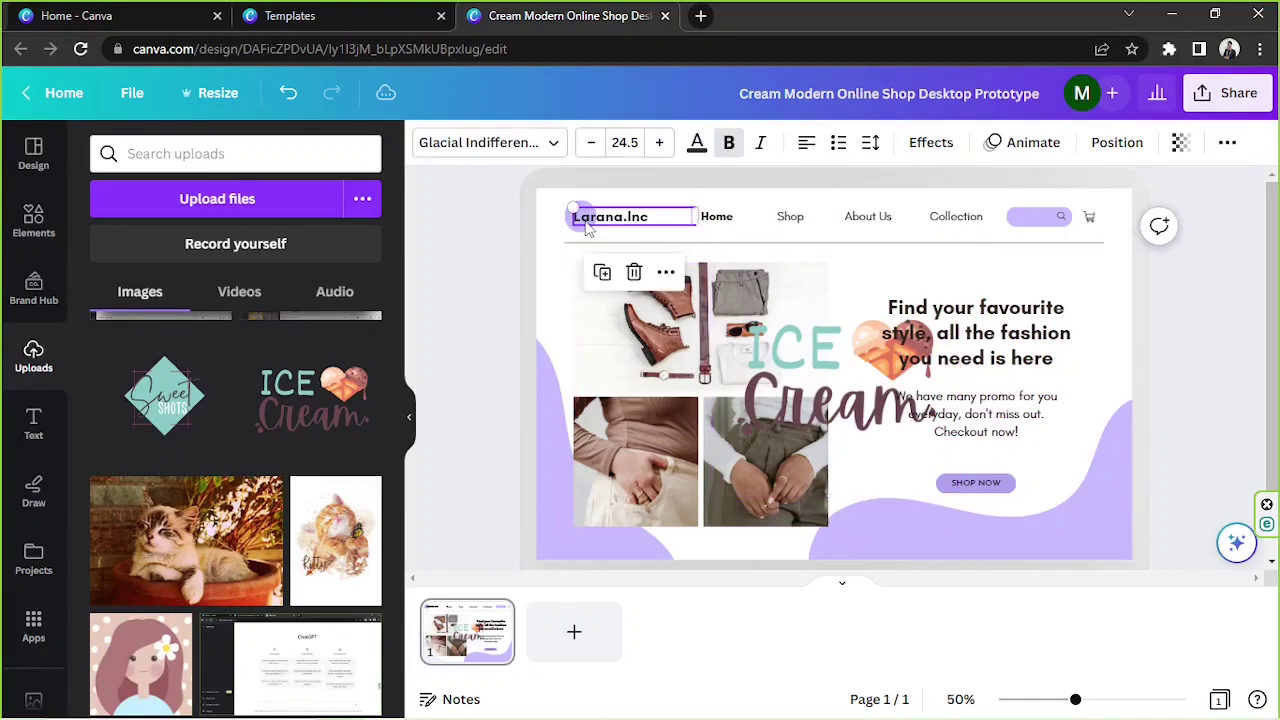
{"action": "key", "text": "Delete"}
{"action": "left_click", "coordinate": [838, 390]}
{"action": "left_click_drag", "start_coordinate": [838, 390], "coordinate": [700, 337]}
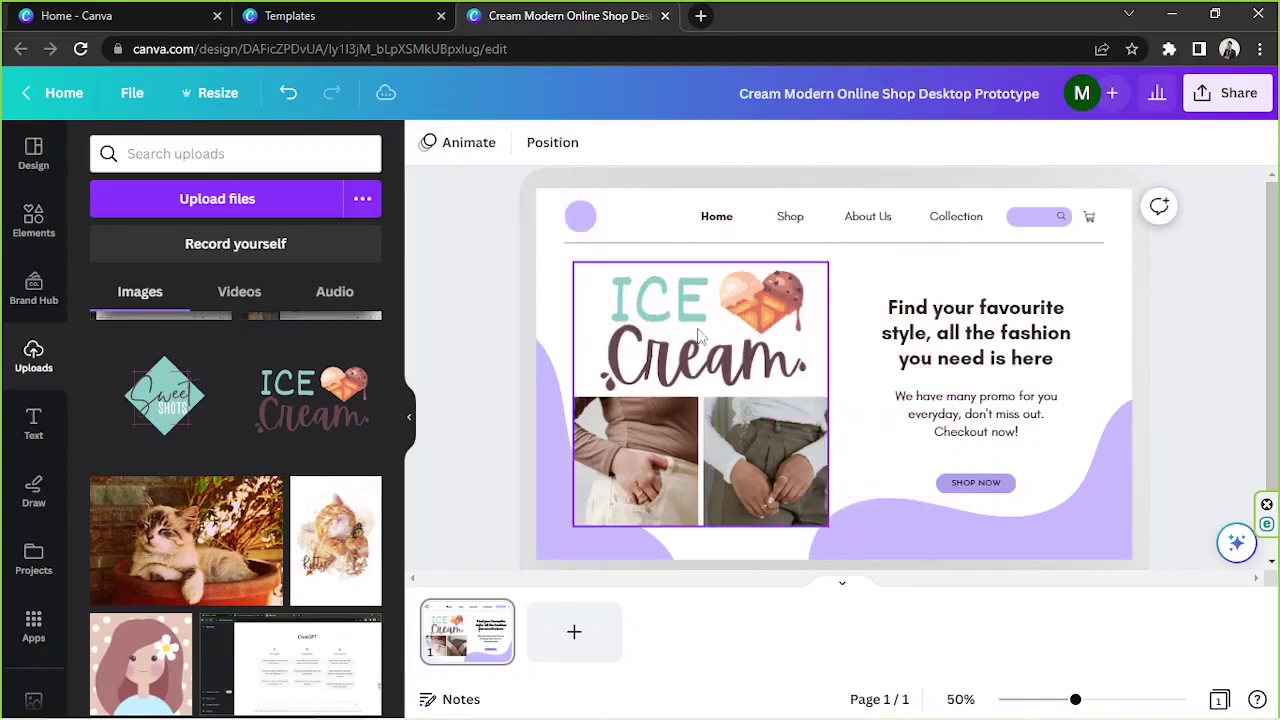
{"action": "key", "text": "ctrl+z"}
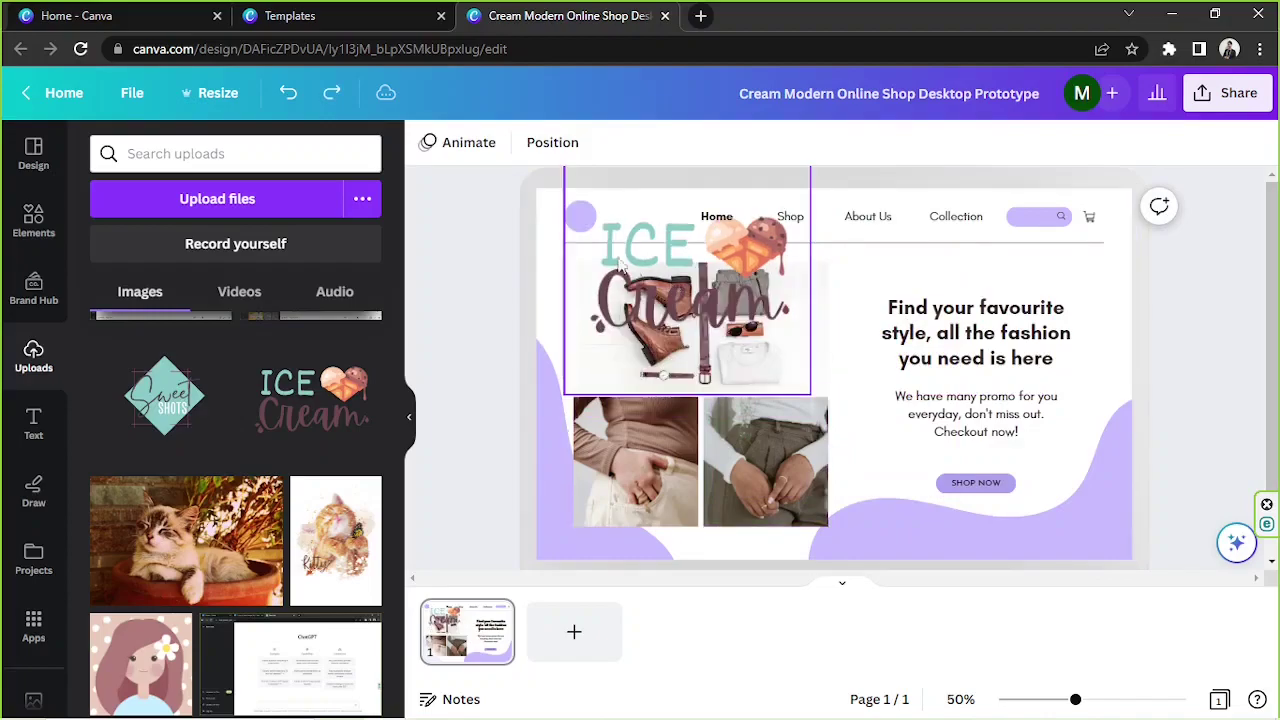
- Shrink the ICE Cream image into a small logo at the page's top-left
{"action": "left_click_drag", "start_coordinate": [646, 221], "coordinate": [608, 265]}
{"action": "left_click", "coordinate": [582, 220]}
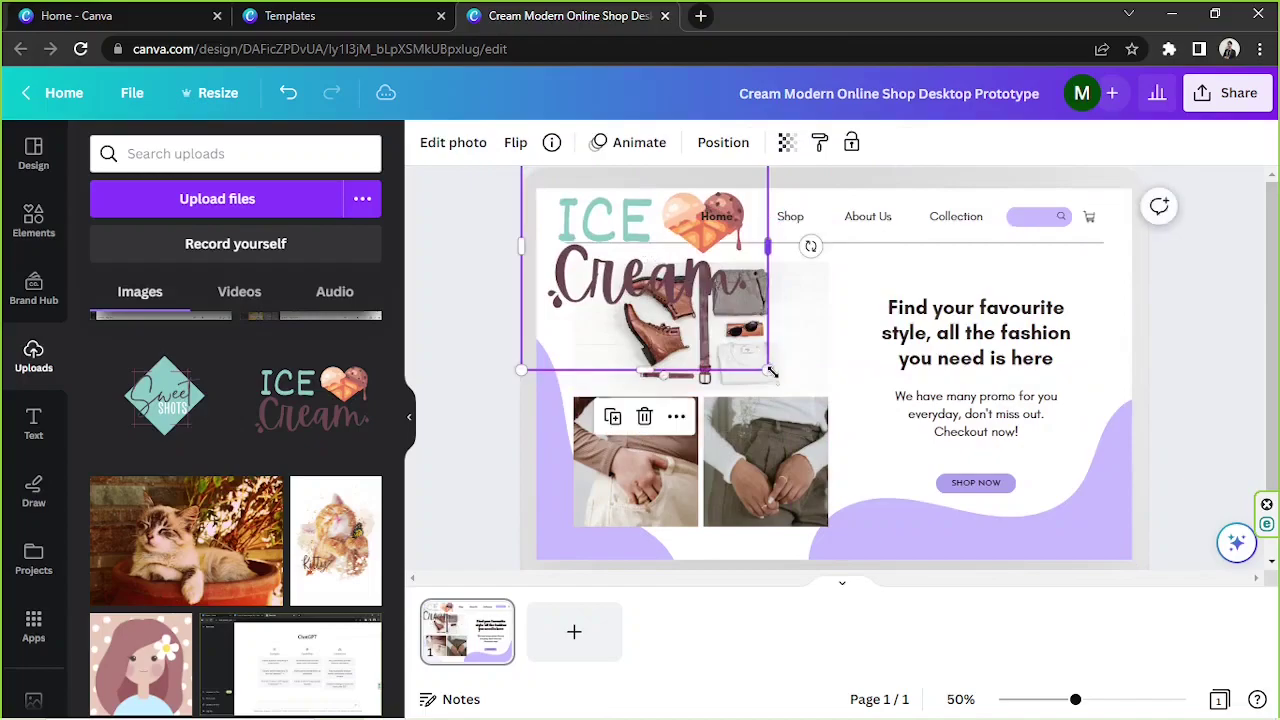
{"action": "left_click_drag", "start_coordinate": [684, 294], "coordinate": [621, 225]}
{"action": "left_click", "coordinate": [660, 320]}
{"action": "left_click", "coordinate": [612, 222]}
{"action": "left_click", "coordinate": [1192, 342]}
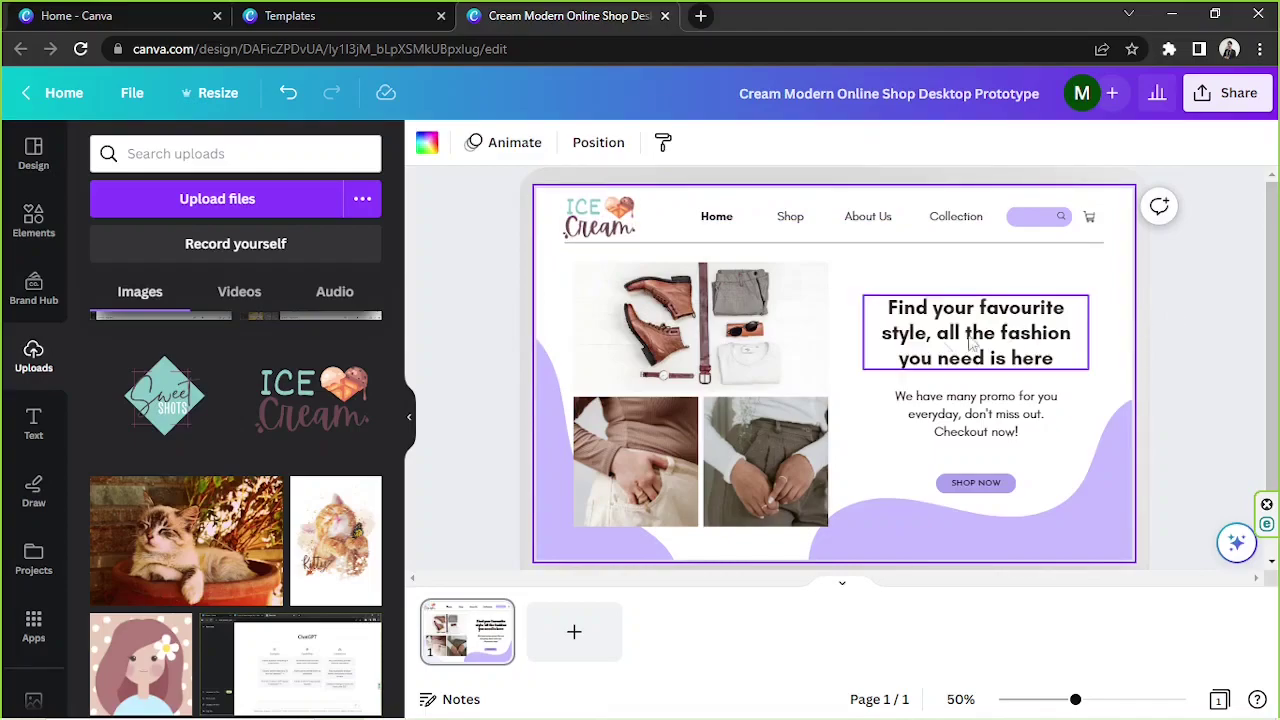
- Recolour the left wave with the ICE Cream logo's teal using the eyedropper
{"action": "left_click", "coordinate": [552, 437]}
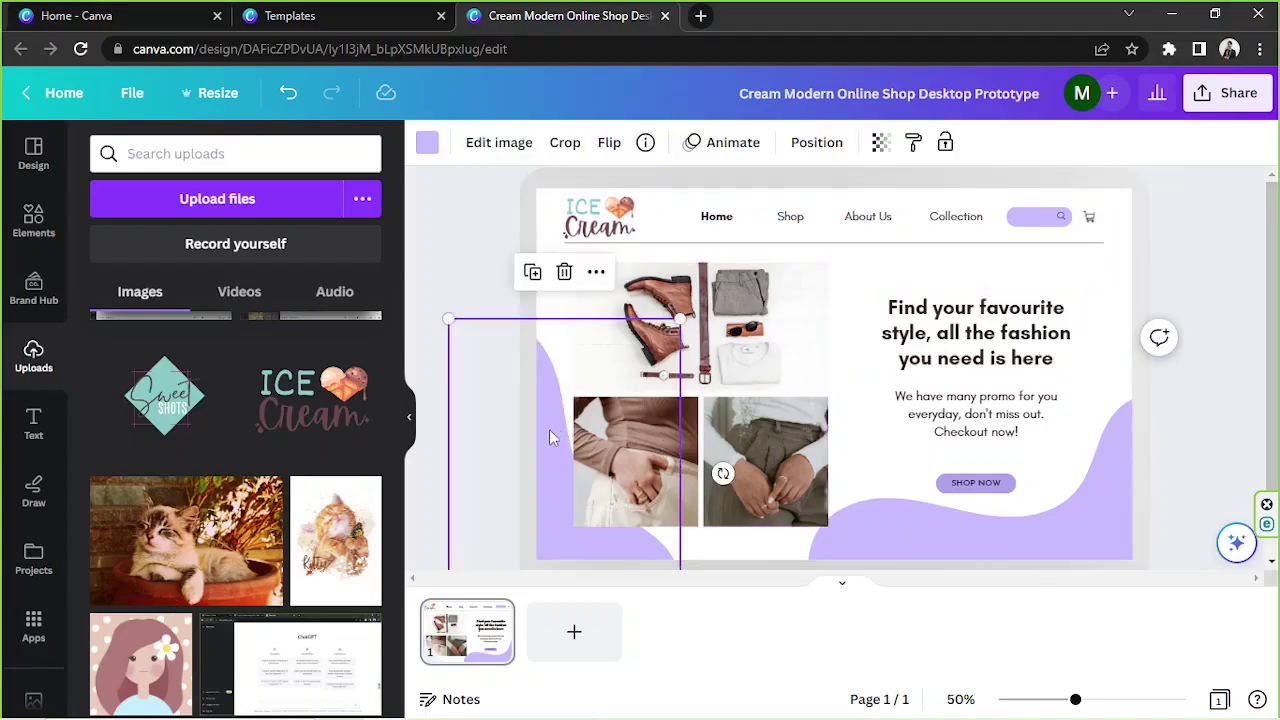
{"action": "left_click", "coordinate": [427, 142]}
{"action": "left_click", "coordinate": [109, 255]}
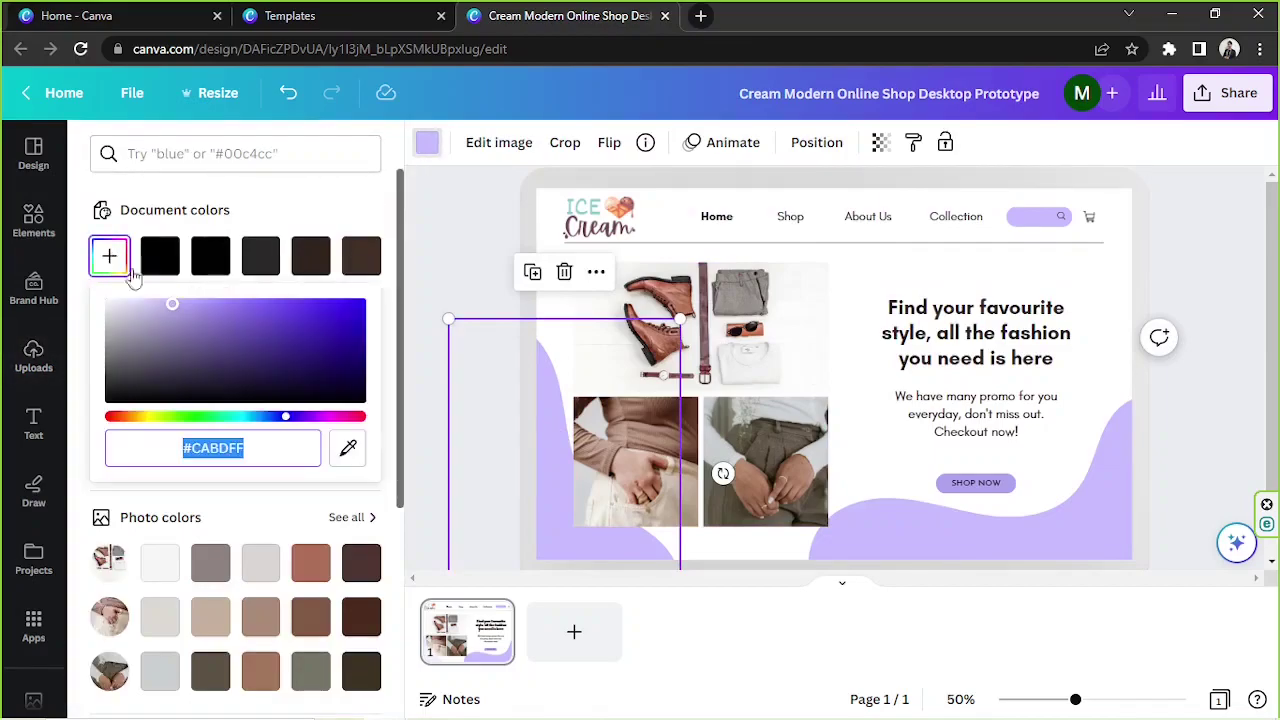
{"action": "left_click", "coordinate": [348, 448]}
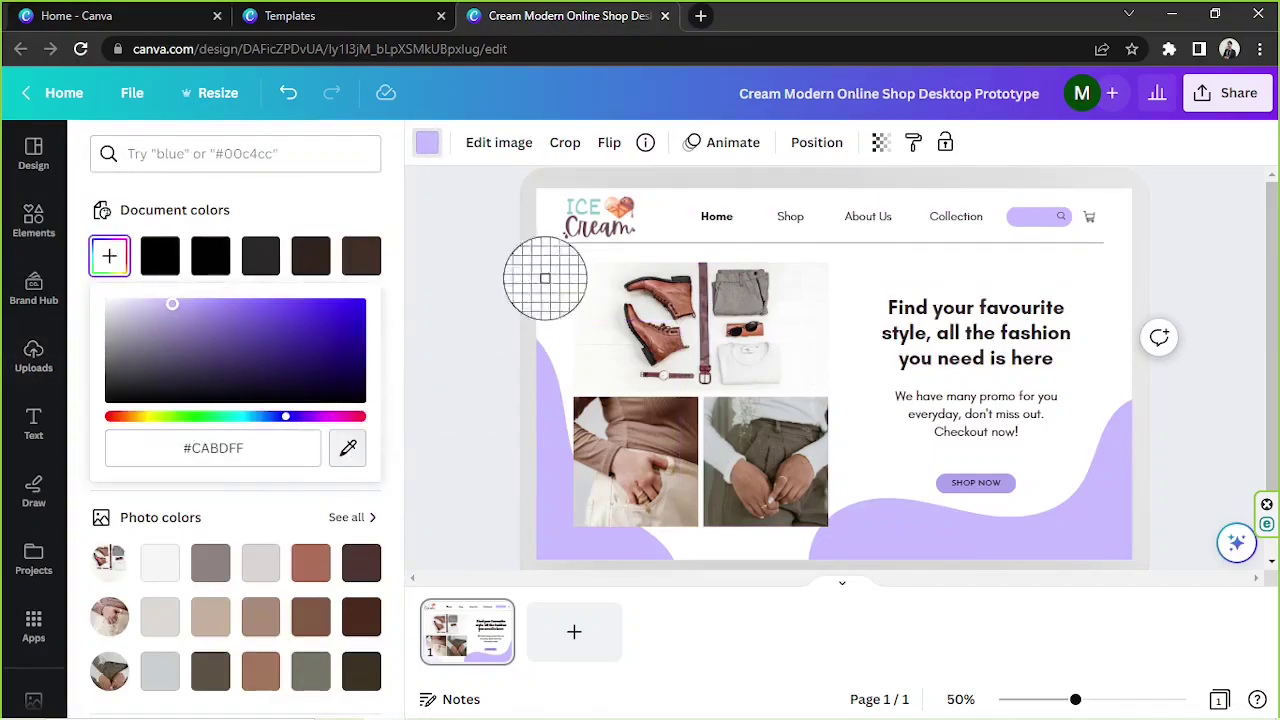
{"action": "left_click", "coordinate": [580, 209]}
- Copy the teal style onto the right wave, header search bar and SHOP NOW button
{"action": "right_click", "coordinate": [583, 388]}
{"action": "left_click", "coordinate": [650, 241]}
{"action": "left_click", "coordinate": [931, 543]}
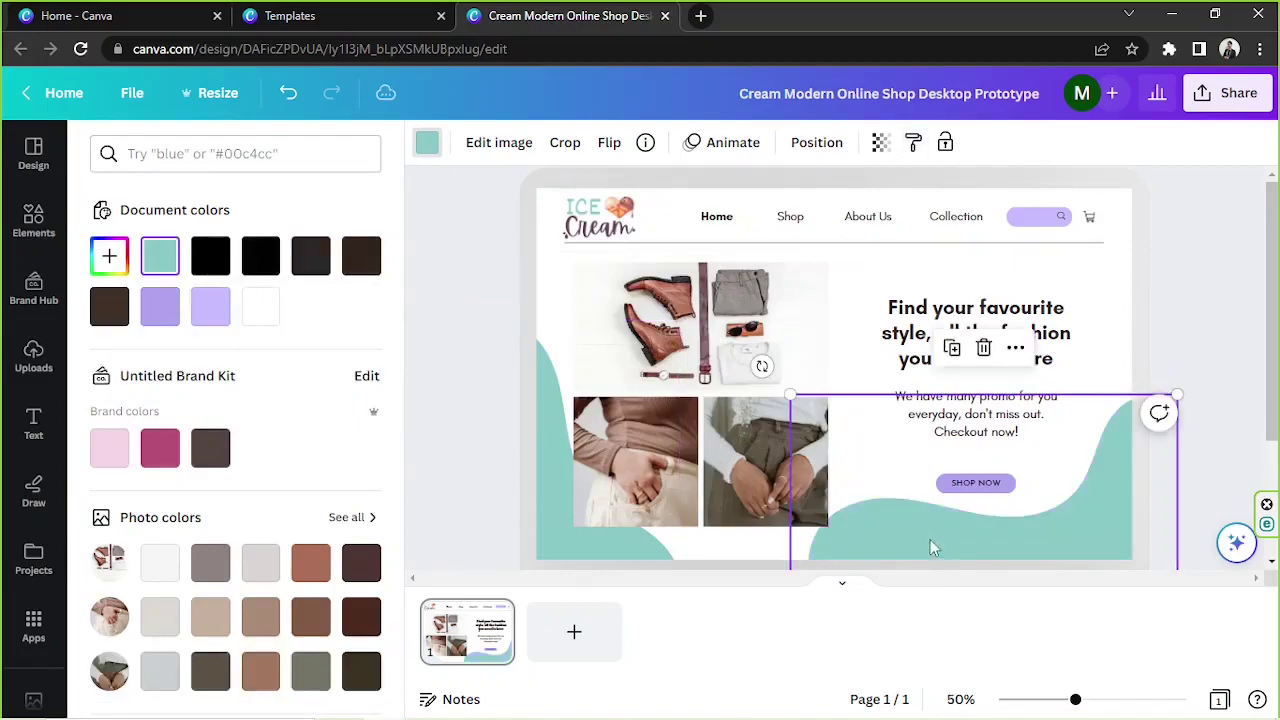
{"action": "right_click", "coordinate": [1002, 460]}
{"action": "left_click", "coordinate": [1057, 243]}
{"action": "left_click", "coordinate": [1038, 216]}
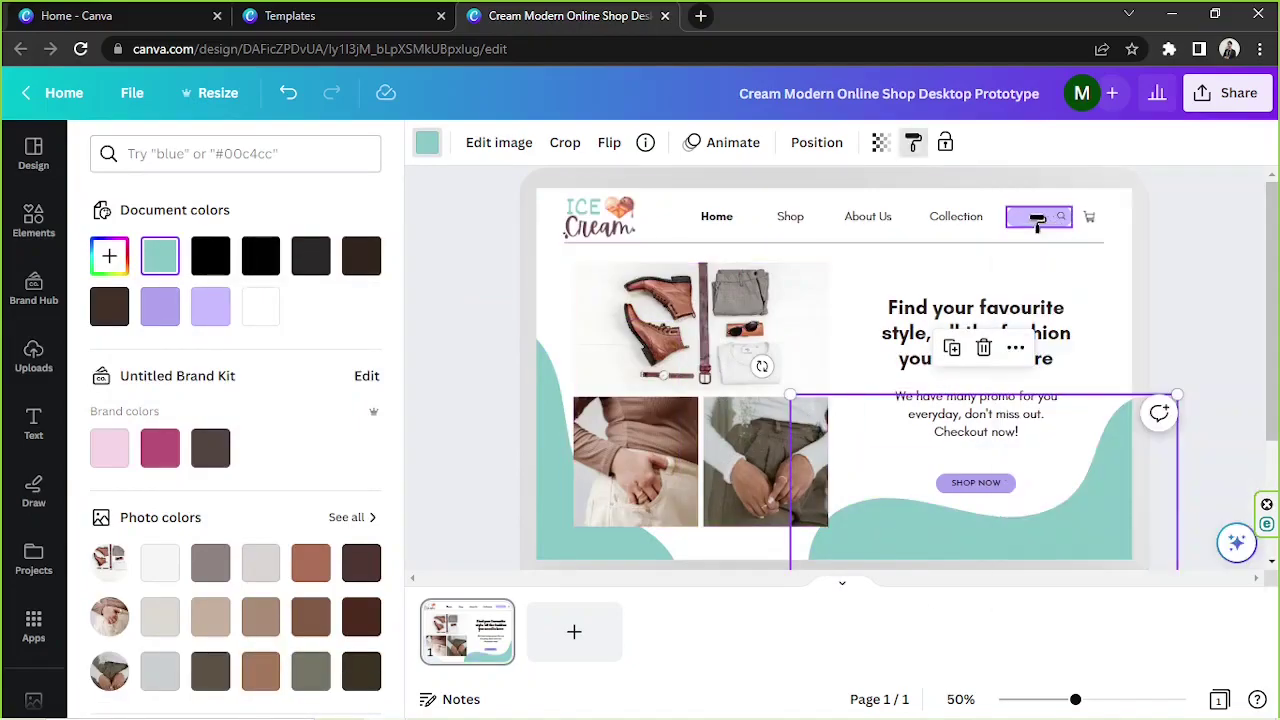
{"action": "left_click", "coordinate": [975, 483]}
- Reopen the button's colour options, dismiss the picker, and select the heading text box
{"action": "left_click", "coordinate": [519, 142]}
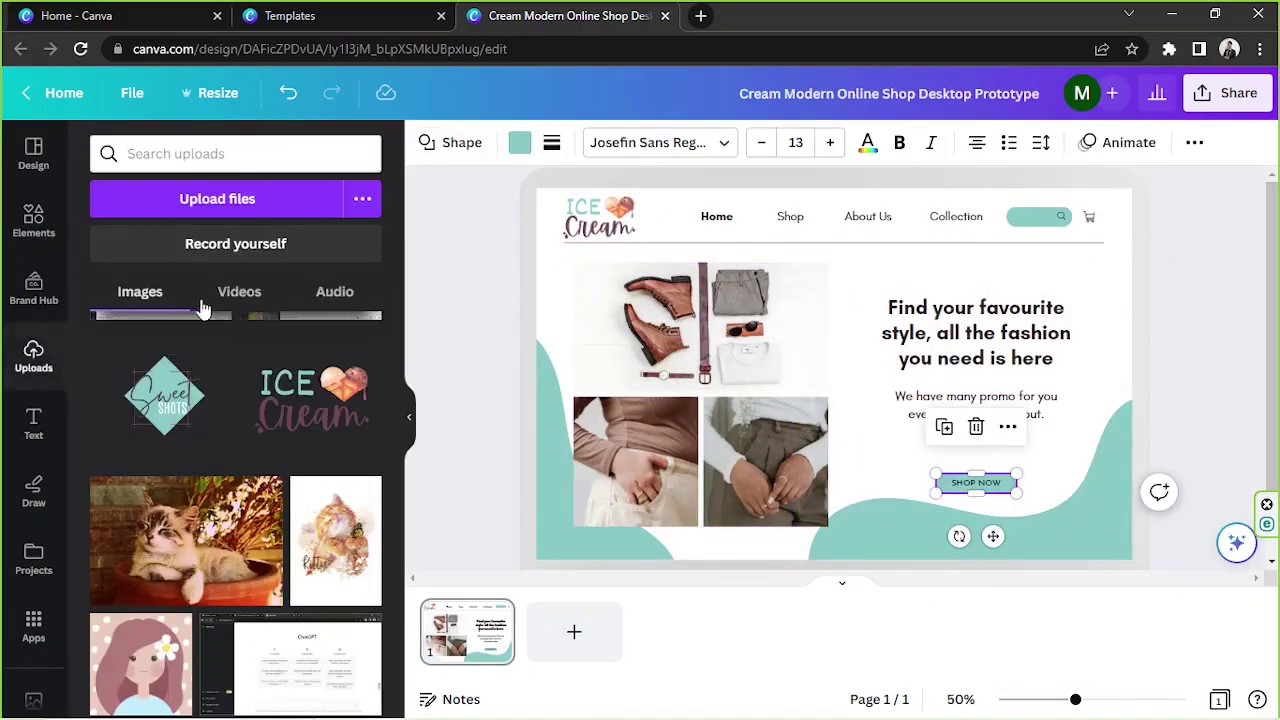
{"action": "left_click", "coordinate": [519, 142]}
{"action": "left_click", "coordinate": [109, 255]}
{"action": "left_click", "coordinate": [1195, 317]}
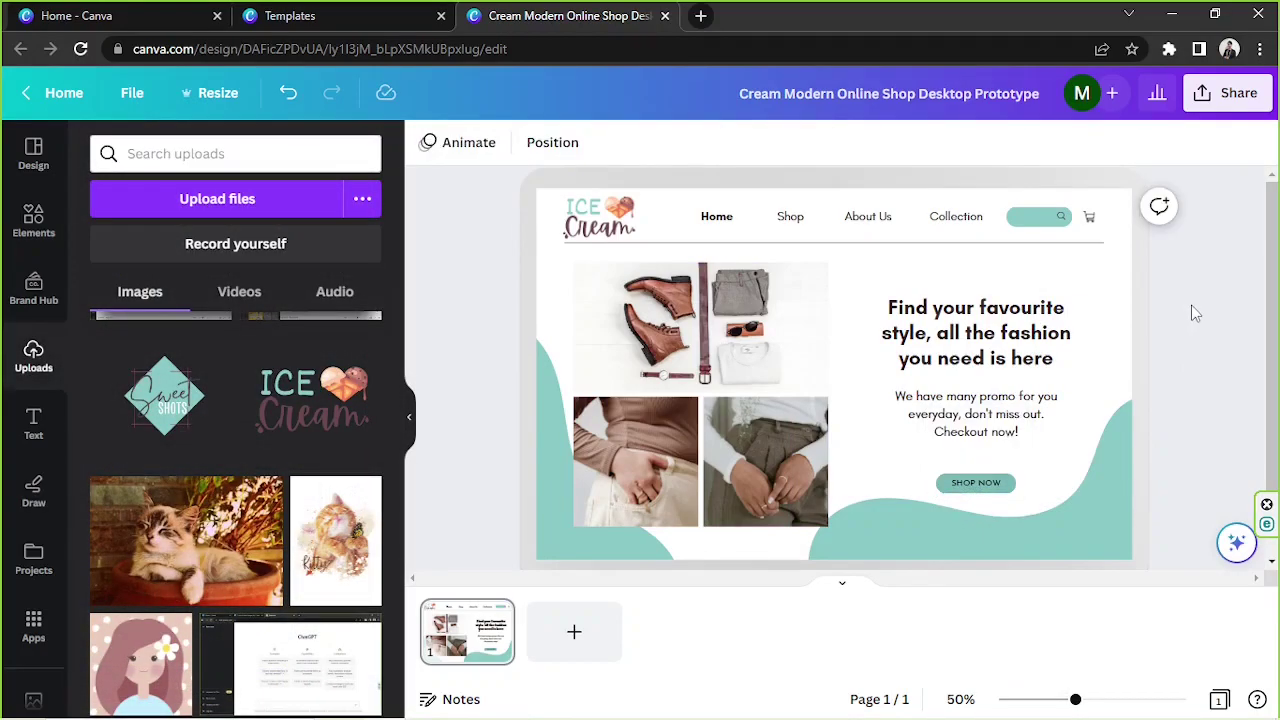
{"action": "left_click", "coordinate": [973, 344]}
- Rewrite the headline as 'The Best Ice Cream You'll Ever Have In Your Life!'
{"action": "double_click", "coordinate": [975, 345]}
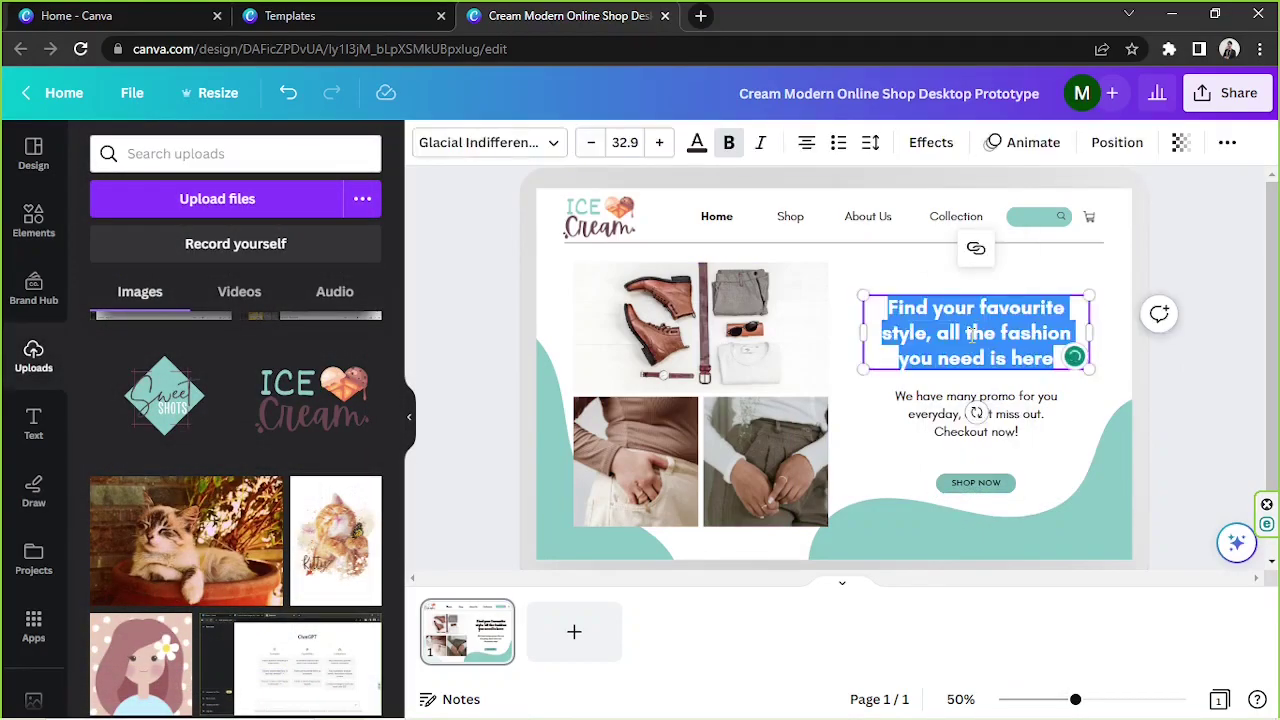
{"action": "type", "text": "The Best "}
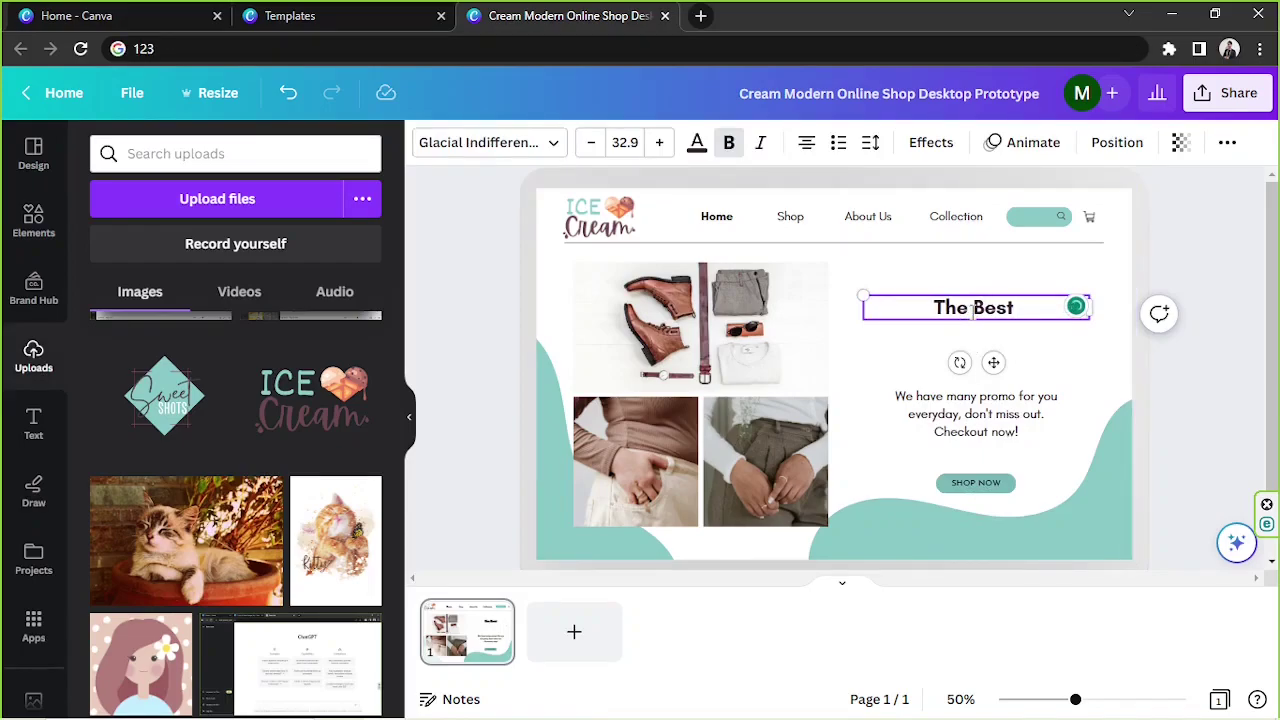
{"action": "type", "text": "Ice Cream"}
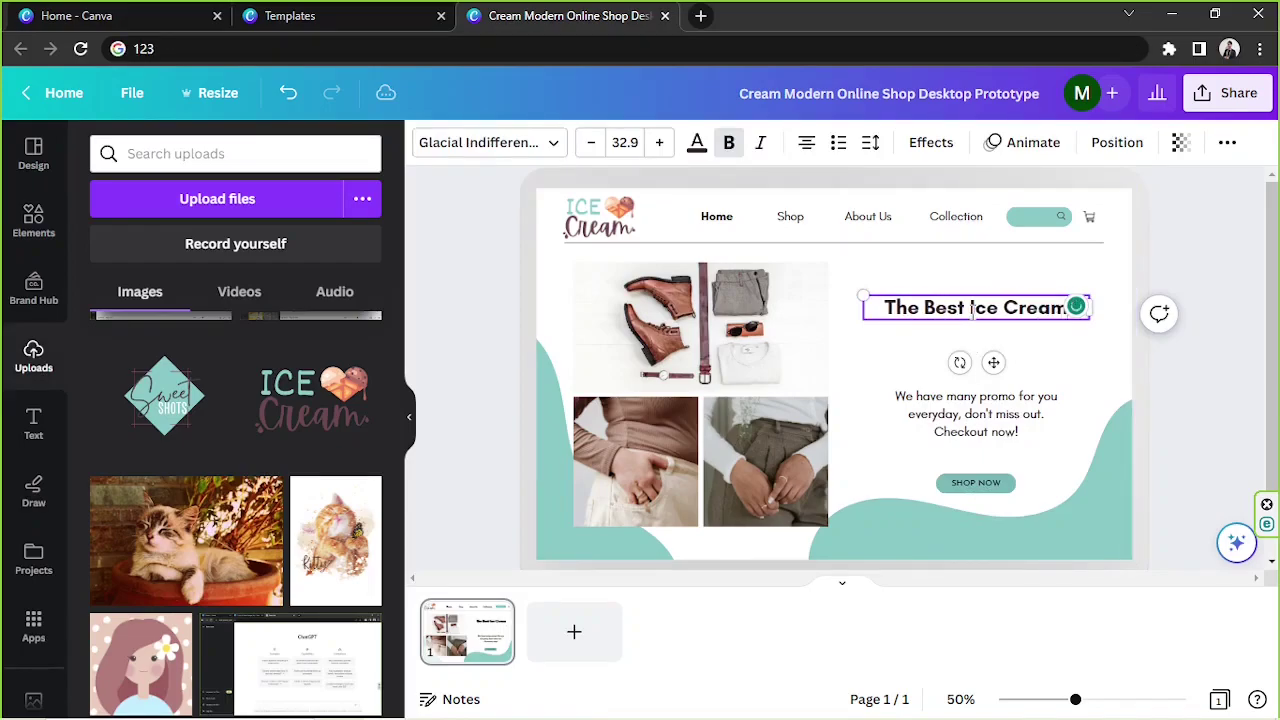
{"action": "type", "text": " You'll"}
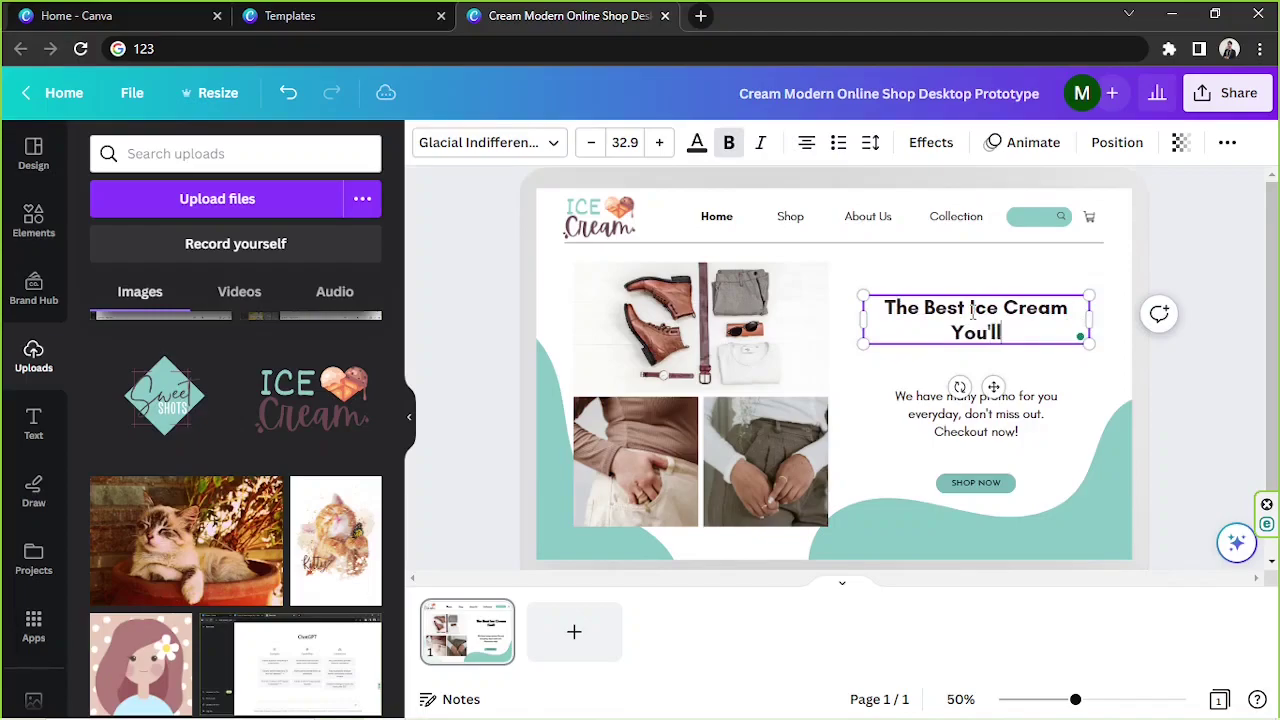
{"action": "type", "text": " Ve"}
{"action": "key", "text": "BackSpace"}
{"action": "key", "text": "BackSpace"}
{"action": "type", "text": "Ever"}
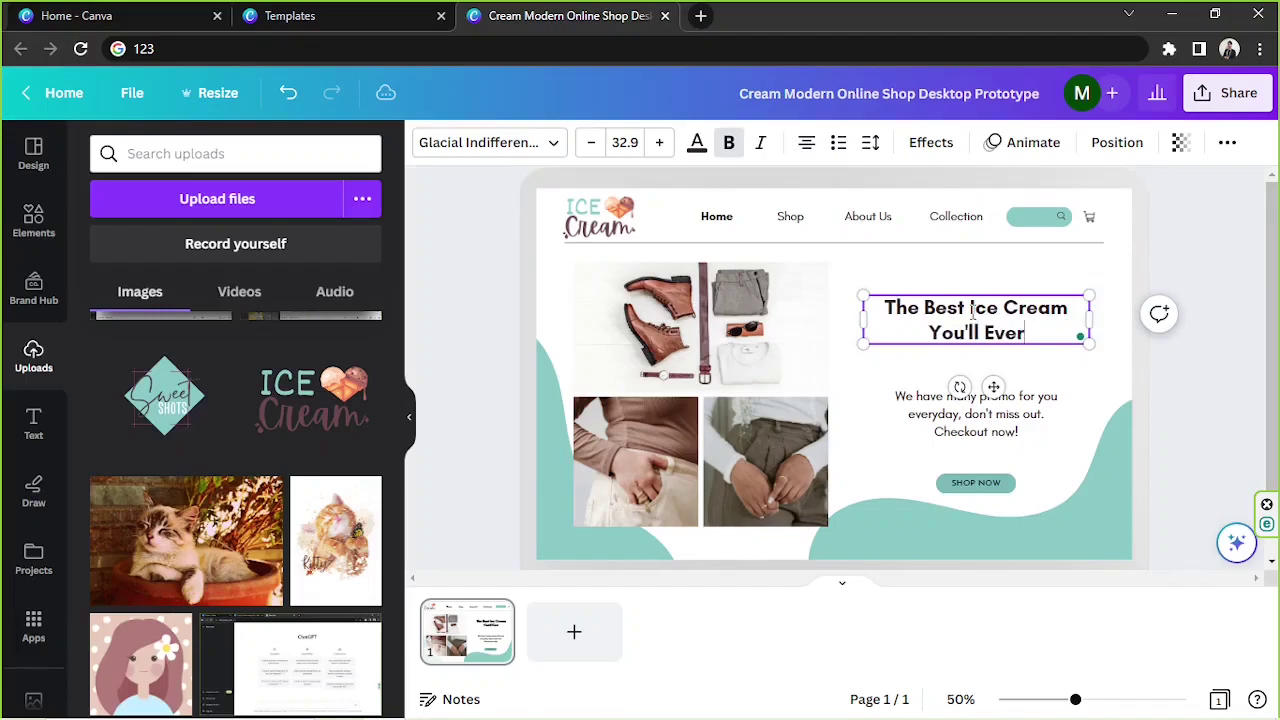
{"action": "type", "text": " Have In Y"}
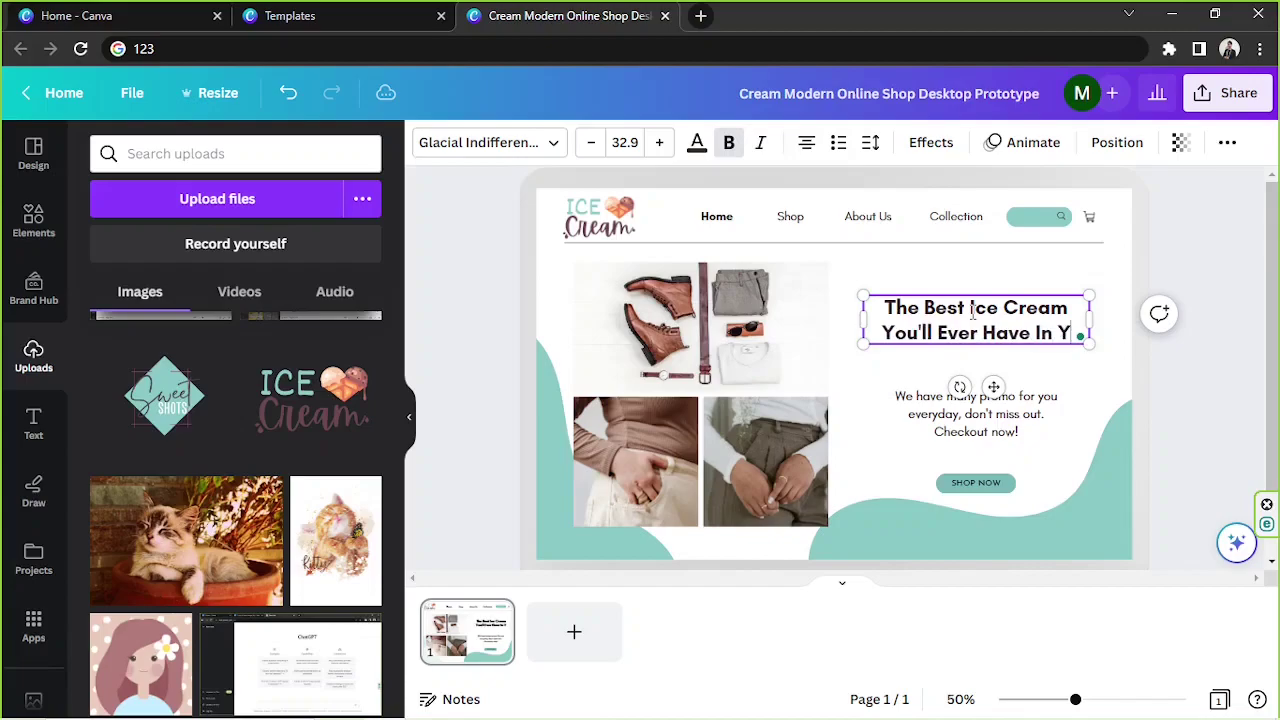
{"action": "type", "text": "our Life!"}
{"action": "left_click", "coordinate": [975, 415]}
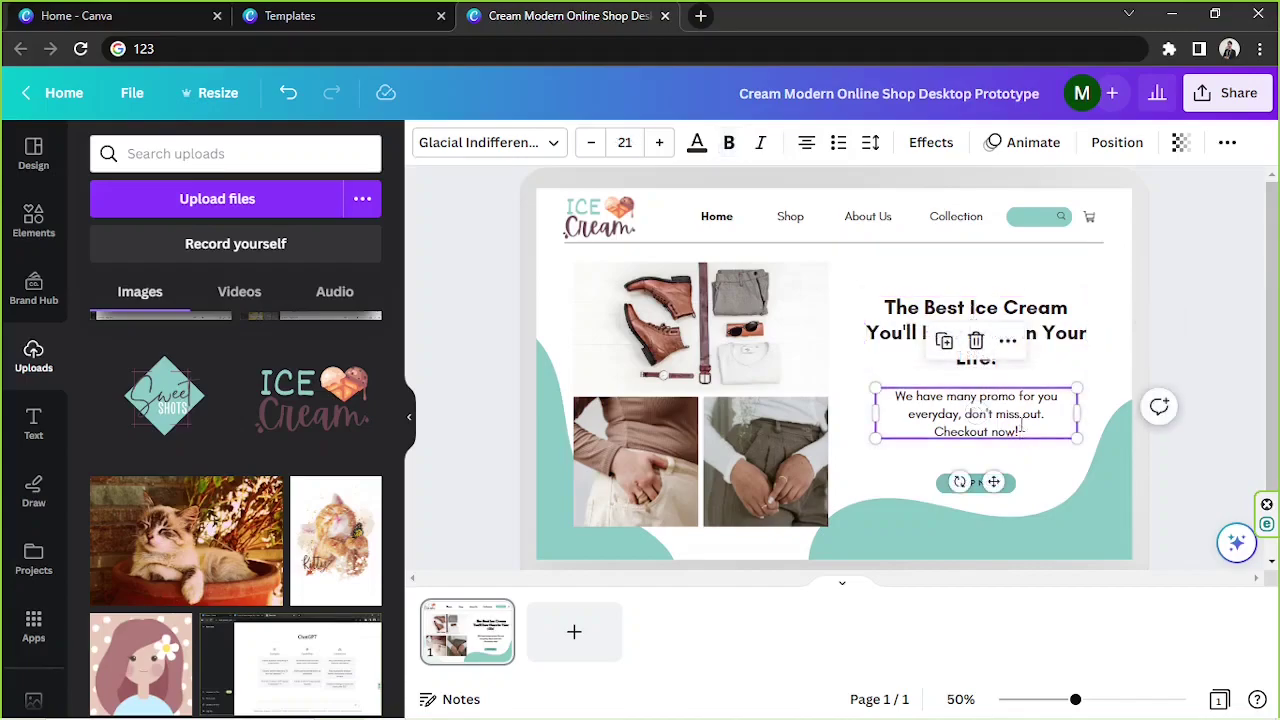
- Replace 'Checkout' with 'Order' in the promo body text
{"action": "left_click", "coordinate": [975, 418]}
{"action": "double_click", "coordinate": [975, 428]}
{"action": "type", "text": "Order"}
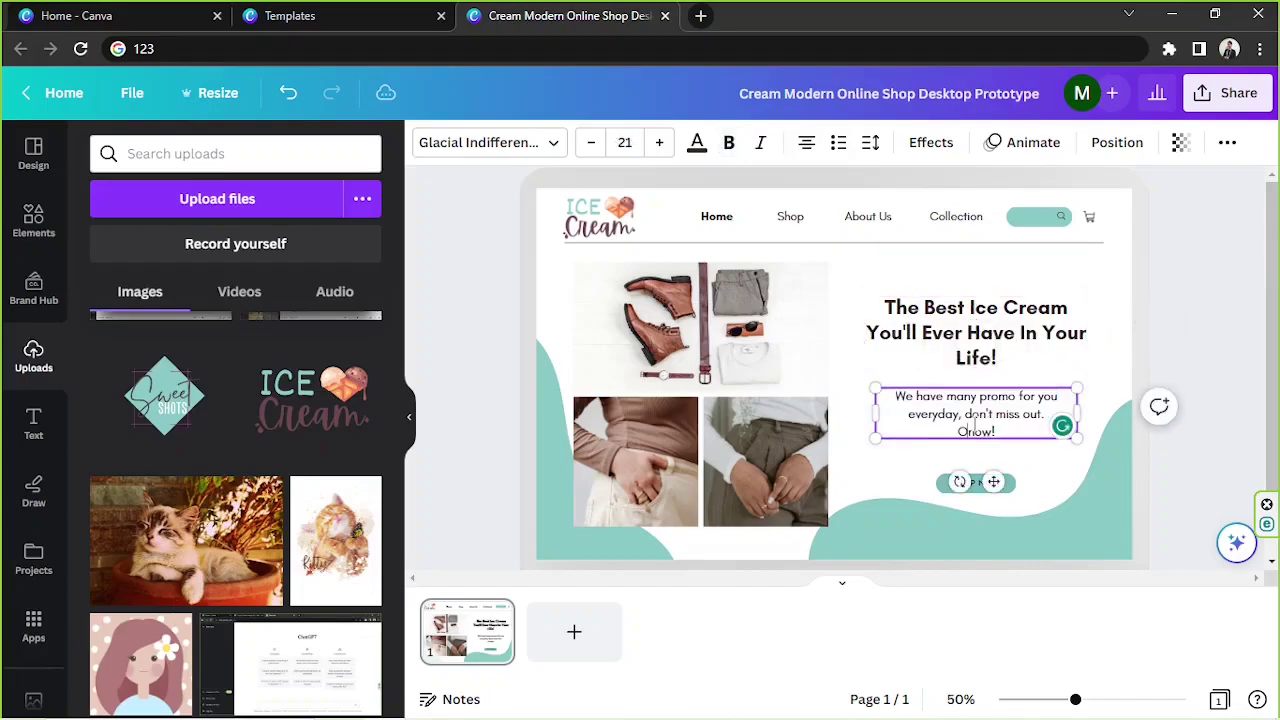
{"action": "left_click", "coordinate": [1060, 456]}
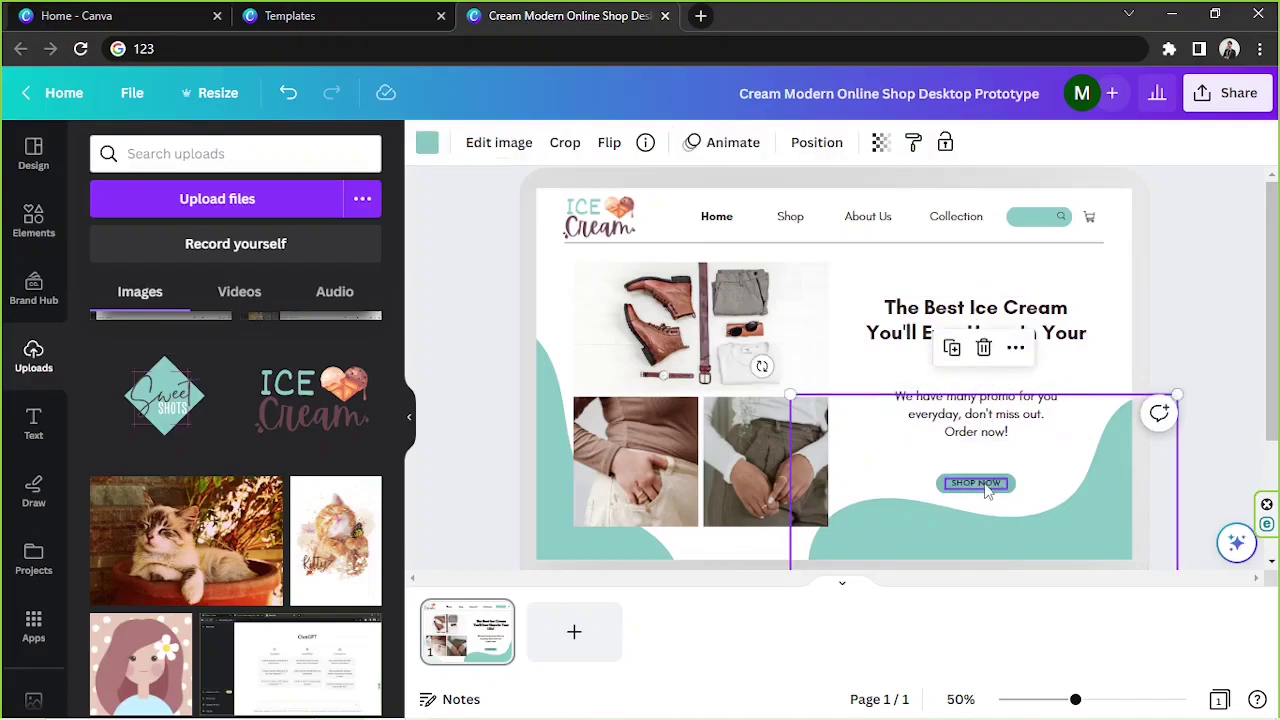
- Change the SHOP NOW button label to ORDER NOW
{"action": "left_click", "coordinate": [975, 482]}
{"action": "left_click", "coordinate": [985, 483]}
{"action": "left_click", "coordinate": [985, 483]}
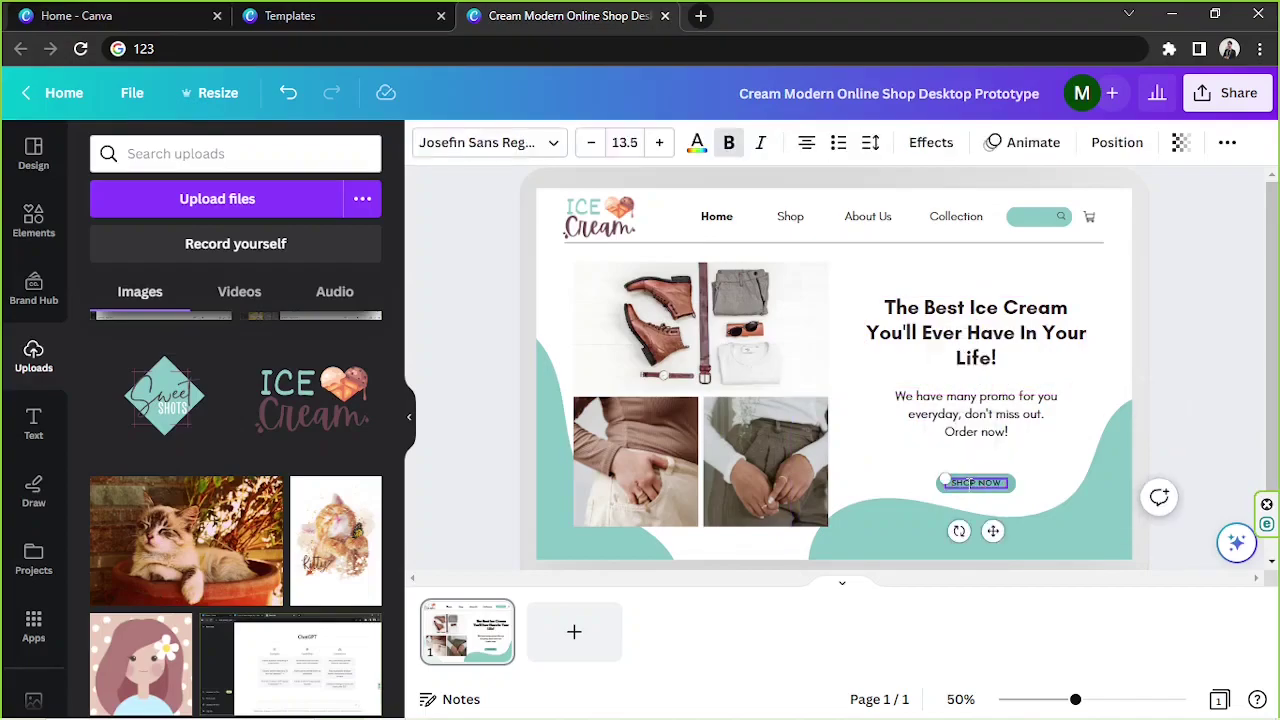
{"action": "double_click", "coordinate": [969, 483]}
{"action": "type", "text": "ORDER"}
{"action": "left_click", "coordinate": [1178, 302]}
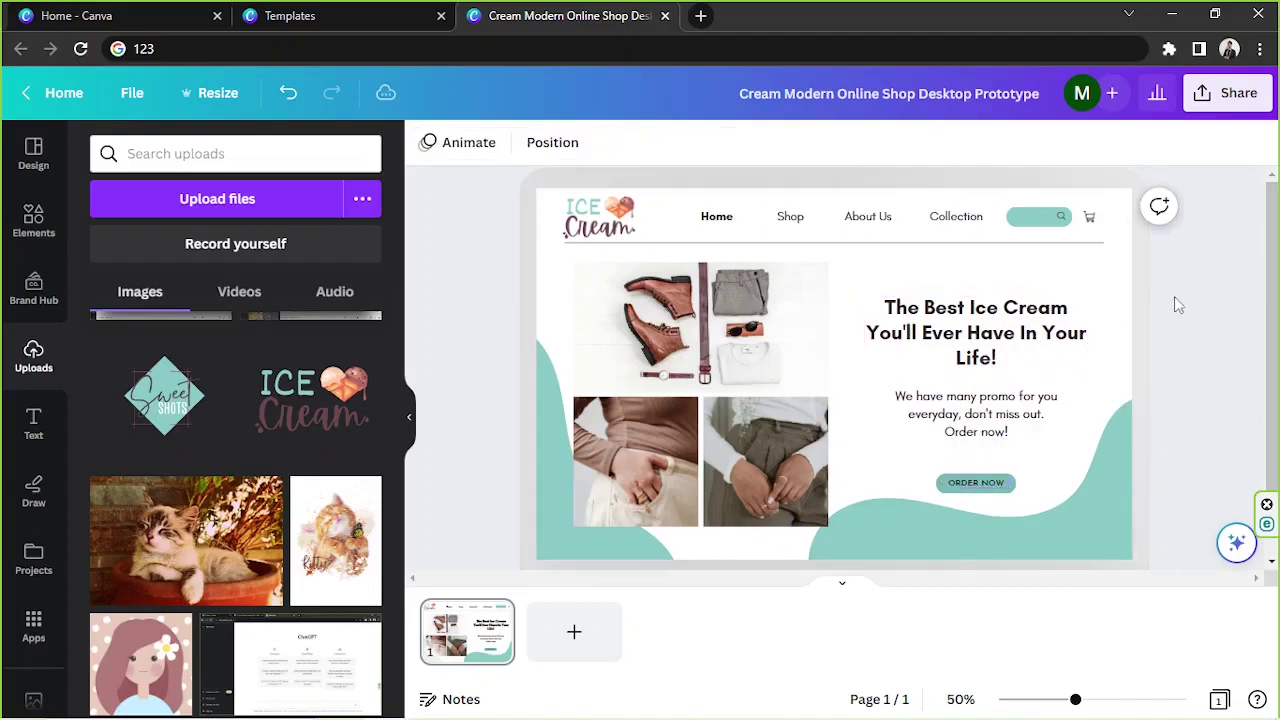
- Rename the Shop navigation link to 'Branches'
{"action": "left_click", "coordinate": [790, 218]}
{"action": "double_click", "coordinate": [790, 216]}
{"action": "type", "text": "Branc"}
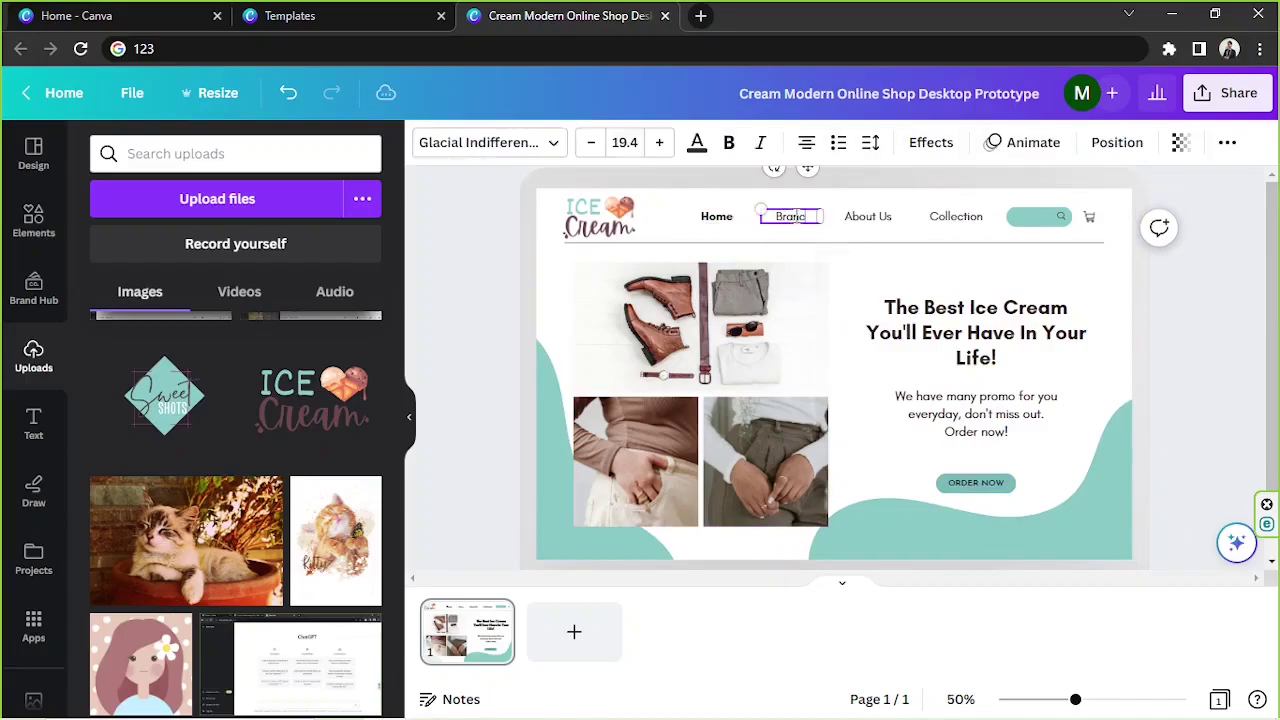
{"action": "type", "text": "hes"}
- Delete the Collection nav item and shift Home, Branches and About Us to the right
{"action": "left_click", "coordinate": [866, 218]}
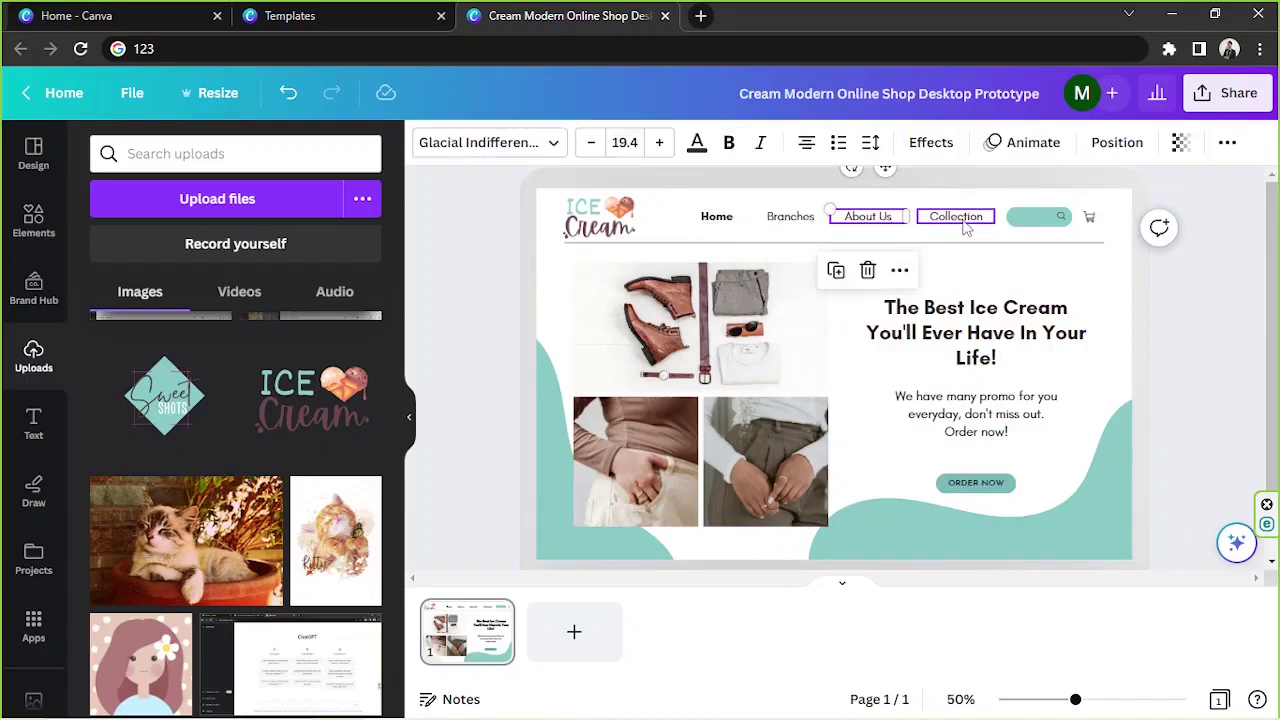
{"action": "left_click", "coordinate": [955, 218]}
{"action": "double_click", "coordinate": [960, 218]}
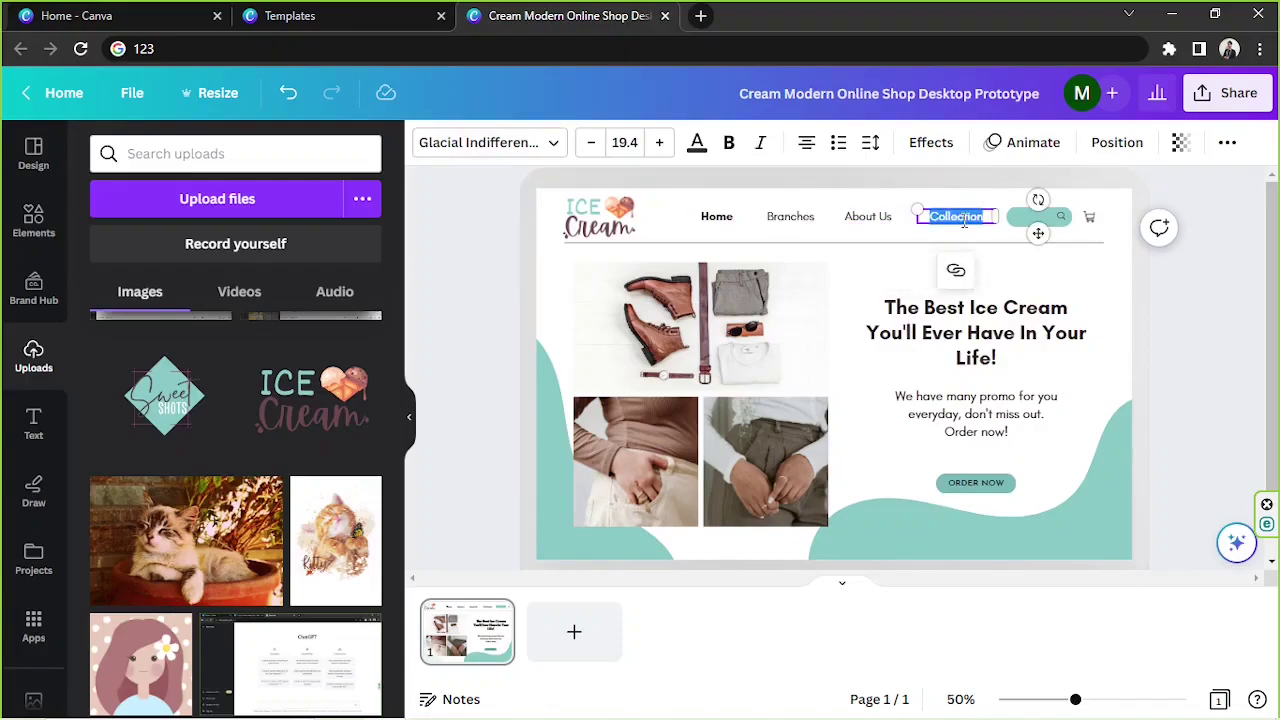
{"action": "left_click", "coordinate": [1238, 298]}
{"action": "left_click", "coordinate": [958, 217]}
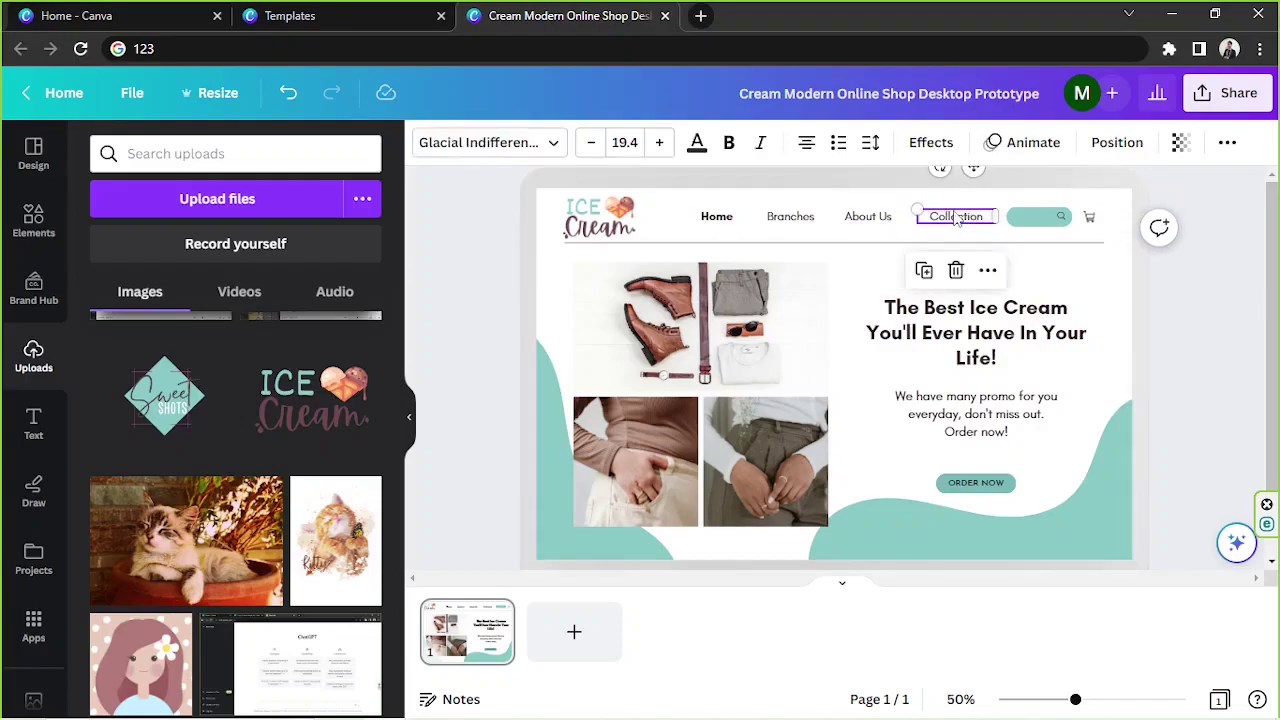
{"action": "left_click", "coordinate": [957, 271]}
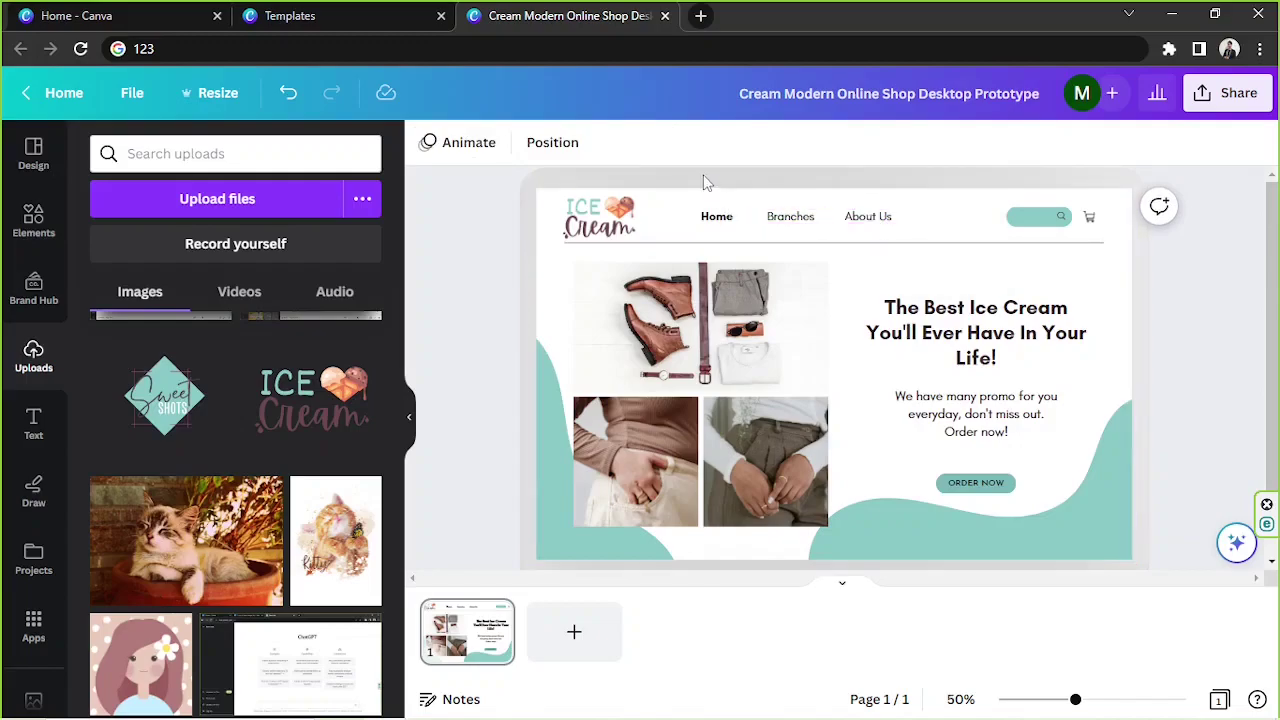
{"action": "left_click_drag", "start_coordinate": [703, 176], "coordinate": [928, 217]}
{"action": "left_click", "coordinate": [1215, 326]}
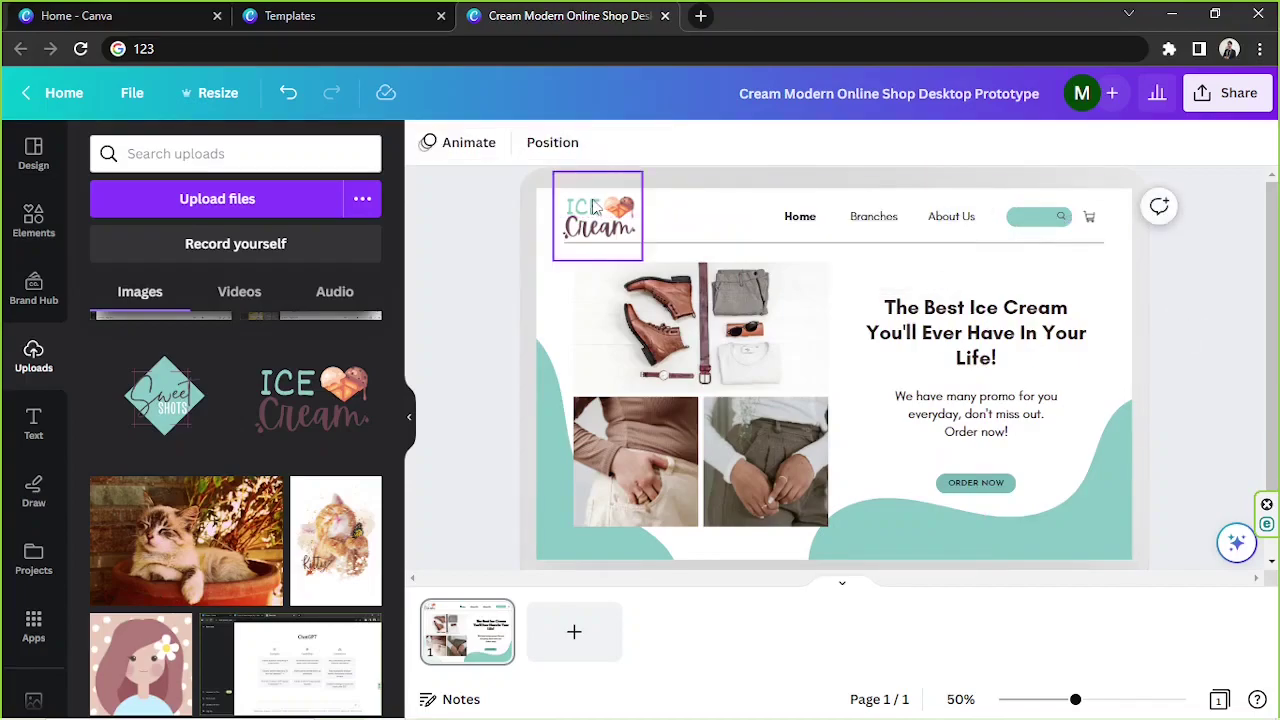
- Shrink the ICE Cream logo to about 152×152 by its corner handle
{"action": "left_click", "coordinate": [618, 248]}
{"action": "left_click_drag", "start_coordinate": [642, 260], "coordinate": [596, 216]}
{"action": "left_click", "coordinate": [1192, 334]}
- Delete the clothing photo collage from the left side of the hero section
{"action": "key", "text": "Escape"}
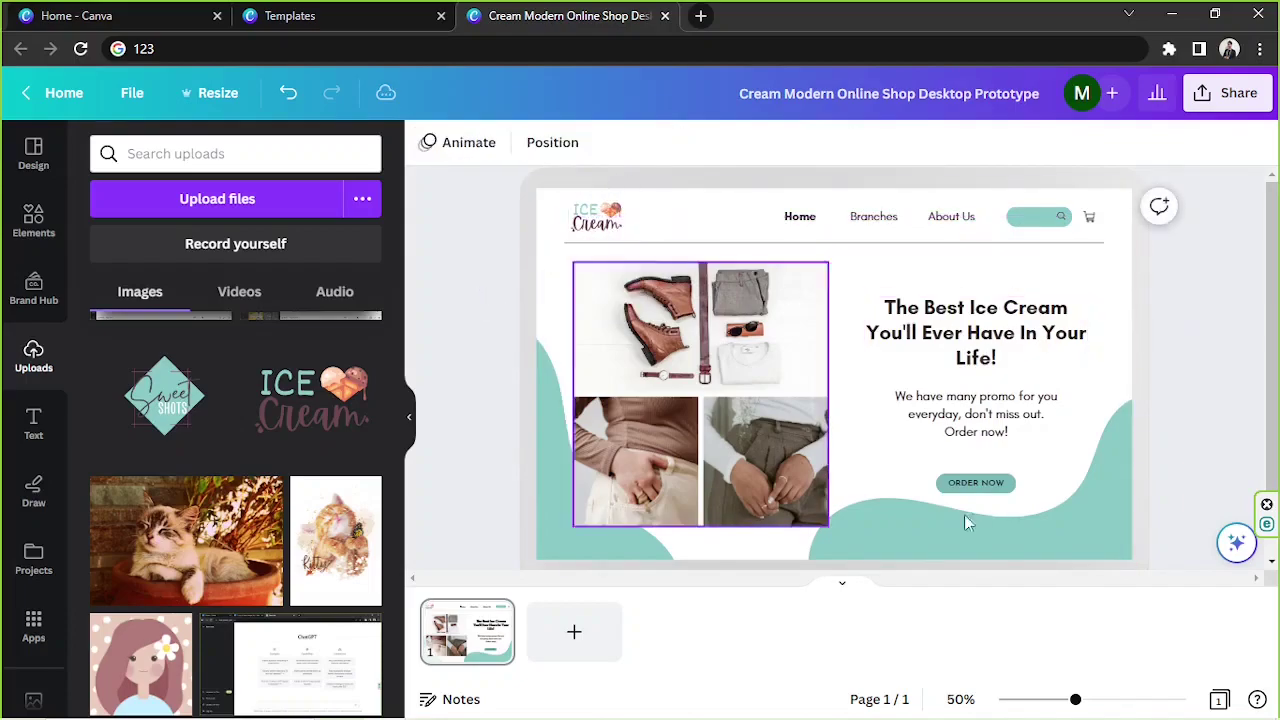
{"action": "left_click", "coordinate": [1090, 516]}
{"action": "left_click", "coordinate": [710, 393]}
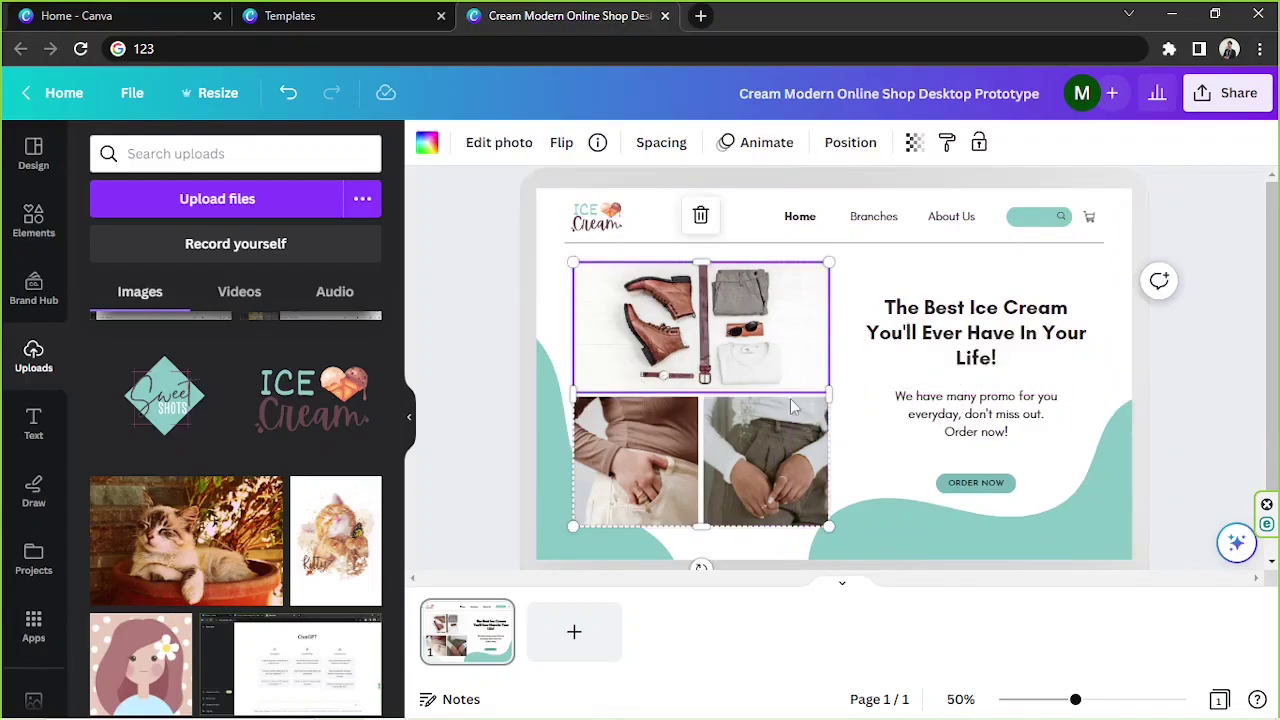
{"action": "mouse_move", "coordinate": [678, 340]}
{"action": "left_mouse_down"}
{"action": "mouse_move", "coordinate": [739, 383]}
{"action": "mouse_move", "coordinate": [713, 334]}
{"action": "mouse_move", "coordinate": [670, 333]}
{"action": "left_mouse_up"}
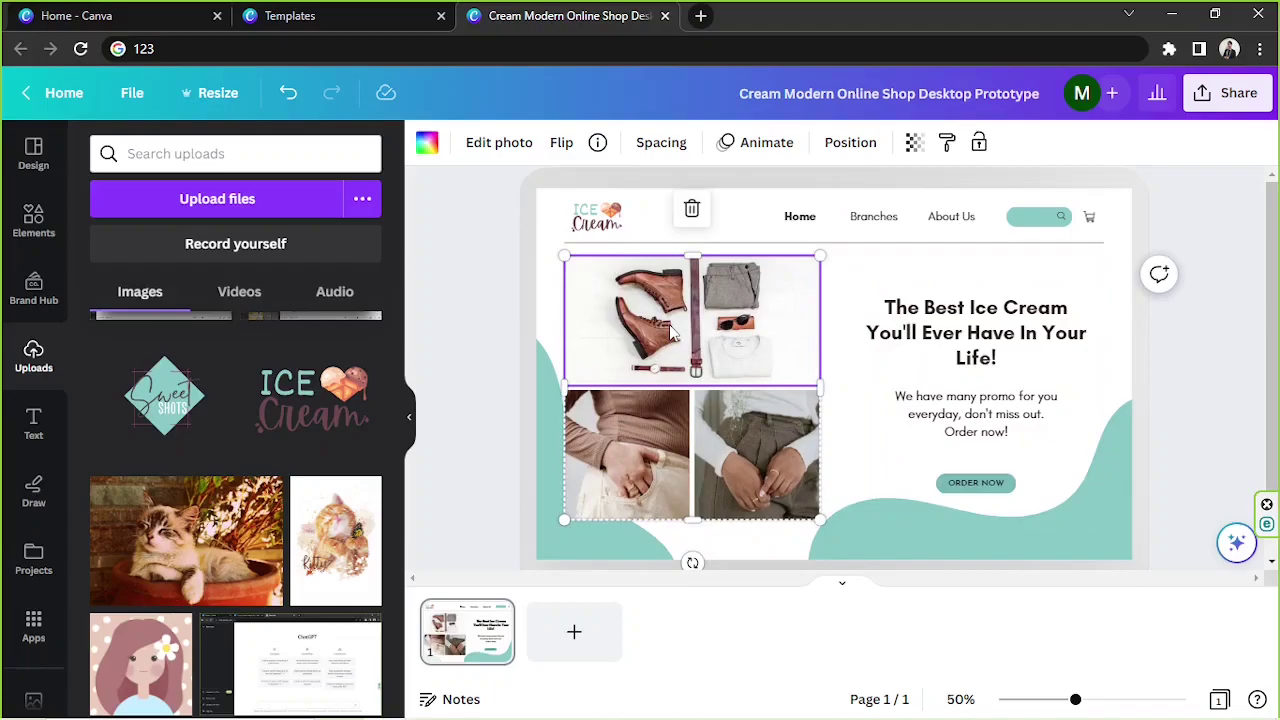
{"action": "key", "text": "Delete"}
{"action": "key", "text": "Delete"}
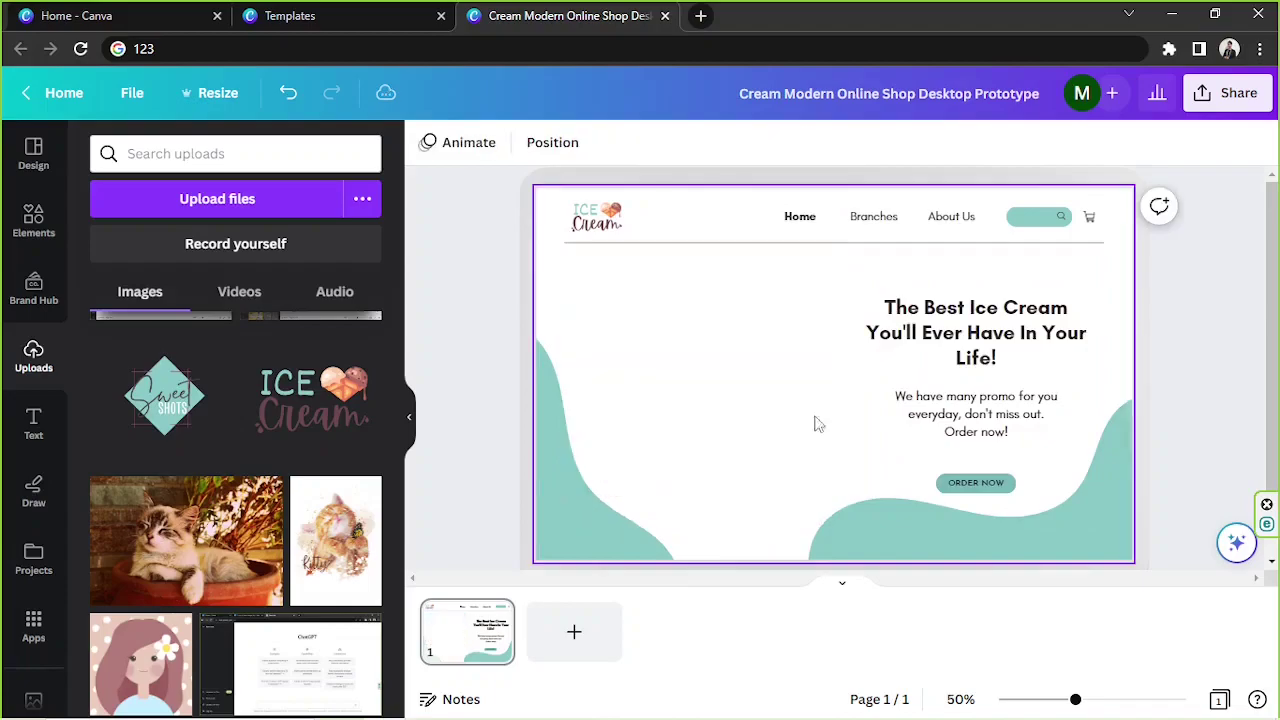
{"action": "left_click", "coordinate": [681, 369]}
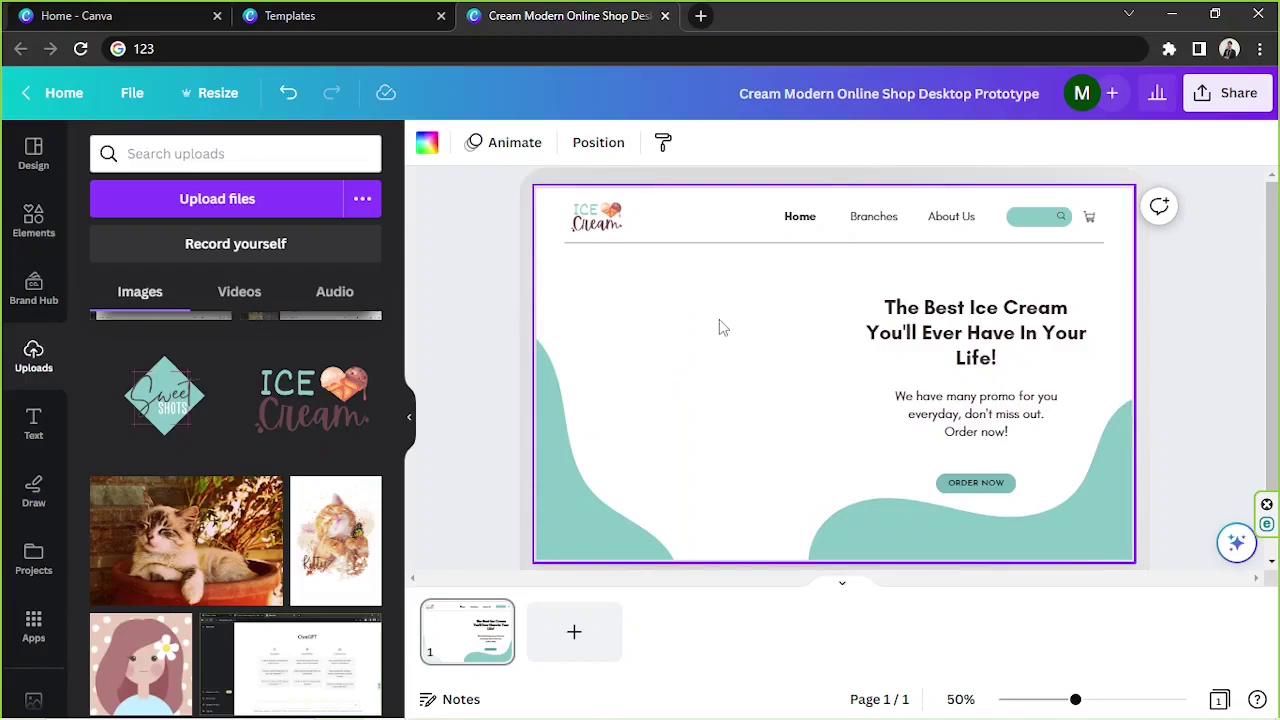
{"action": "scroll", "coordinate": [340, 416], "scroll_direction": "down", "scroll_amount": 5}
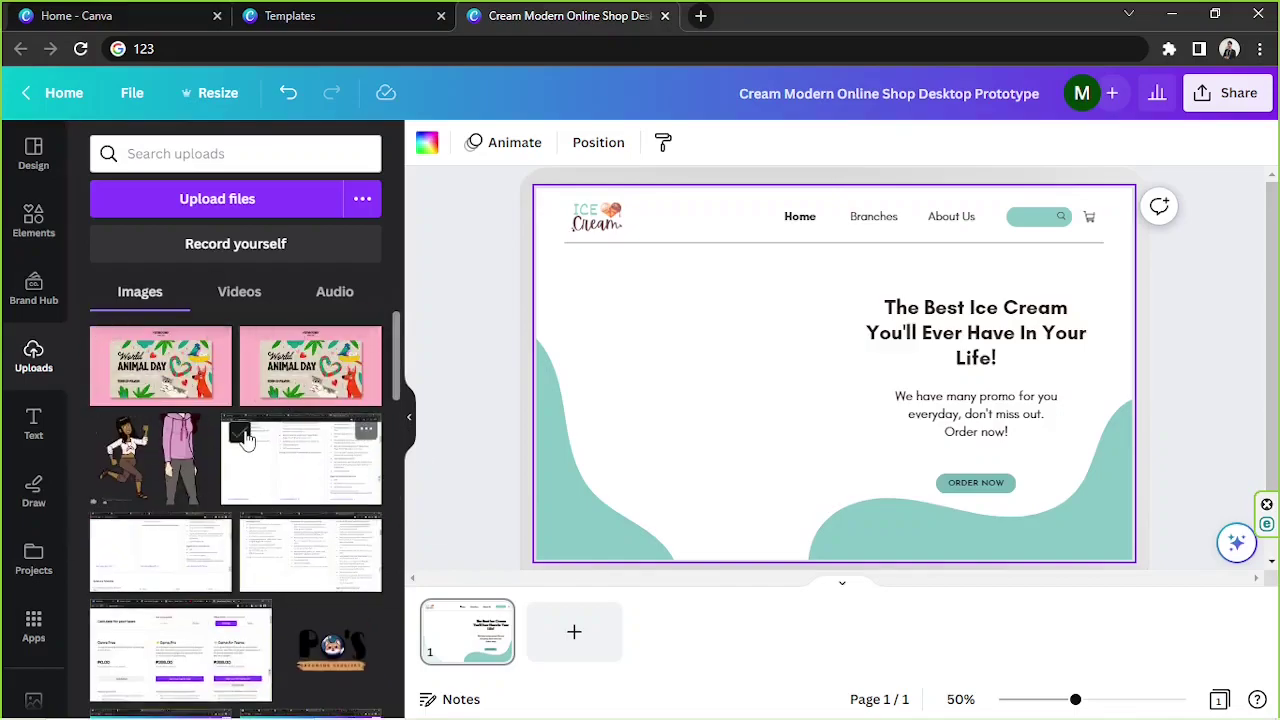
{"action": "scroll", "coordinate": [37, 332], "scroll_direction": "down", "scroll_amount": 3}
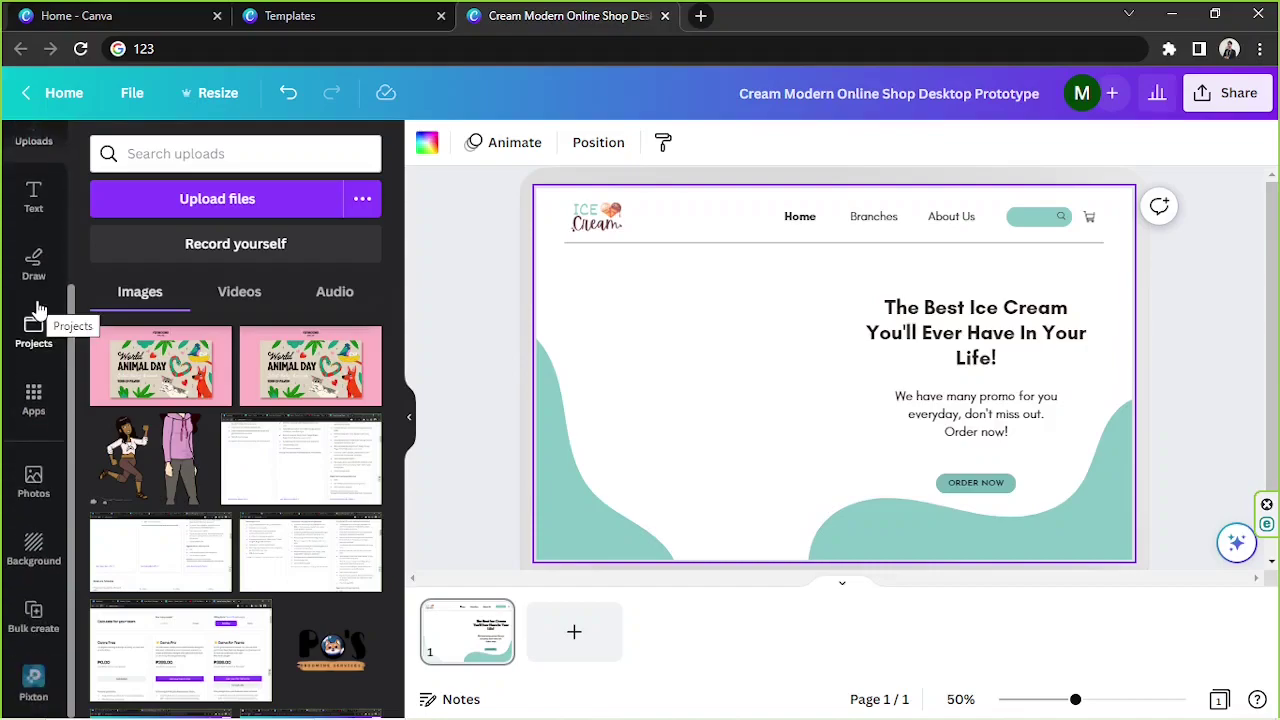
{"action": "scroll", "coordinate": [37, 310], "scroll_direction": "up", "scroll_amount": 3}
- Search Elements for 'ice cream' and filter the results to Photos
{"action": "left_click", "coordinate": [33, 226]}
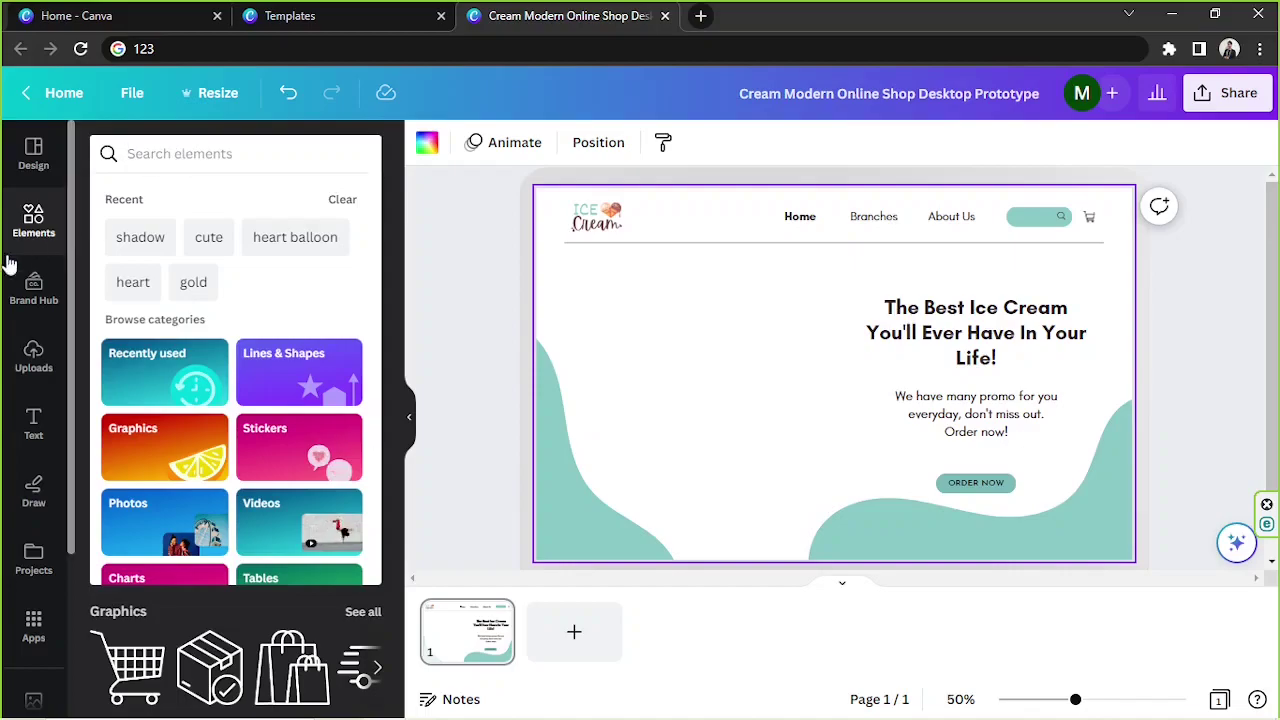
{"action": "left_click", "coordinate": [24, 228]}
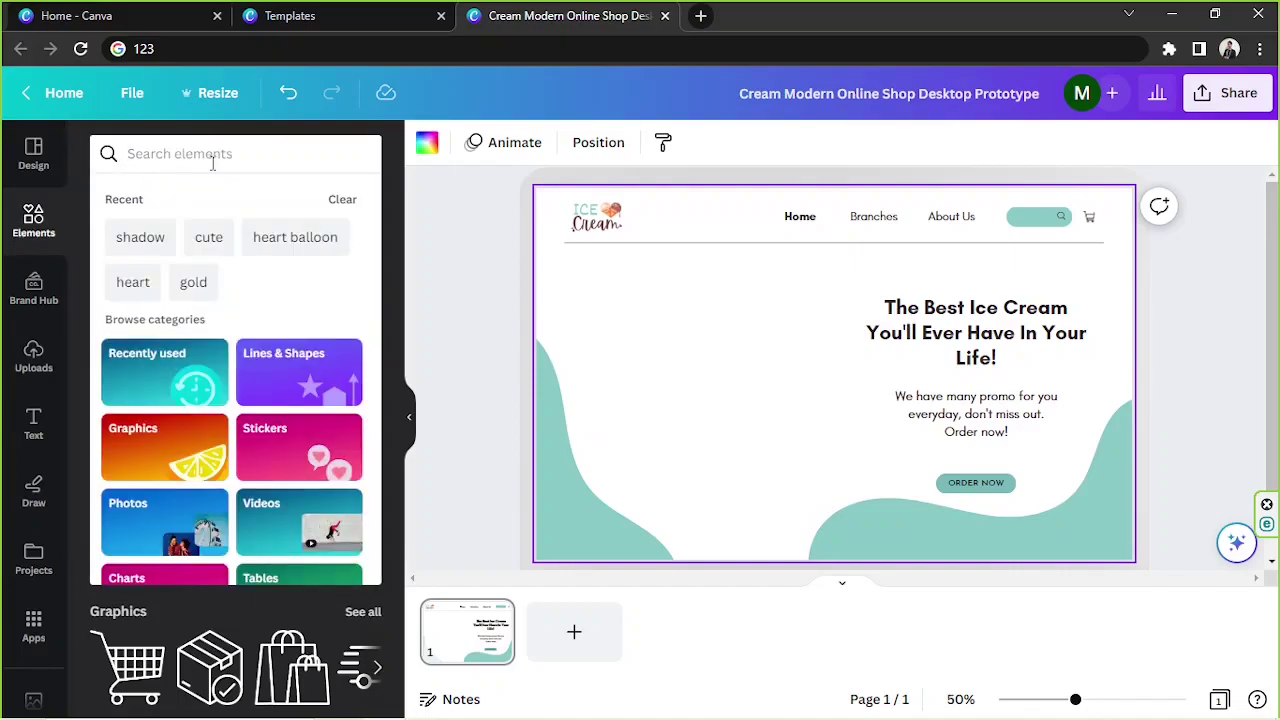
{"action": "type", "text": "ice cream"}
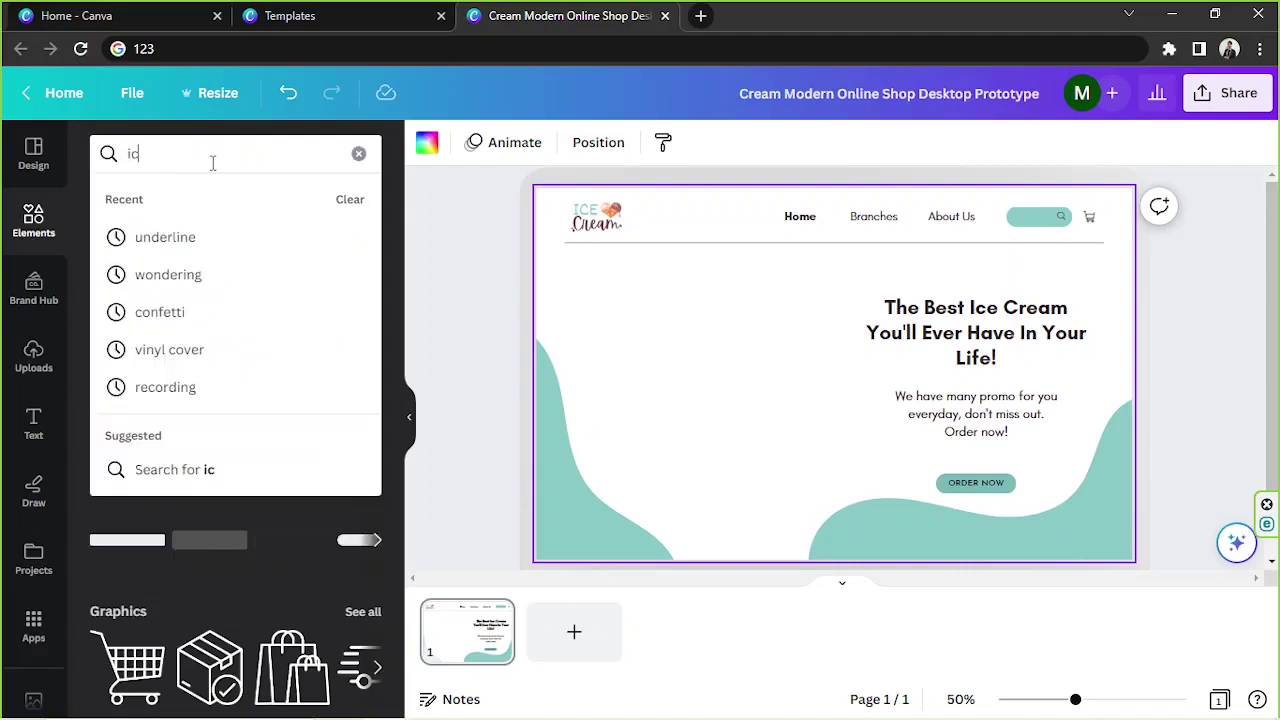
{"action": "key", "text": "Return"}
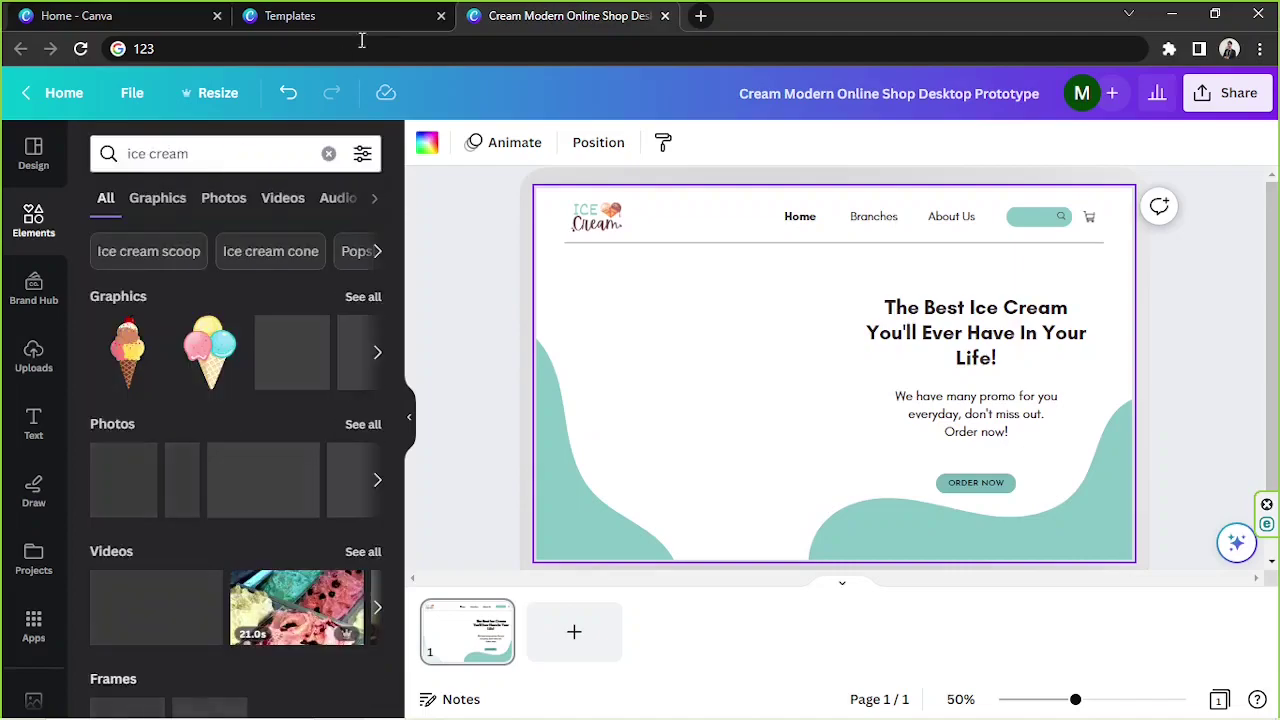
{"action": "left_click", "coordinate": [241, 214]}
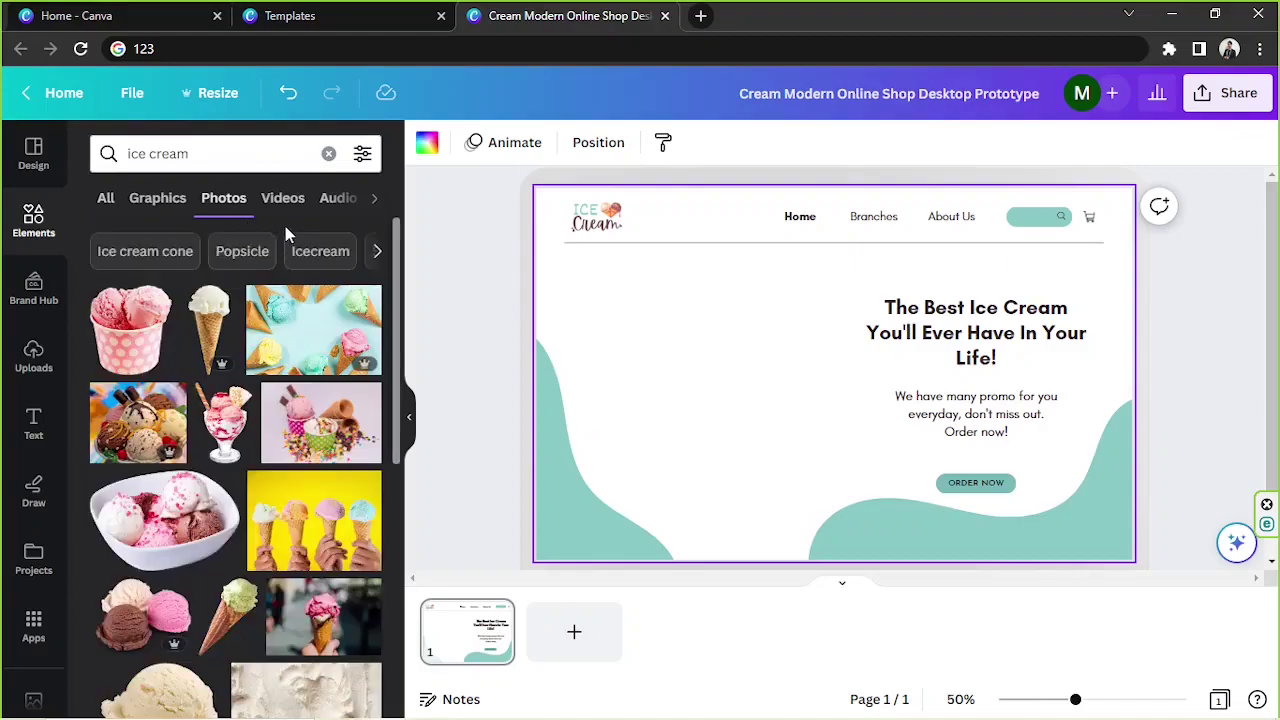
{"action": "scroll", "coordinate": [170, 545], "scroll_direction": "down", "scroll_amount": 3}
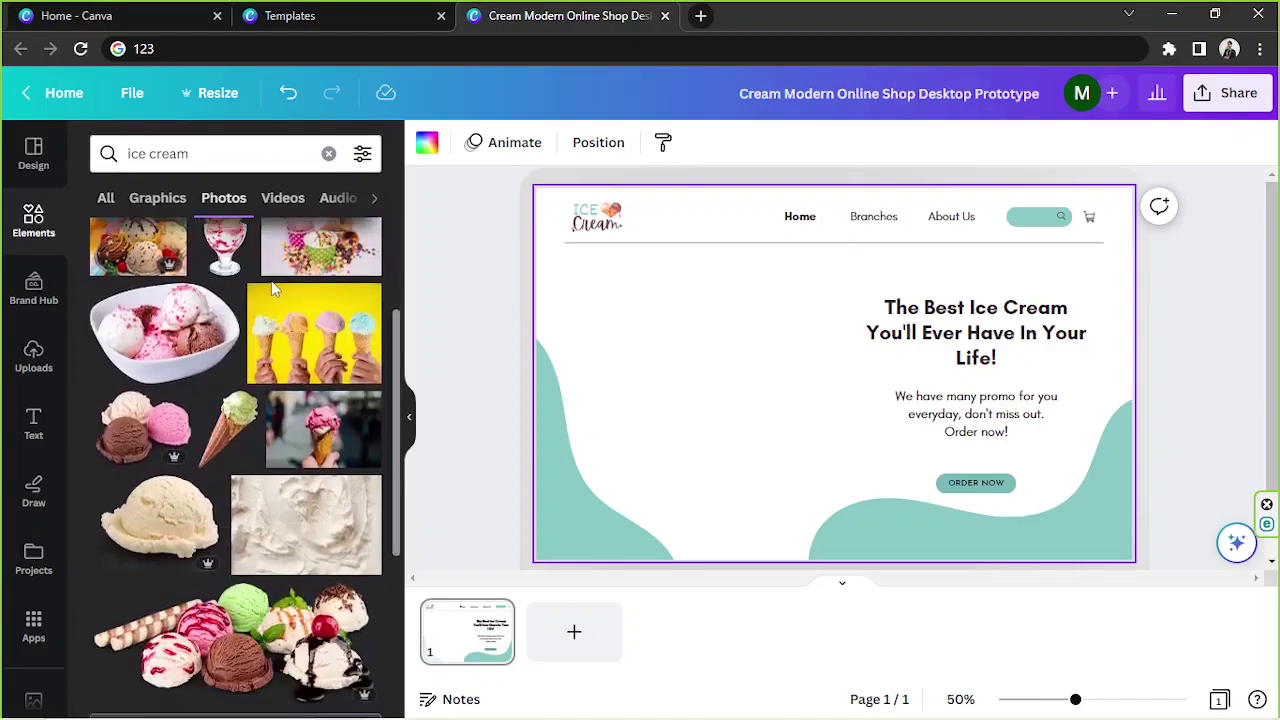
- Add the green-scoop cone photo, shrink it and place it left of the headline
{"action": "left_click", "coordinate": [227, 428]}
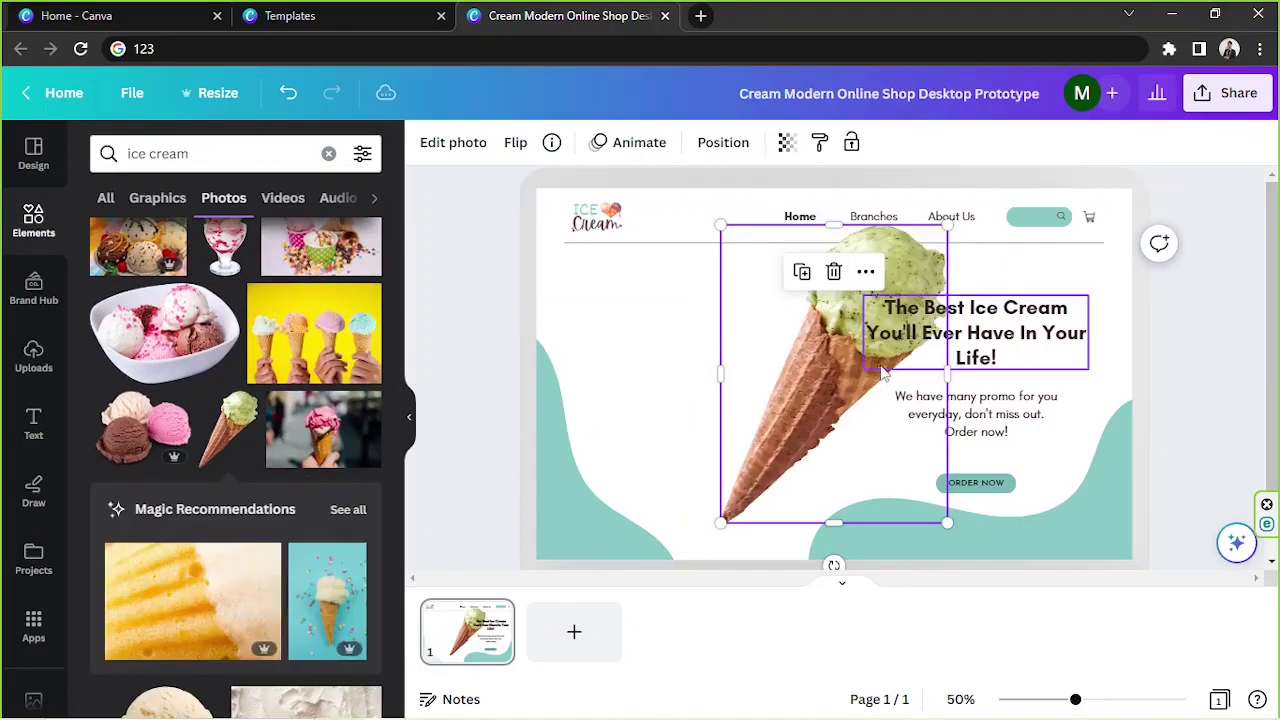
{"action": "left_click_drag", "start_coordinate": [753, 383], "coordinate": [678, 383]}
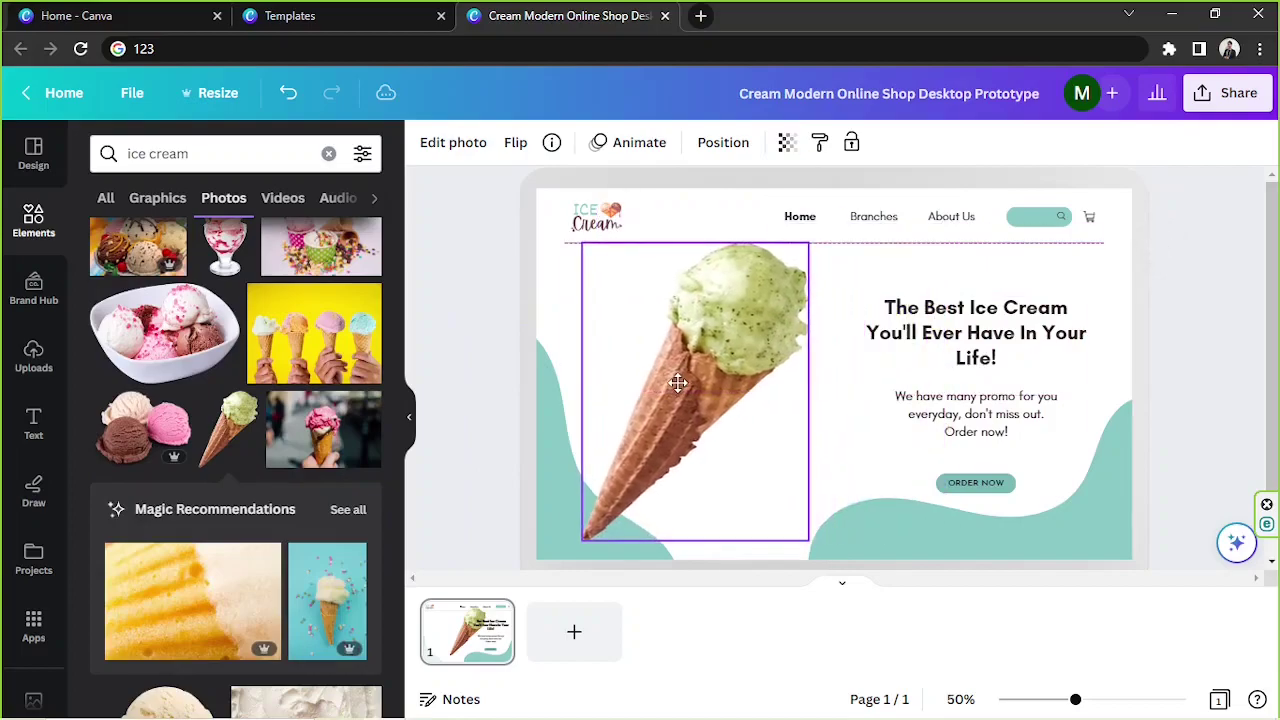
{"action": "left_click_drag", "start_coordinate": [810, 247], "coordinate": [801, 273]}
{"action": "left_click_drag", "start_coordinate": [741, 388], "coordinate": [741, 365]}
{"action": "left_click", "coordinate": [480, 320]}
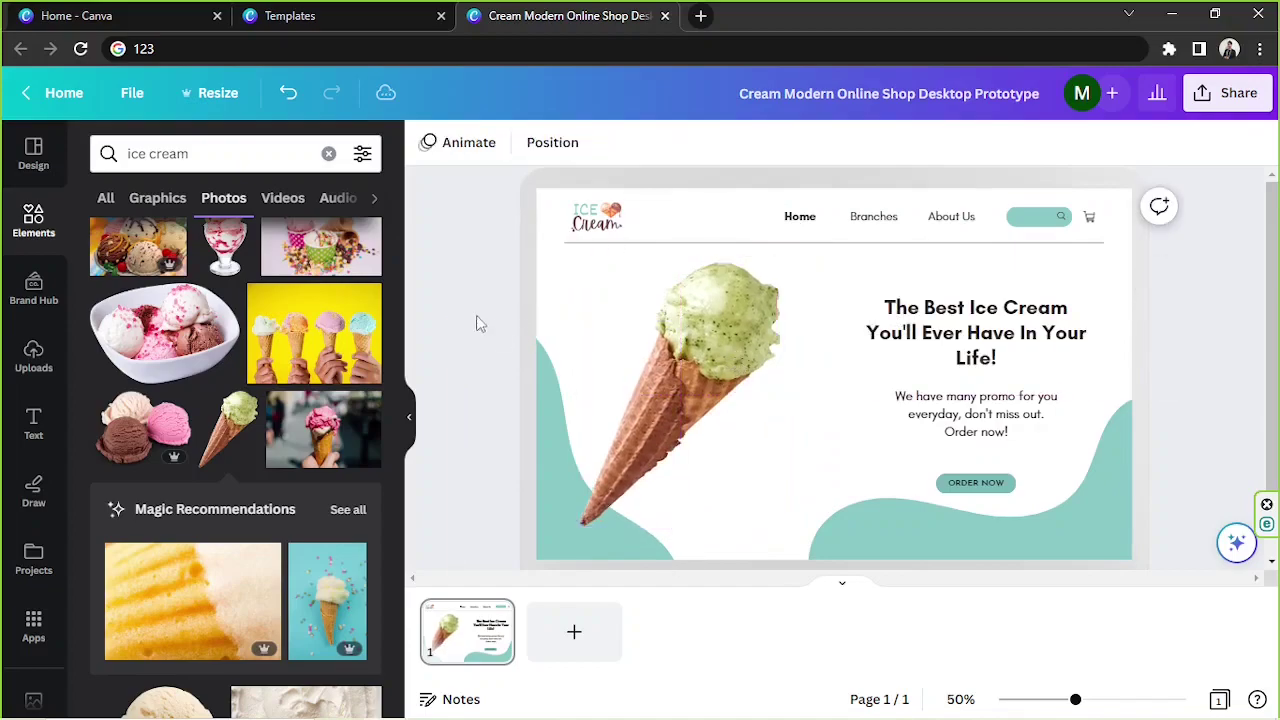
{"action": "left_click", "coordinate": [720, 372]}
{"action": "left_click", "coordinate": [494, 290]}
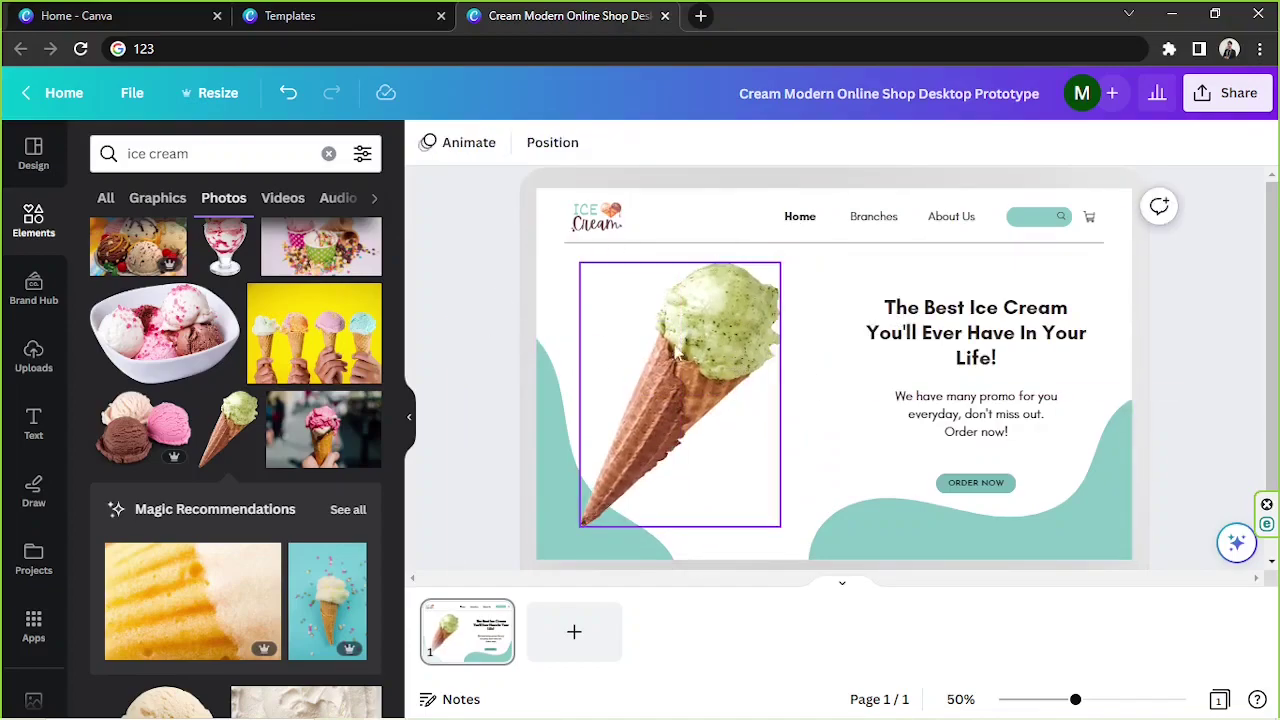
- Add a pale splash-drops graphic from a 'splash' search, shrunk and tilted about 126° beside the cone
{"action": "left_click", "coordinate": [34, 225]}
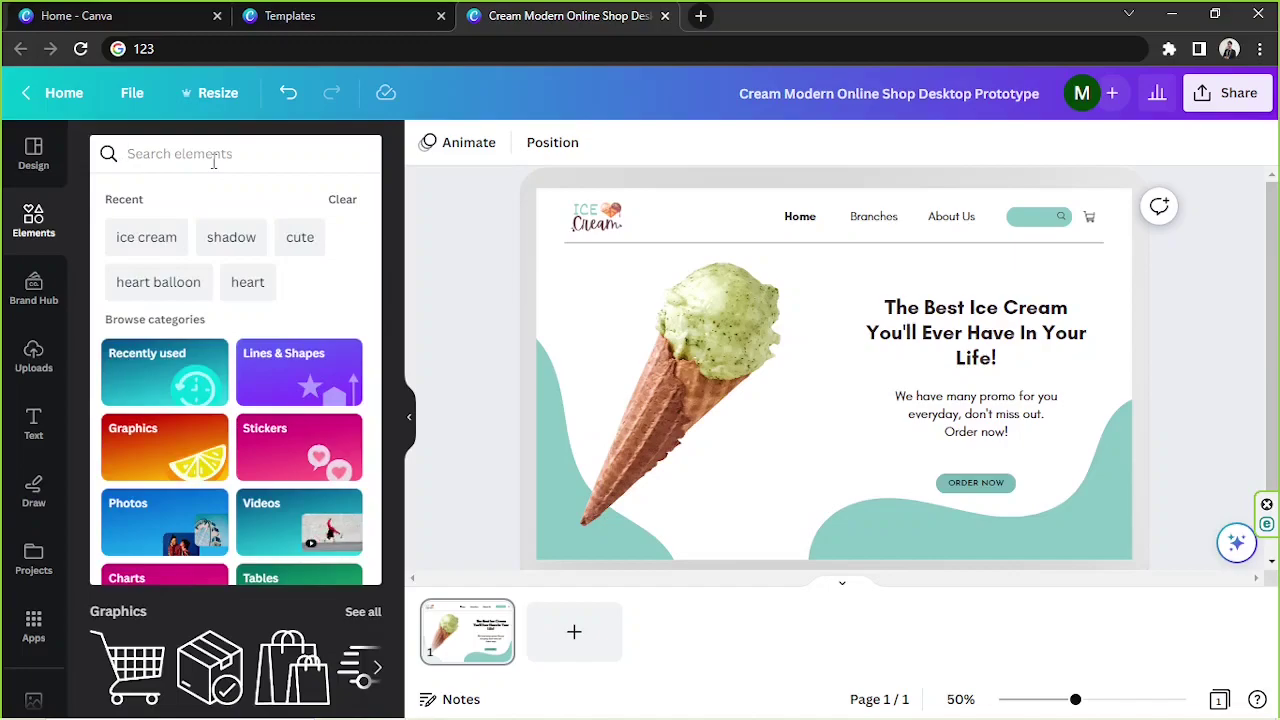
{"action": "type", "text": "splash"}
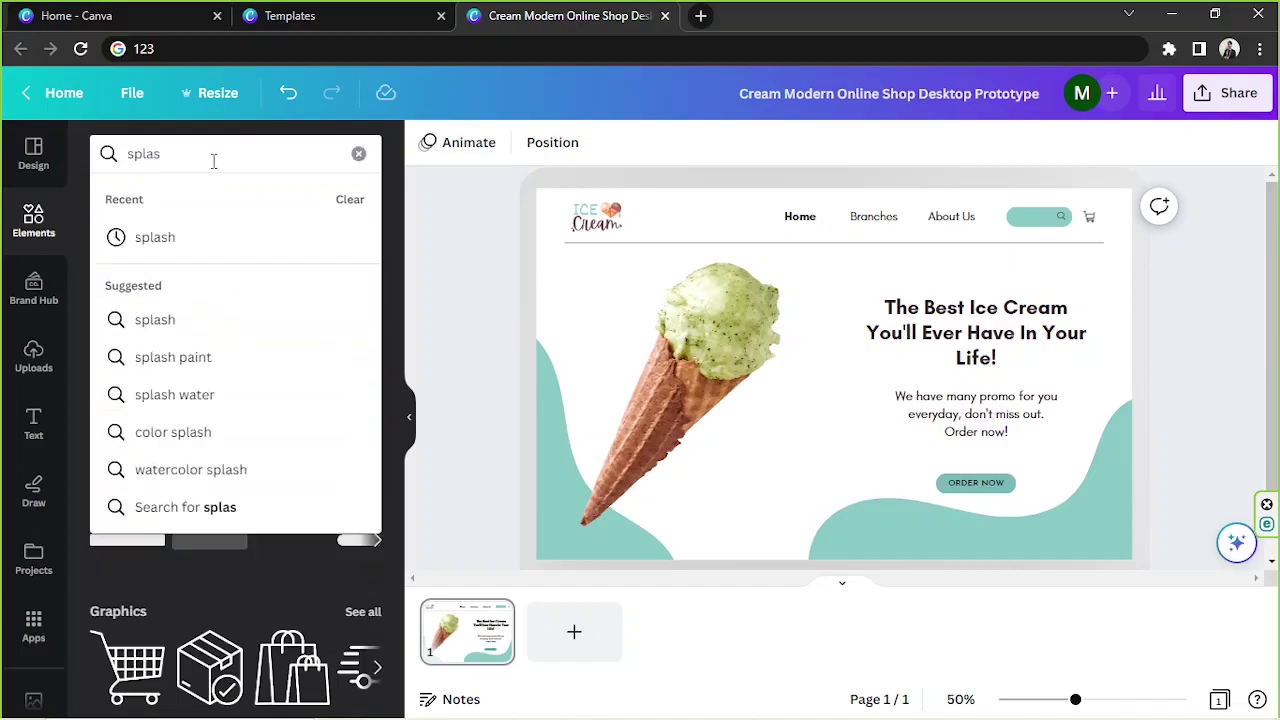
{"action": "key", "text": "Return"}
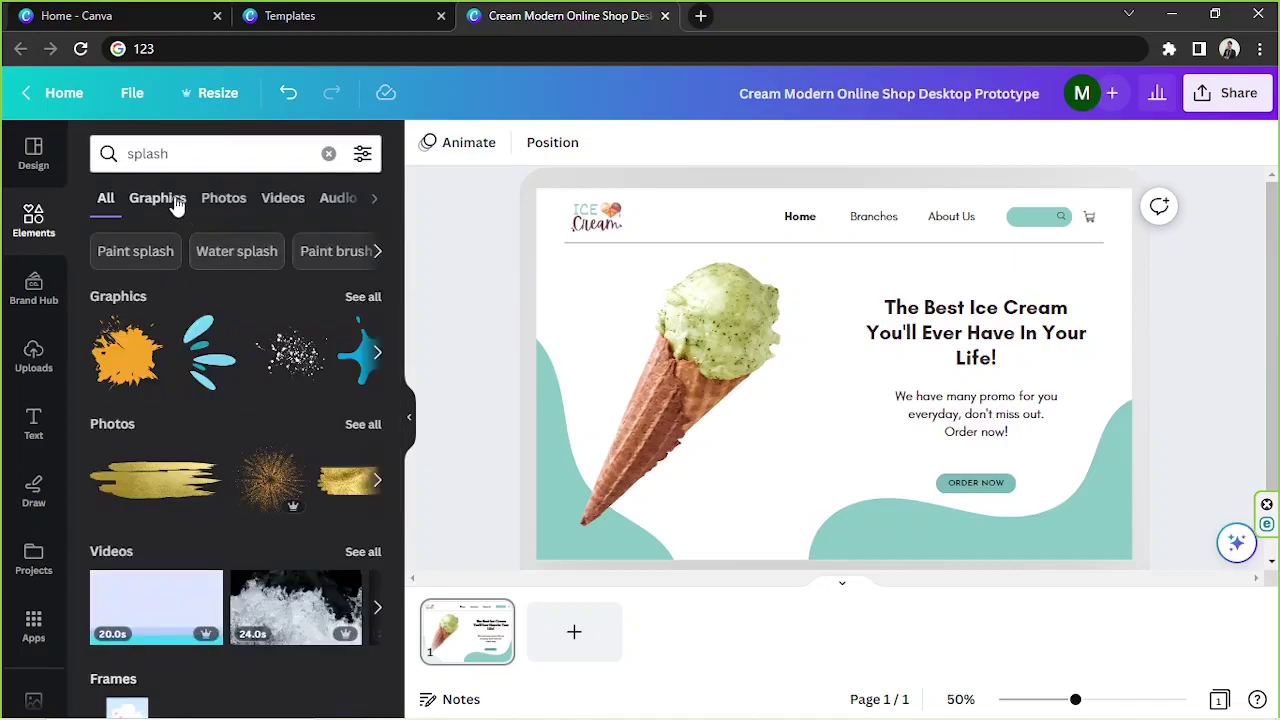
{"action": "left_click", "coordinate": [157, 198]}
{"action": "scroll", "coordinate": [257, 425], "scroll_direction": "down", "scroll_amount": 3}
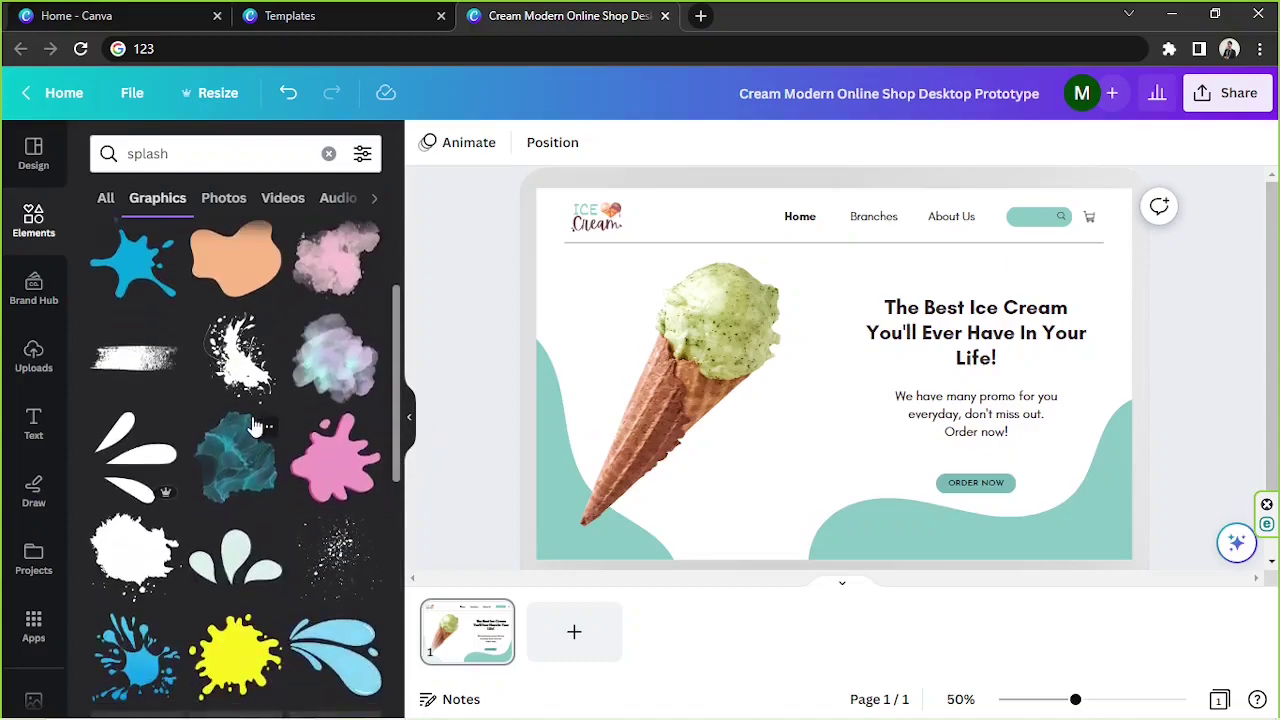
{"action": "left_click", "coordinate": [235, 555]}
{"action": "left_click_drag", "start_coordinate": [834, 489], "coordinate": [641, 277]}
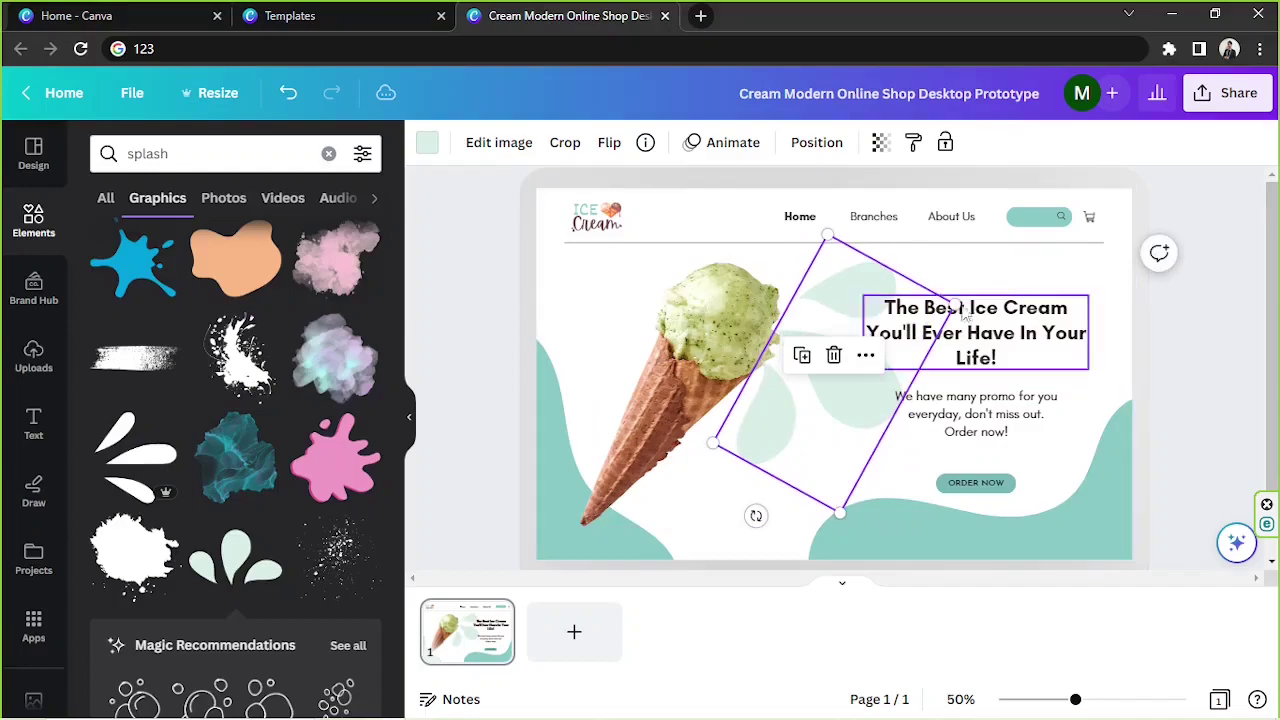
{"action": "left_click_drag", "start_coordinate": [953, 300], "coordinate": [829, 434]}
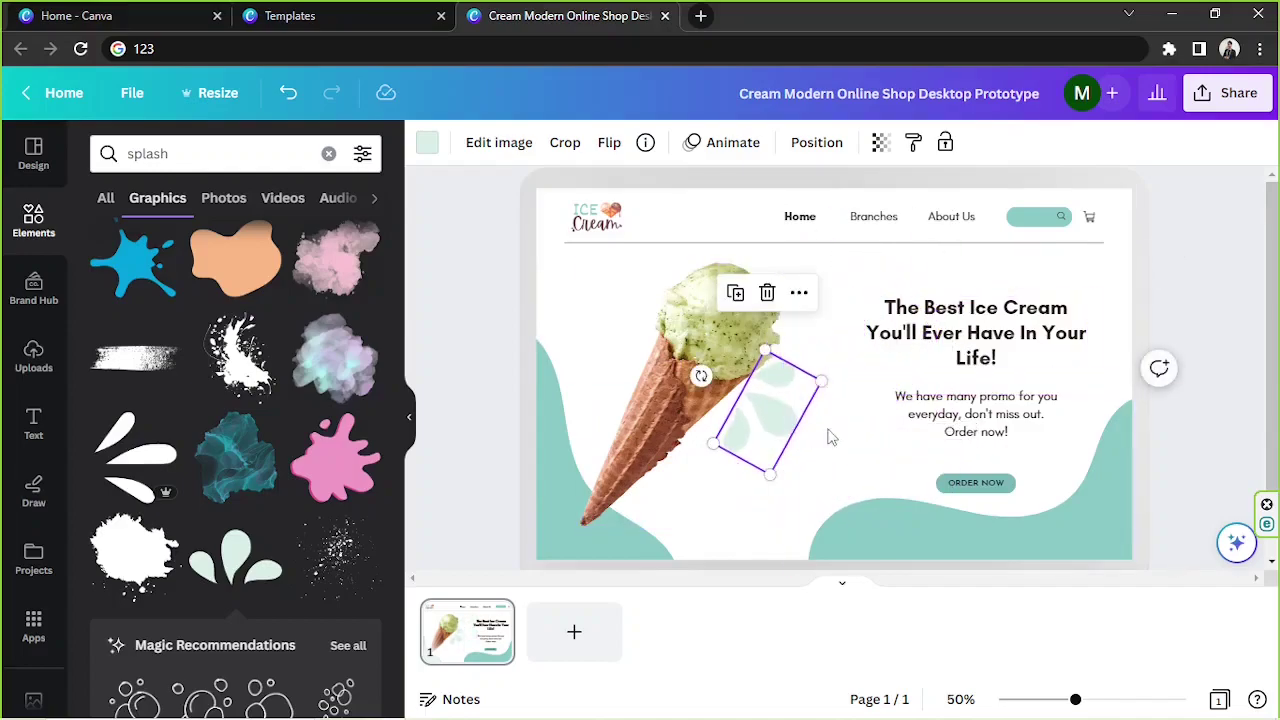
{"action": "mouse_move", "coordinate": [700, 371]}
{"action": "left_mouse_down"}
{"action": "mouse_move", "coordinate": [692, 360]}
{"action": "mouse_move", "coordinate": [708, 366]}
{"action": "left_mouse_up"}
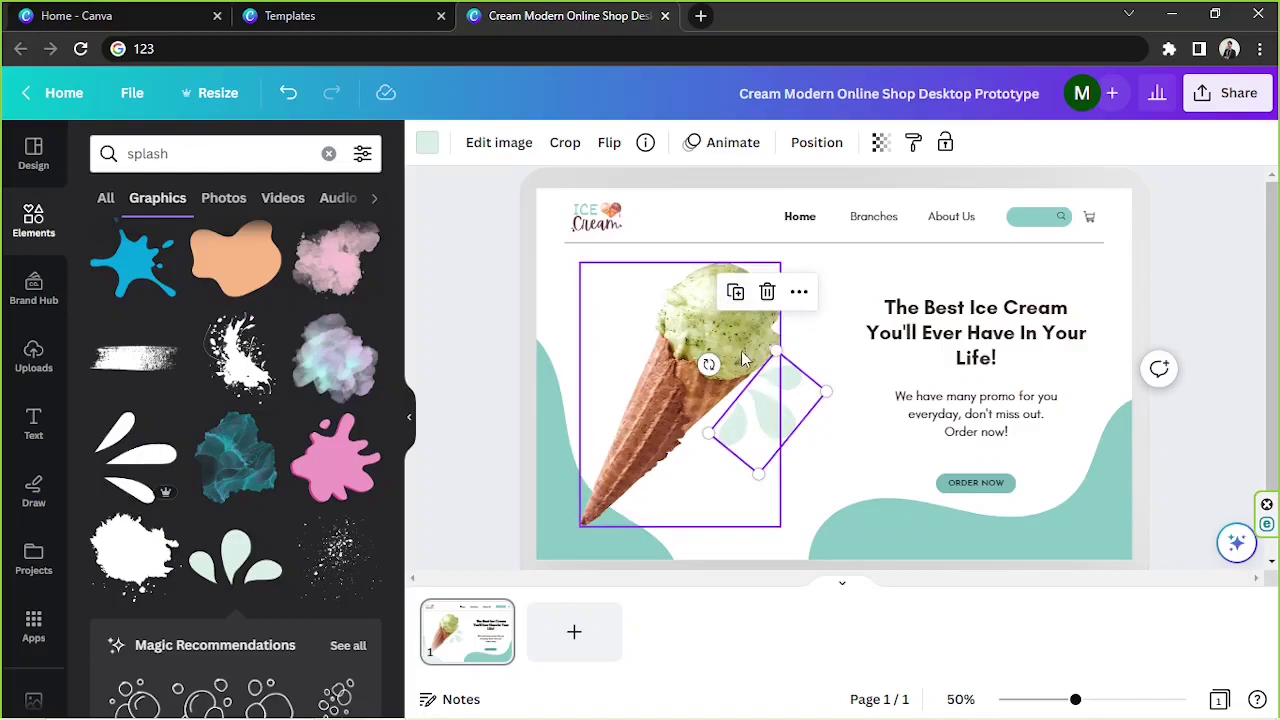
- Recolour the splash olive green (#B2B05D) by sampling the scoop with the eyedropper
{"action": "left_click", "coordinate": [425, 152]}
{"action": "left_click", "coordinate": [108, 254]}
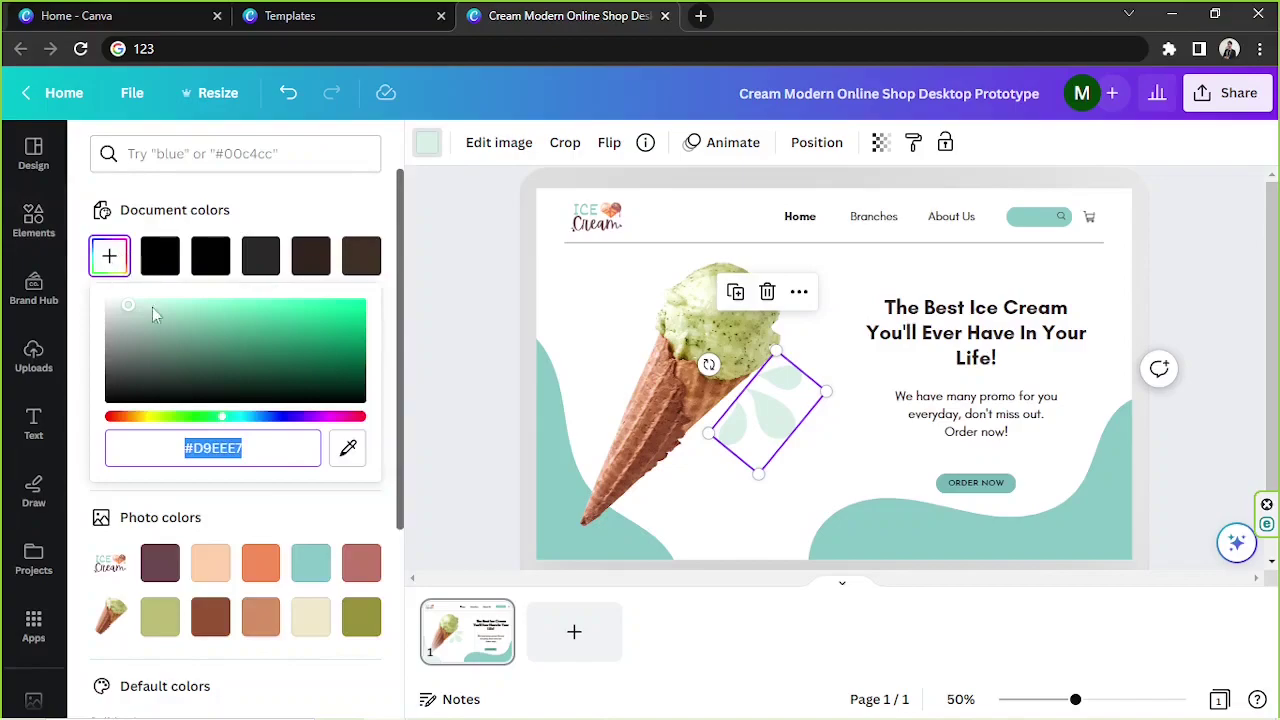
{"action": "left_click", "coordinate": [348, 447]}
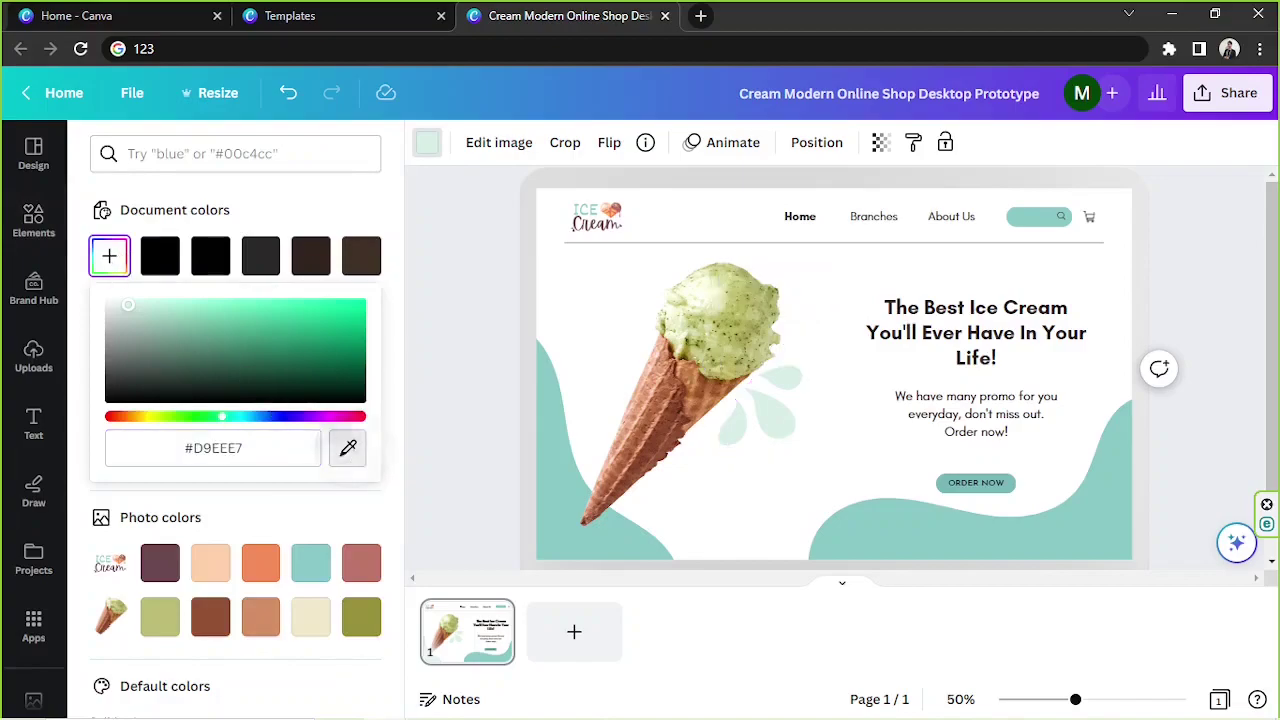
{"action": "left_click", "coordinate": [707, 318]}
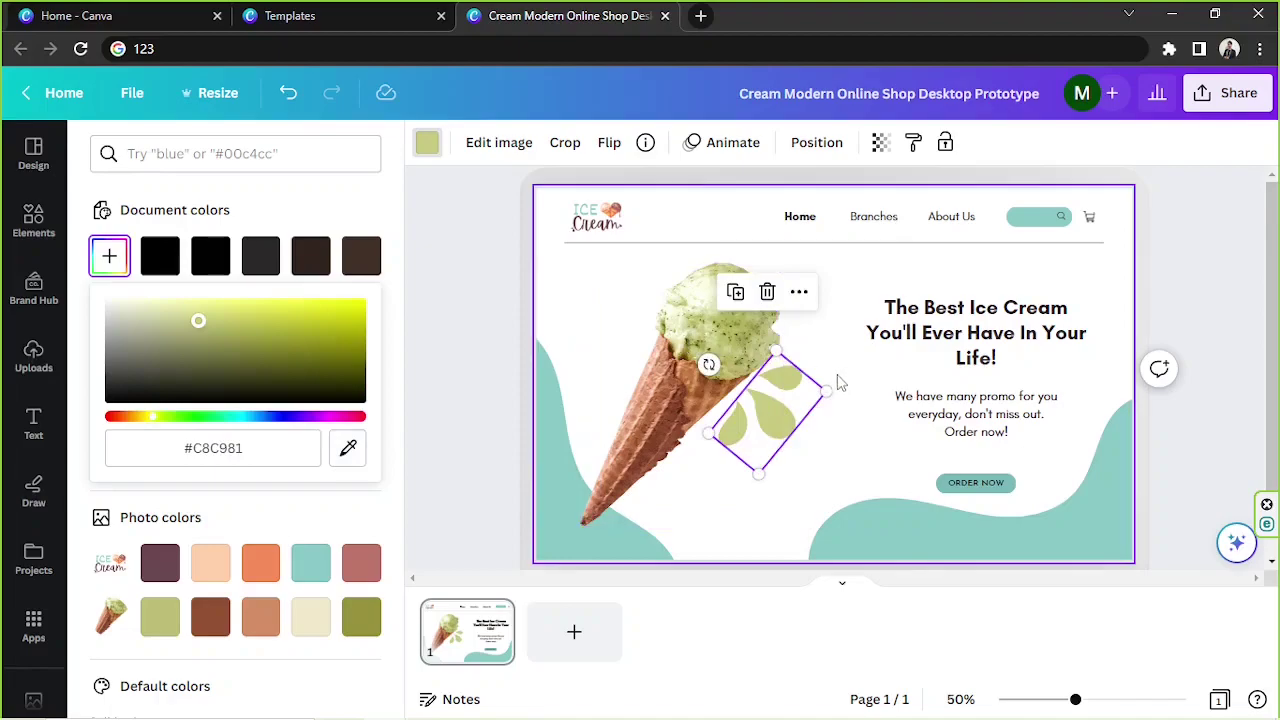
{"action": "left_click_drag", "start_coordinate": [757, 410], "coordinate": [771, 388]}
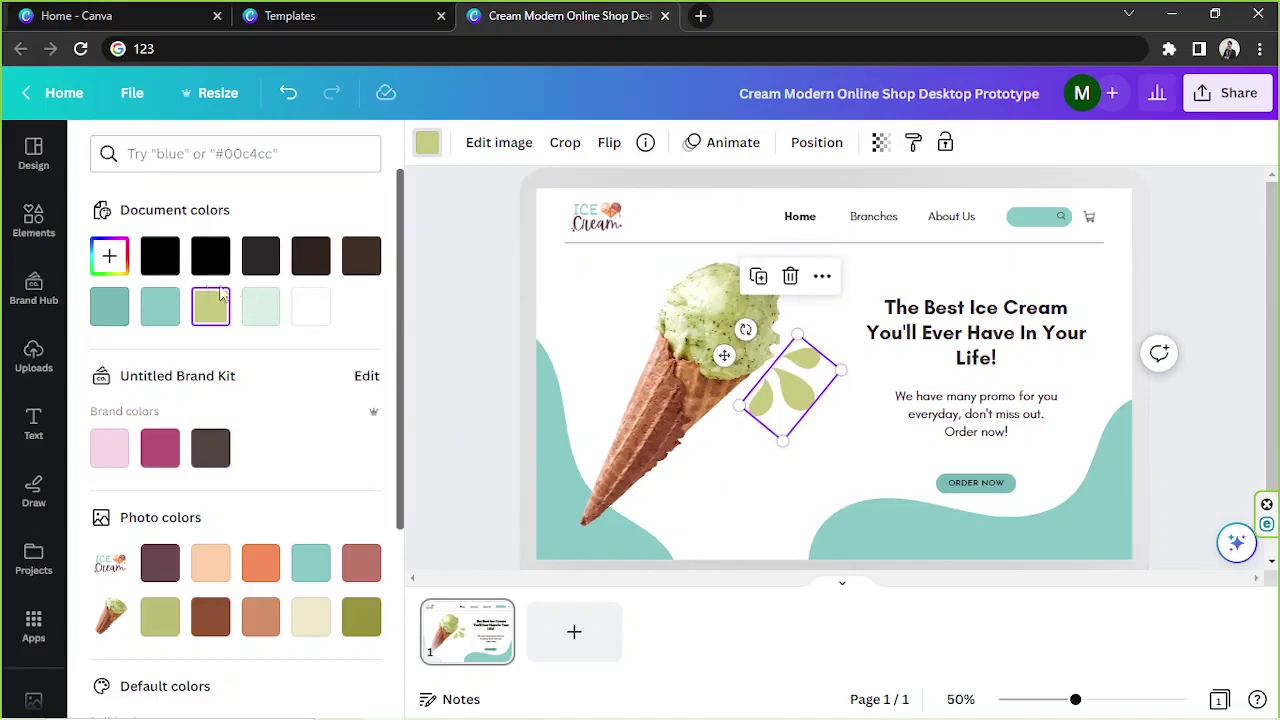
{"action": "left_click", "coordinate": [109, 256]}
{"action": "left_click", "coordinate": [348, 452]}
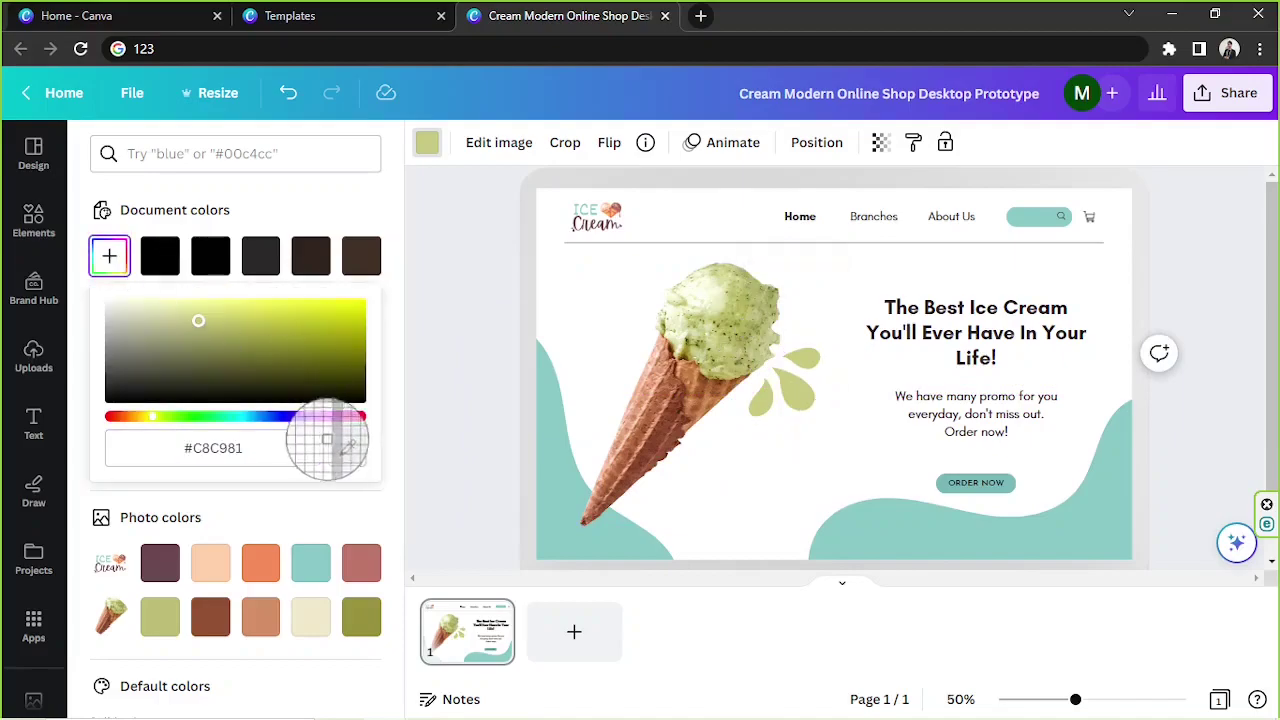
{"action": "left_click", "coordinate": [649, 418]}
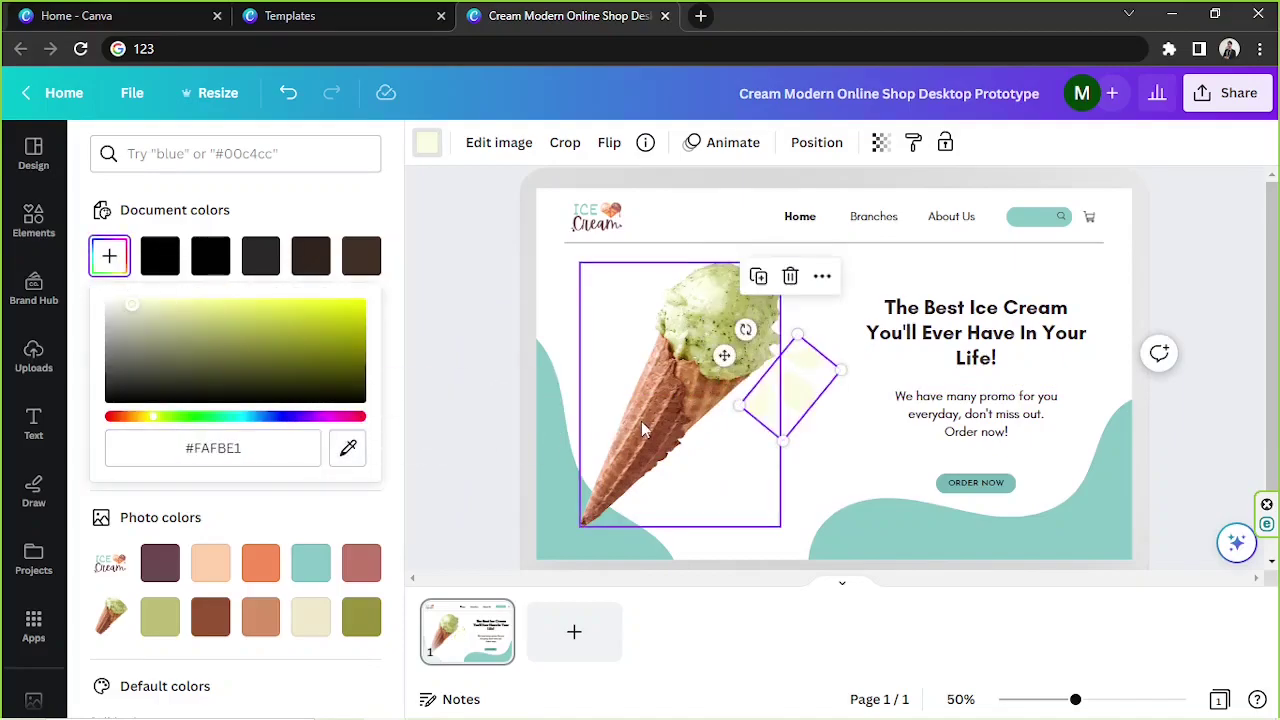
{"action": "left_click", "coordinate": [348, 452]}
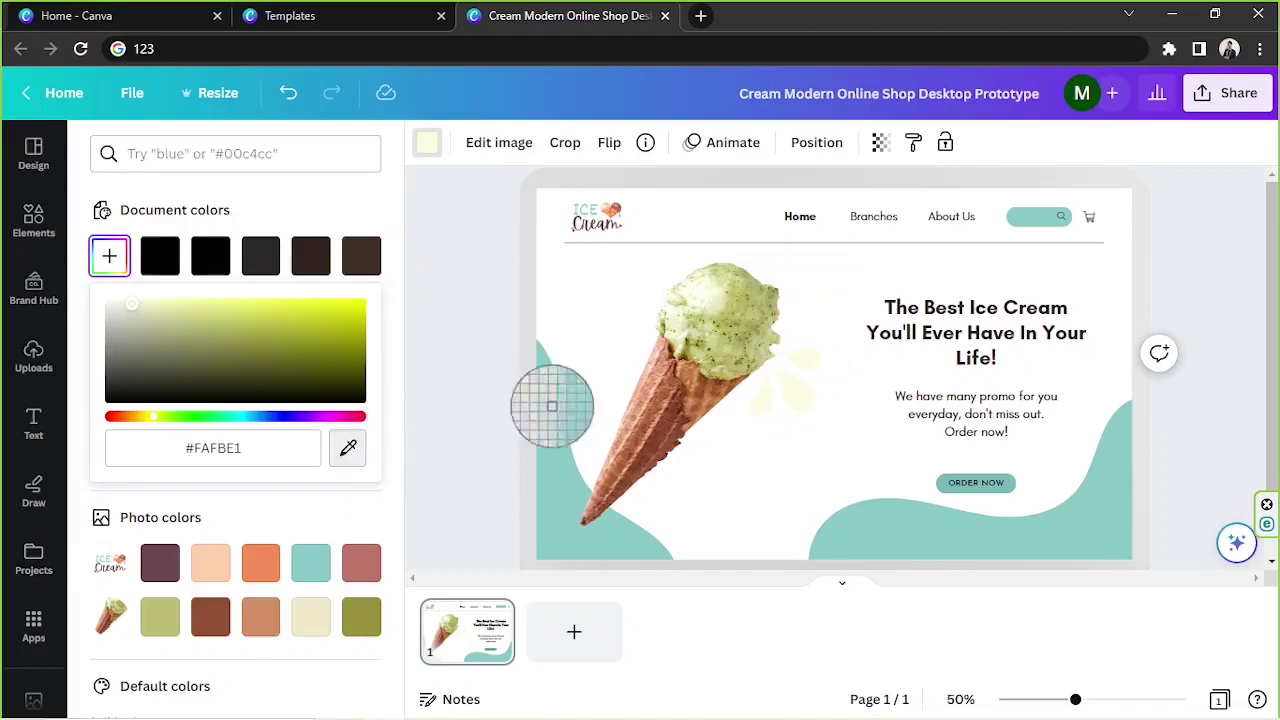
{"action": "key", "text": "Escape"}
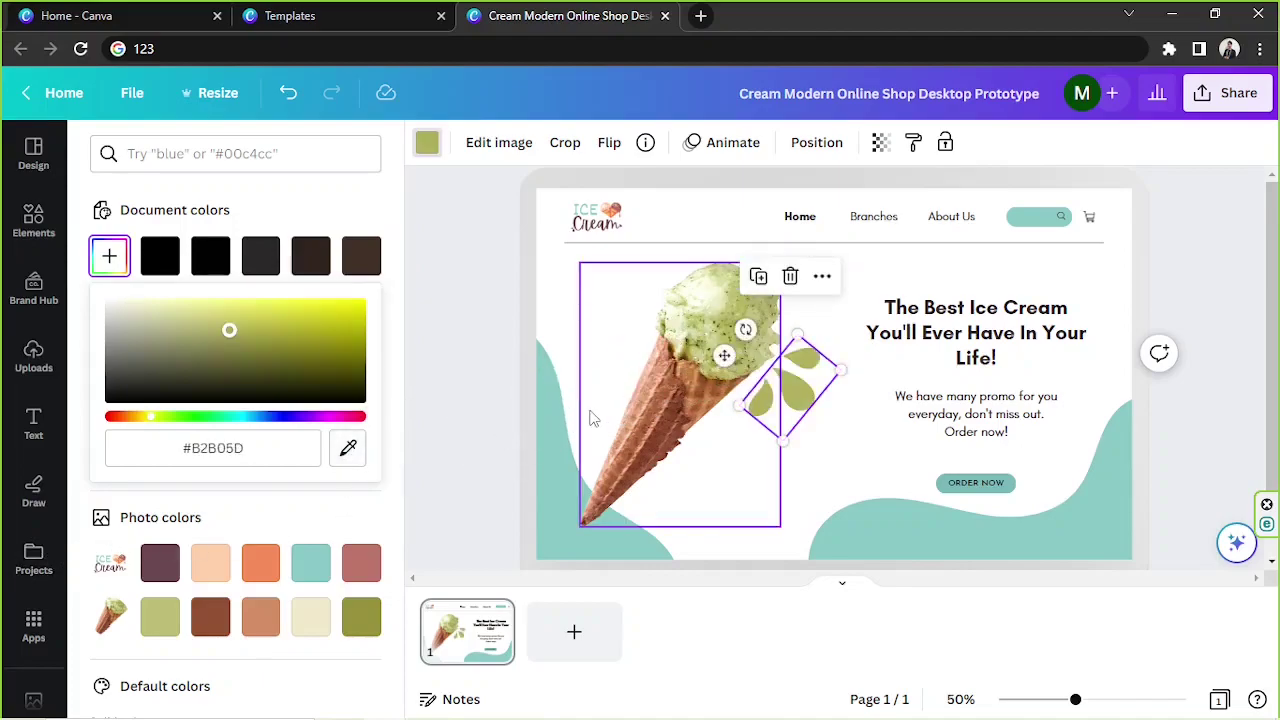
{"action": "left_click", "coordinate": [348, 450]}
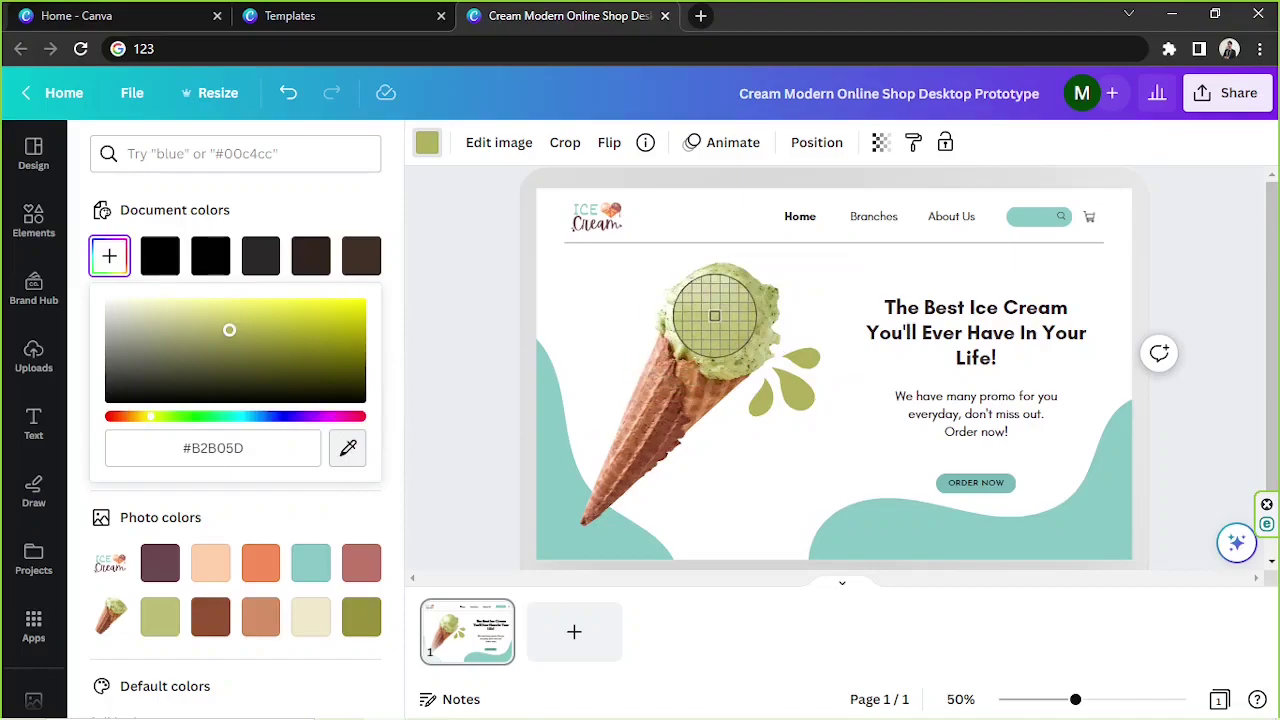
{"action": "left_click", "coordinate": [714, 316]}
- Narrow the green splash slightly so it sits against the scoop's right side
{"action": "left_click", "coordinate": [856, 384]}
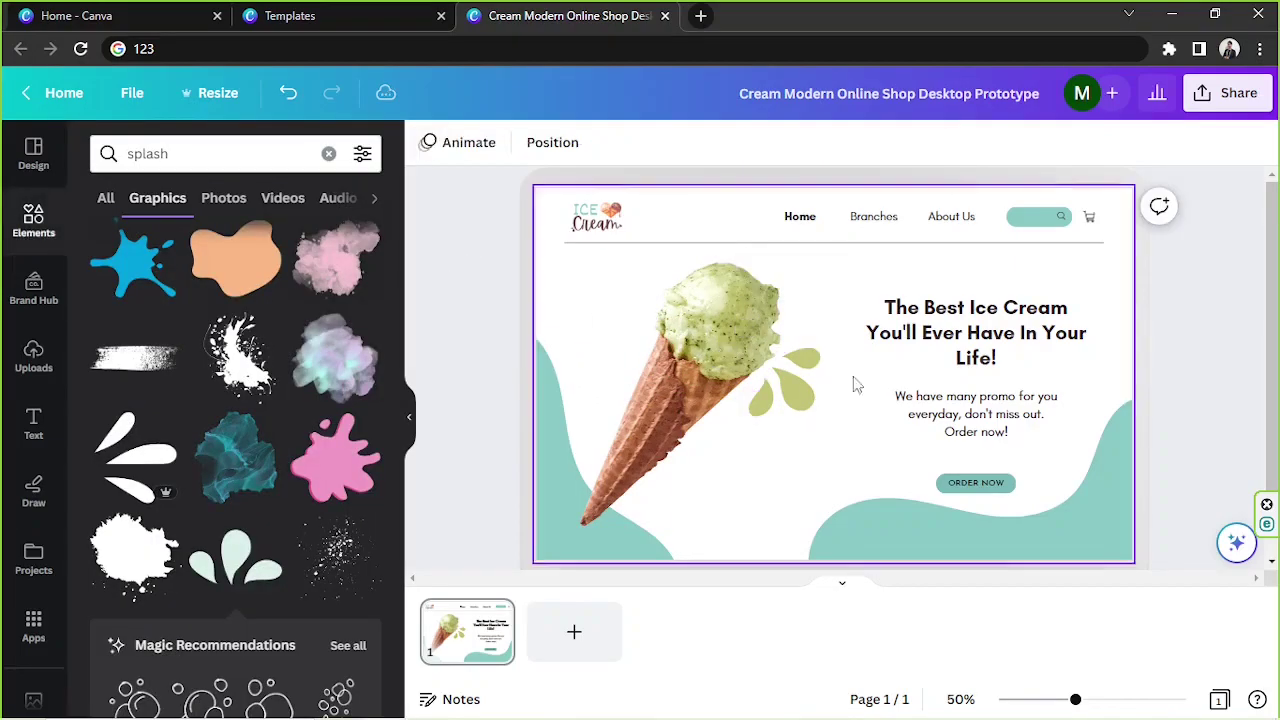
{"action": "left_click", "coordinate": [800, 380]}
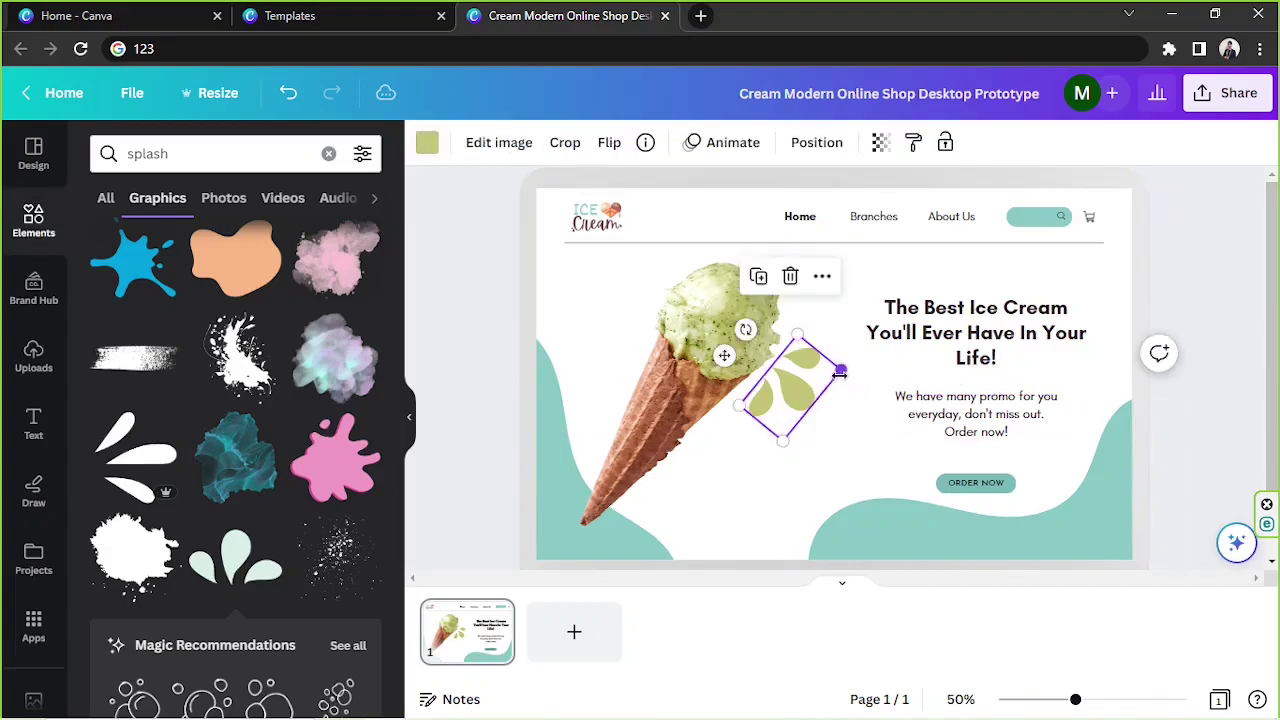
{"action": "left_click_drag", "start_coordinate": [840, 372], "coordinate": [806, 377]}
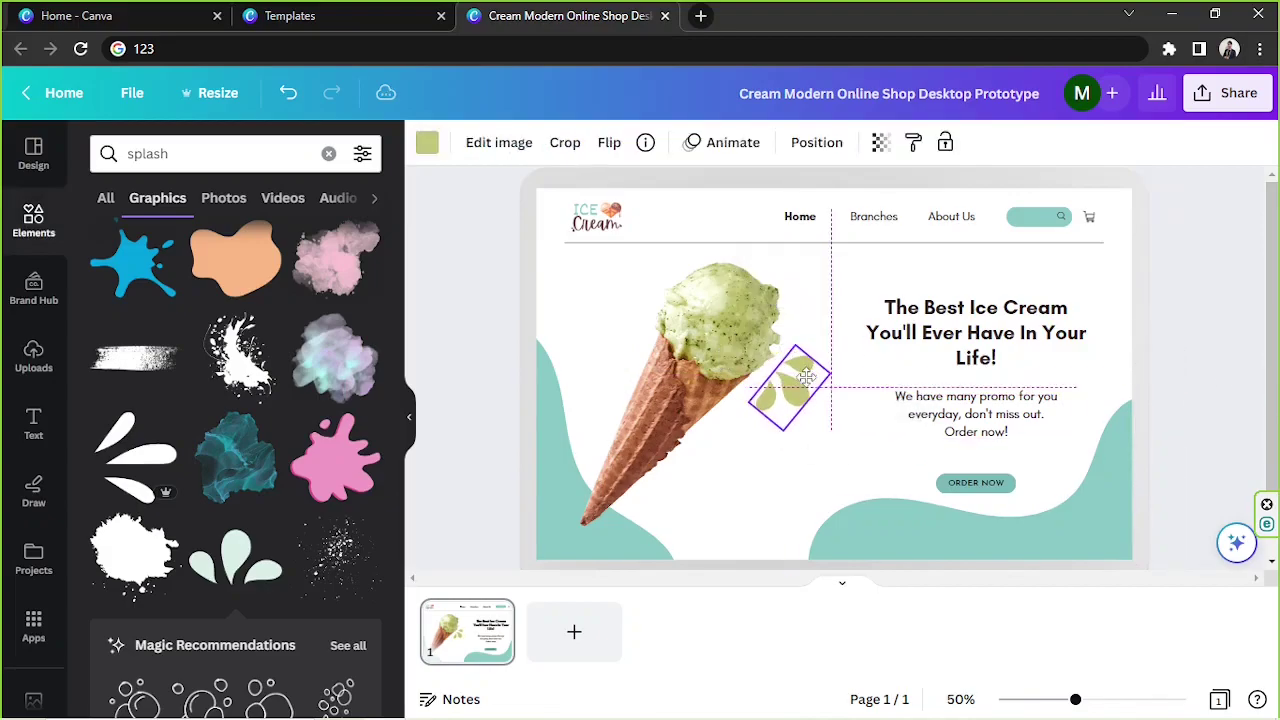
{"action": "left_click", "coordinate": [1196, 331]}
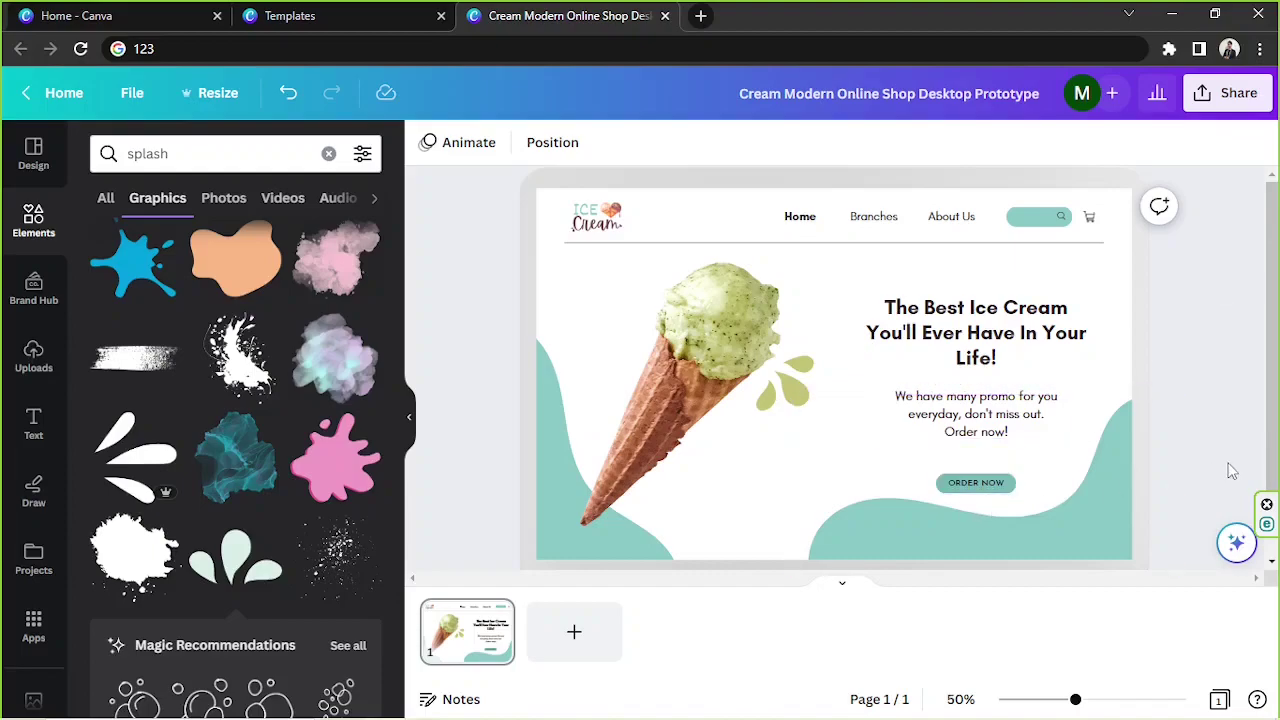
- Zoom out to fit the page and check the overall layout by selecting all elements
{"action": "left_click_drag", "start_coordinate": [1075, 700], "coordinate": [1069, 698]}
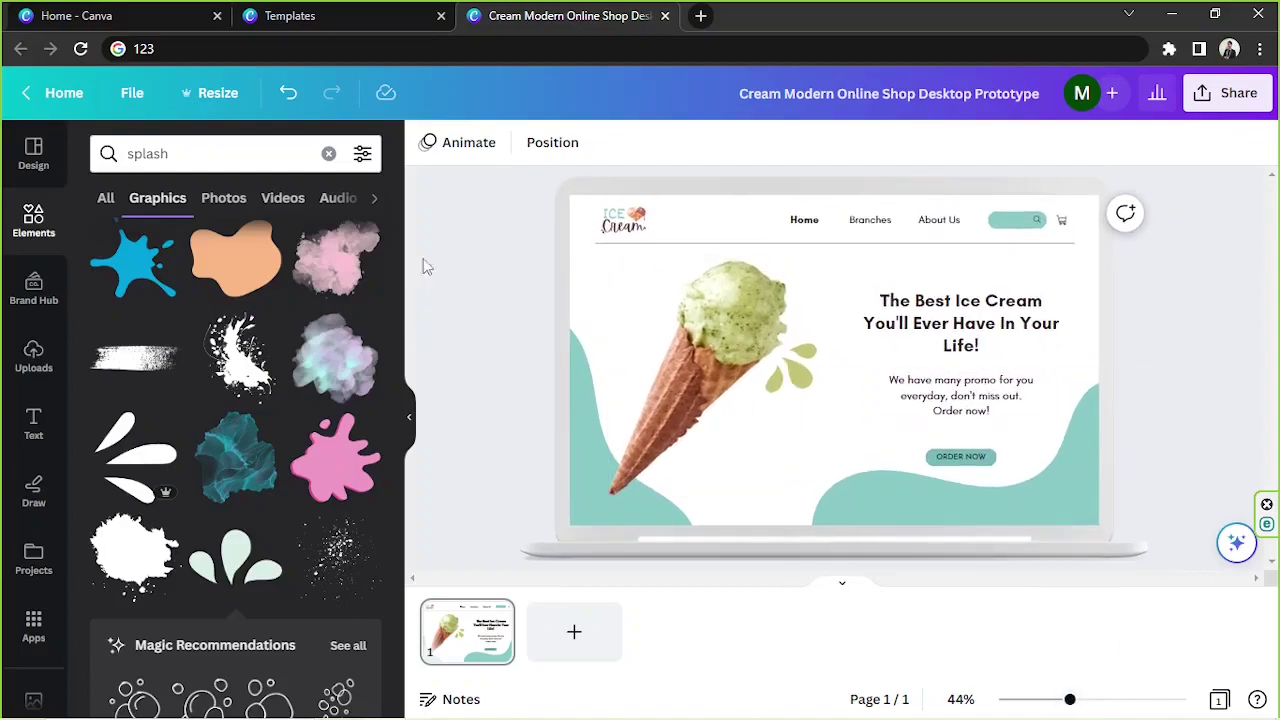
{"action": "left_click_drag", "start_coordinate": [430, 262], "coordinate": [1252, 588]}
{"action": "left_click", "coordinate": [1197, 251]}
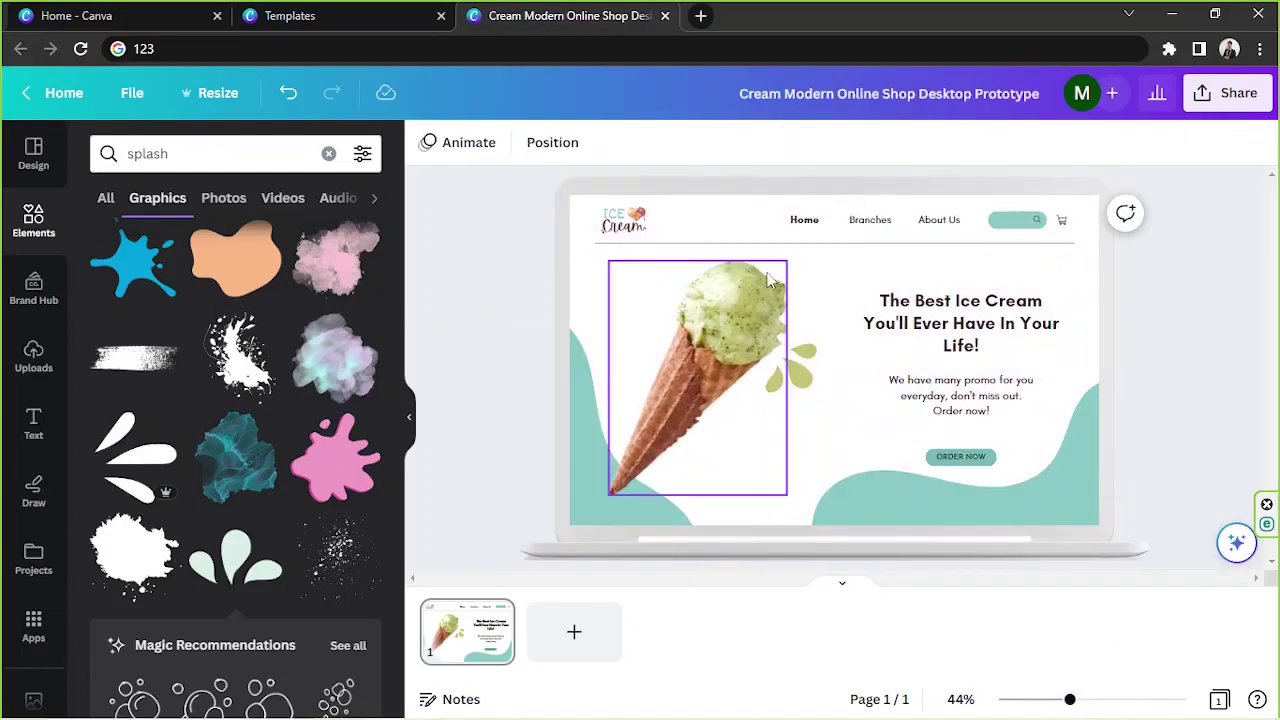
{"action": "left_click_drag", "start_coordinate": [543, 212], "coordinate": [1140, 528]}
{"action": "left_click", "coordinate": [1163, 450]}
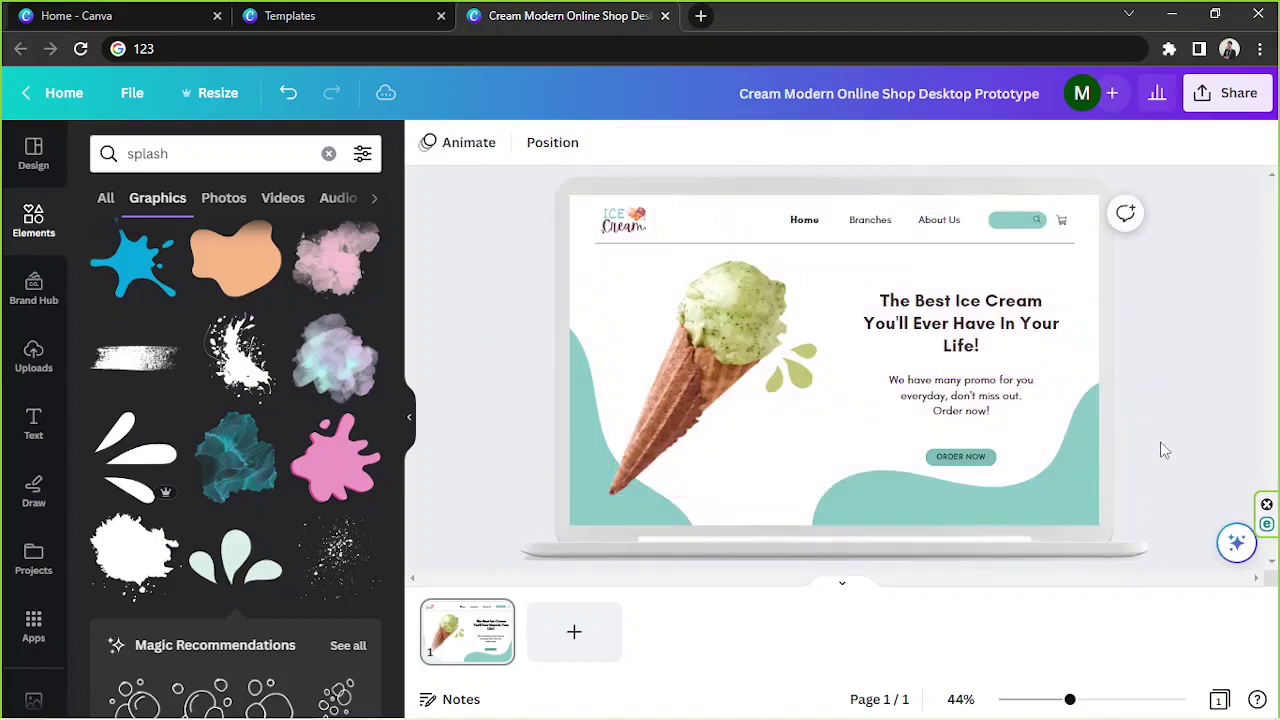
{"action": "left_click_drag", "start_coordinate": [476, 212], "coordinate": [1180, 328]}
{"action": "left_click", "coordinate": [1180, 328]}
{"action": "left_click_drag", "start_coordinate": [547, 195], "coordinate": [1134, 522]}
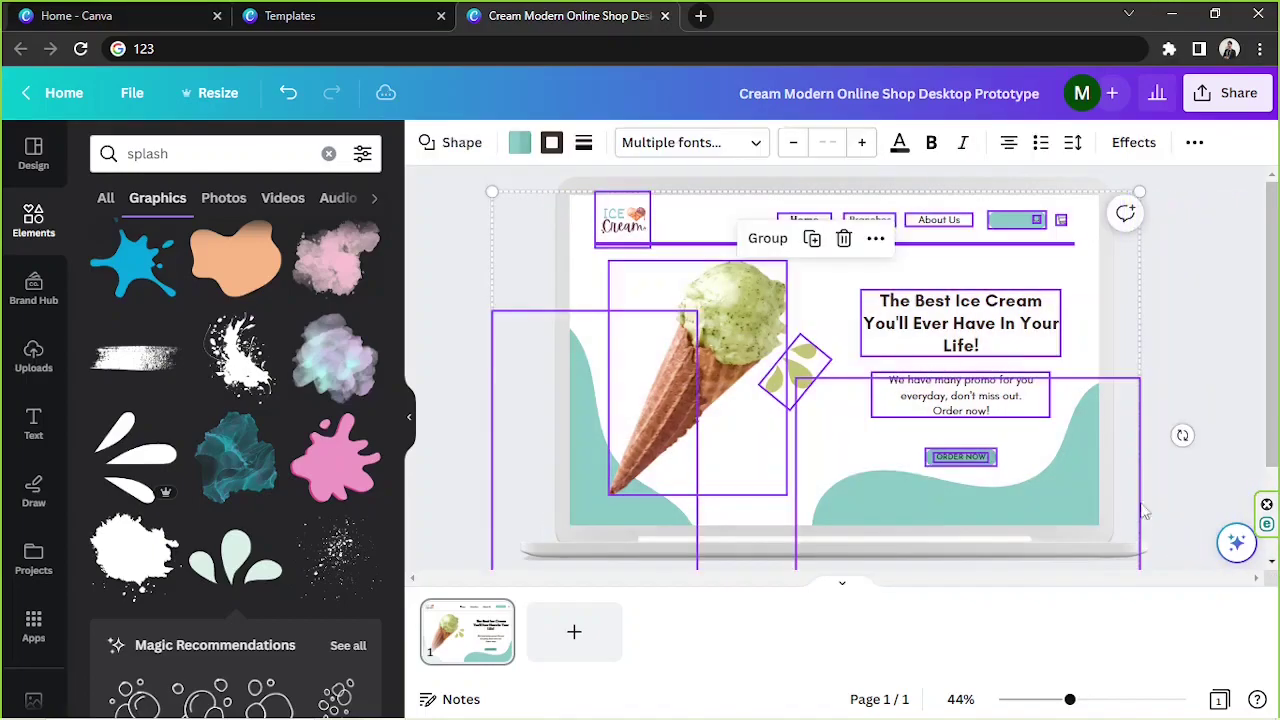
{"action": "left_click", "coordinate": [1172, 390]}
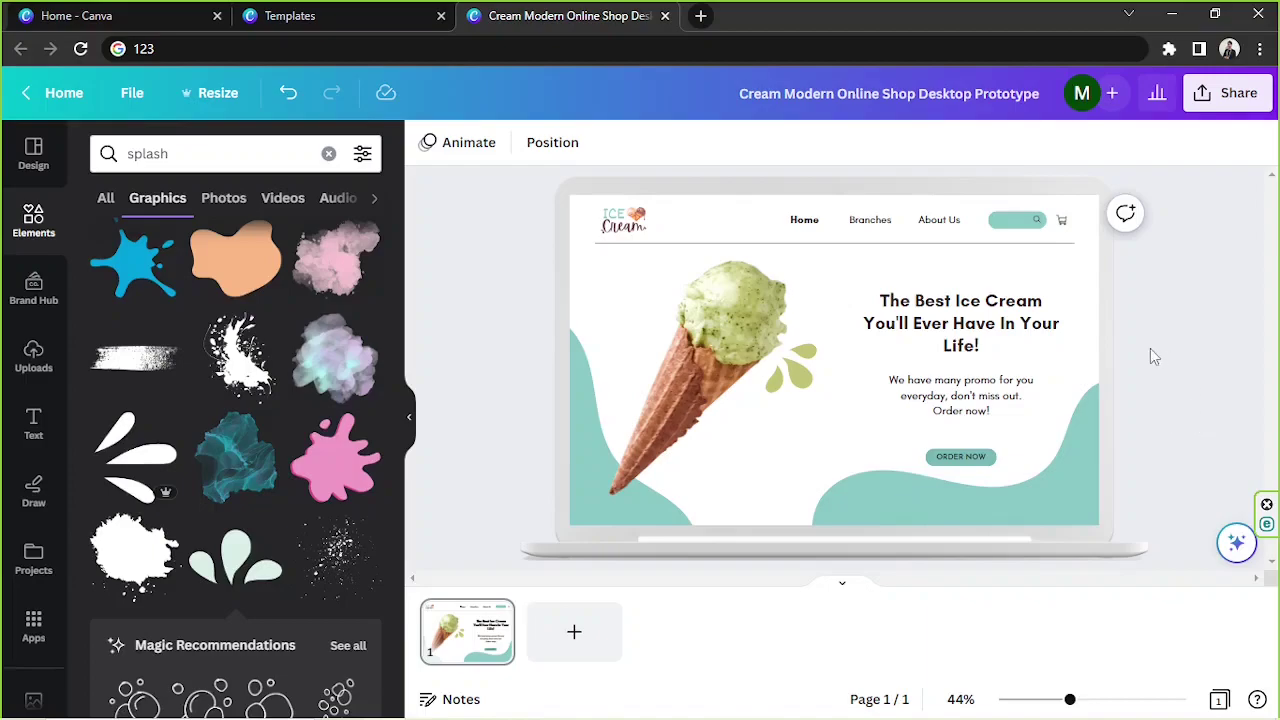
- Publish the ice cream homepage as a prototype from the Share menu
{"action": "left_click", "coordinate": [1217, 104]}
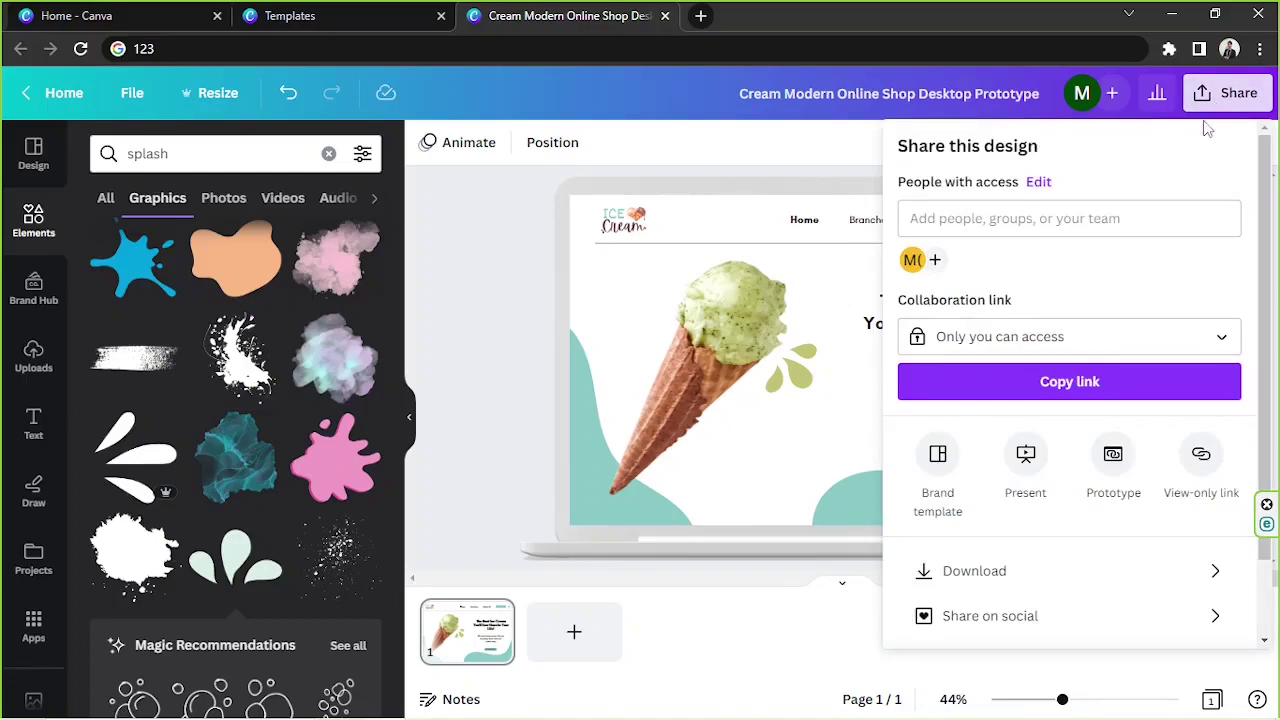
{"action": "left_click", "coordinate": [1113, 458]}
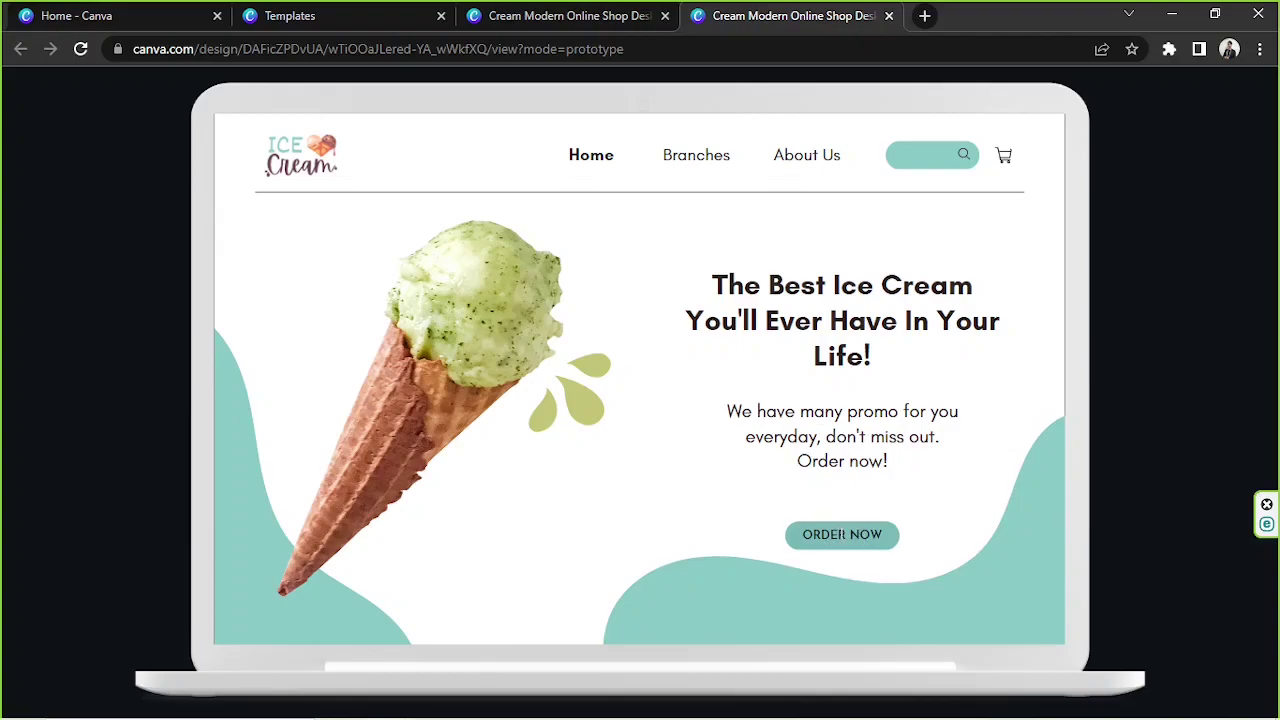
- Back in the editor, hide the side panel, dismiss the rating prompt and set zoom near 59%
{"action": "left_click", "coordinate": [565, 12]}
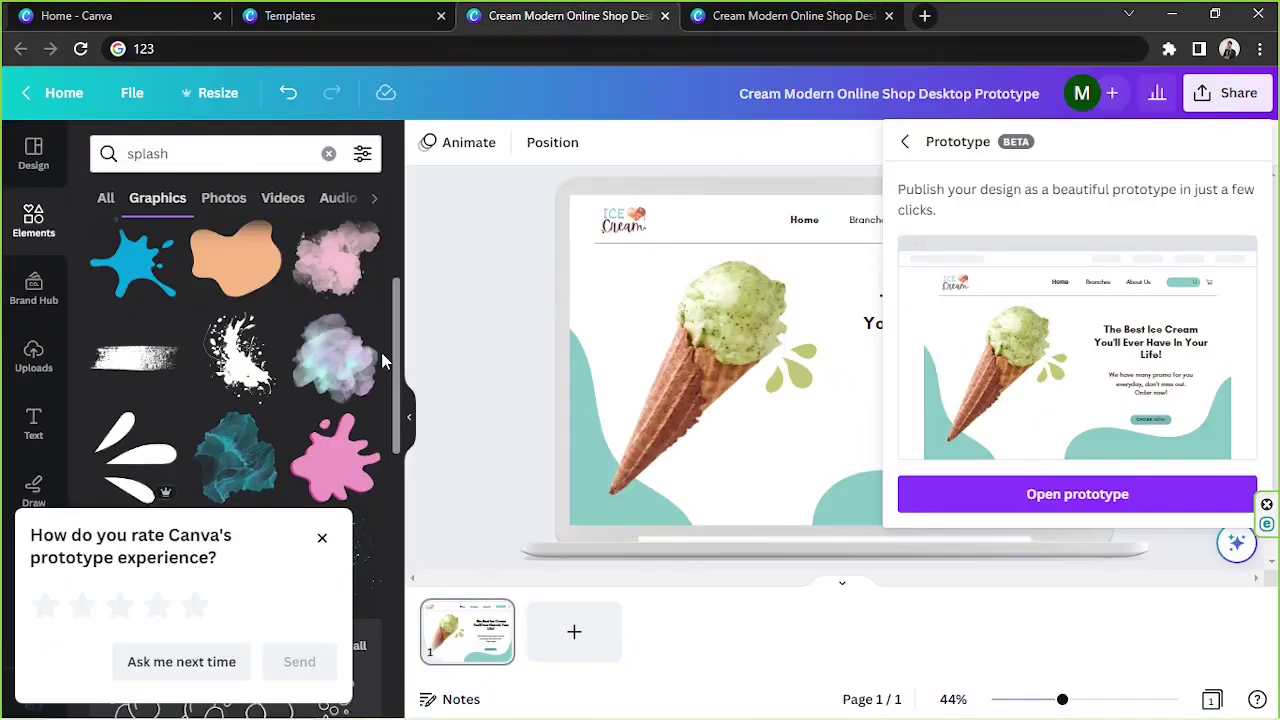
{"action": "left_click", "coordinate": [407, 405]}
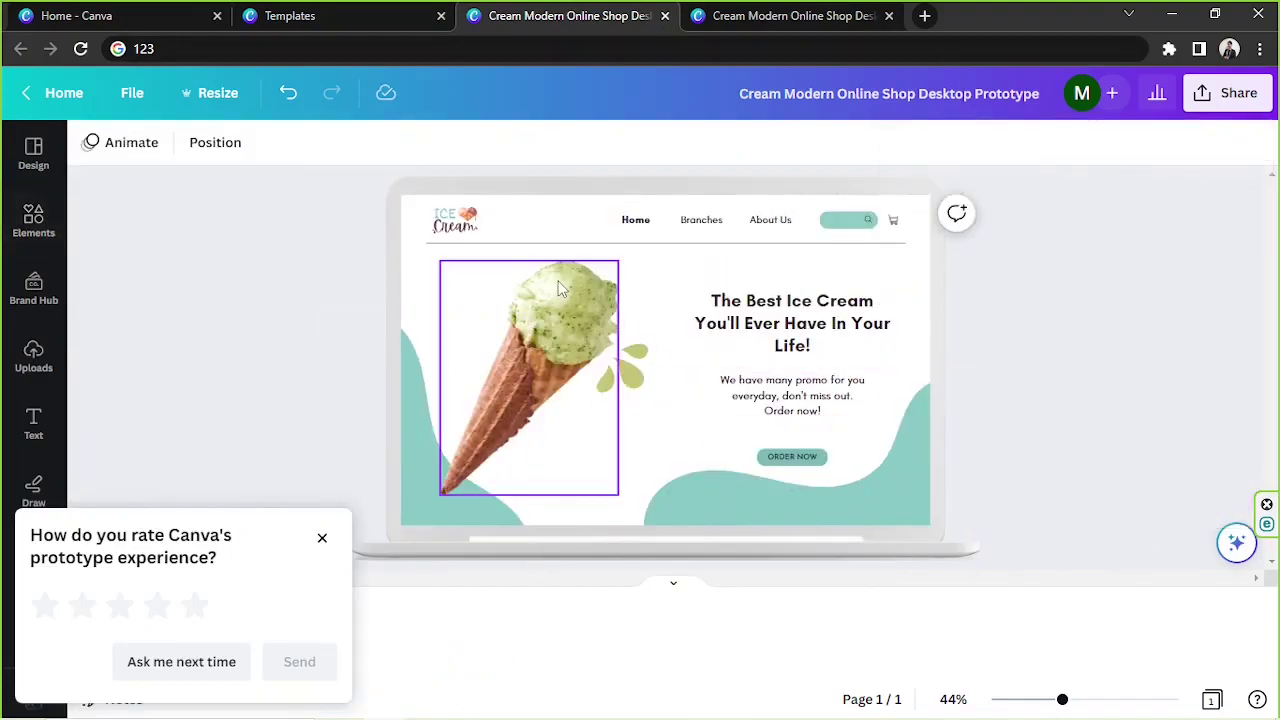
{"action": "left_click", "coordinate": [321, 538]}
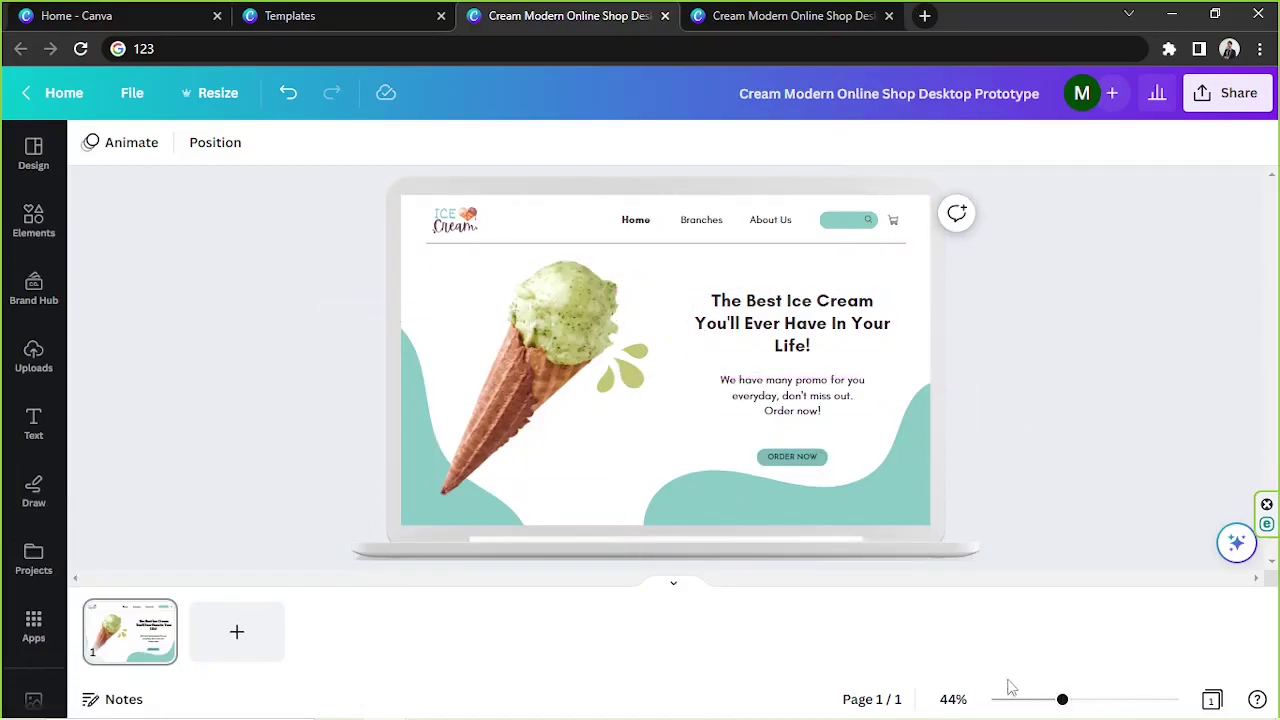
{"action": "left_click", "coordinate": [1085, 700]}
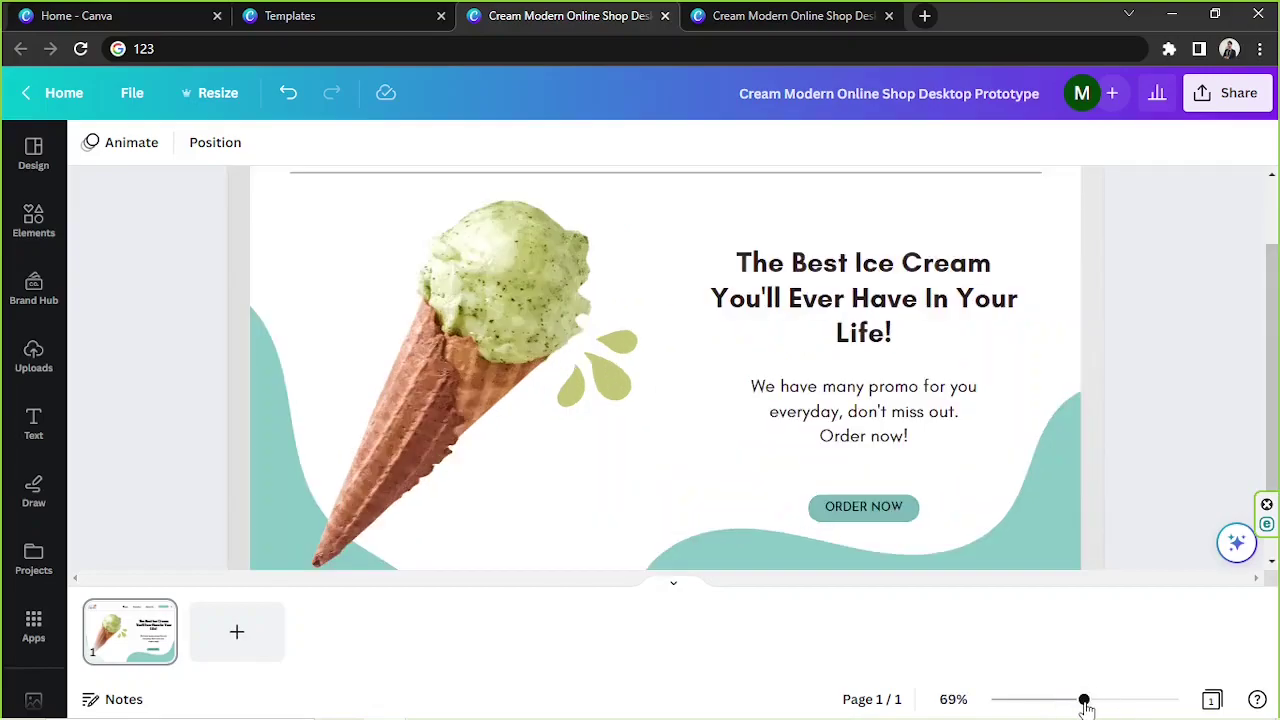
{"action": "left_click_drag", "start_coordinate": [1085, 700], "coordinate": [1076, 700]}
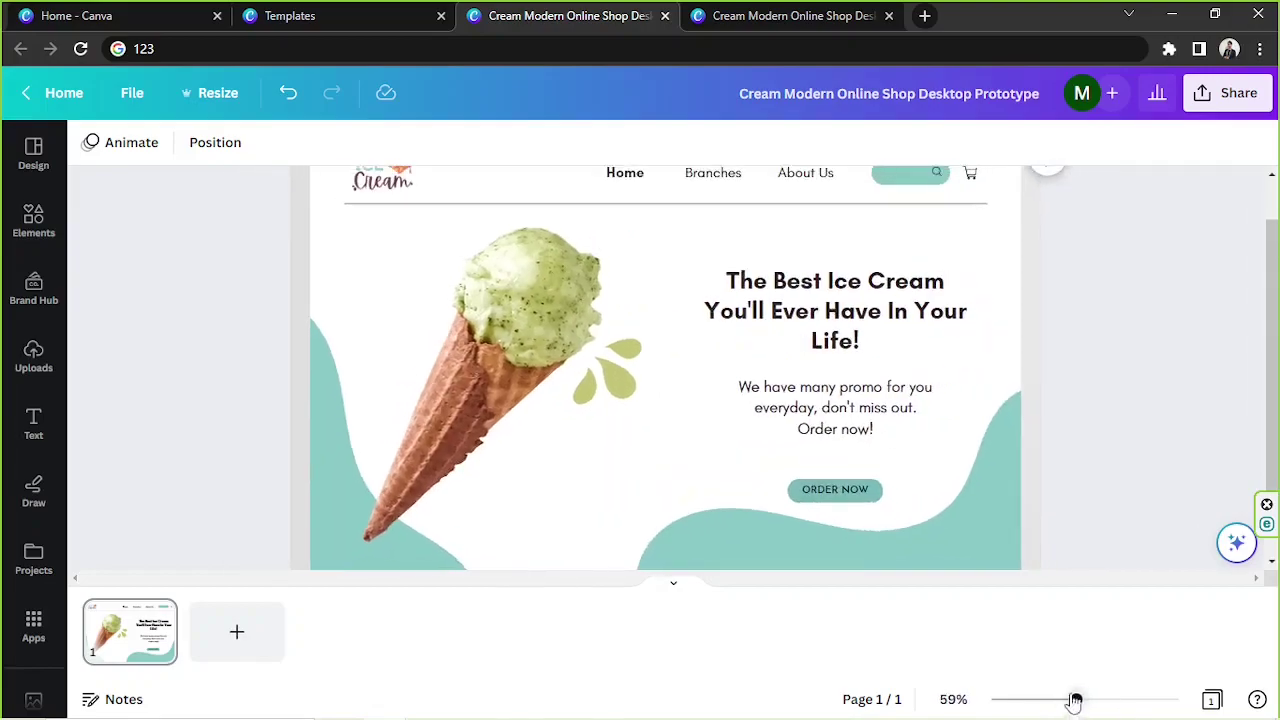
- Link the ORDER NOW button to instagram.com
{"action": "left_click", "coordinate": [858, 494]}
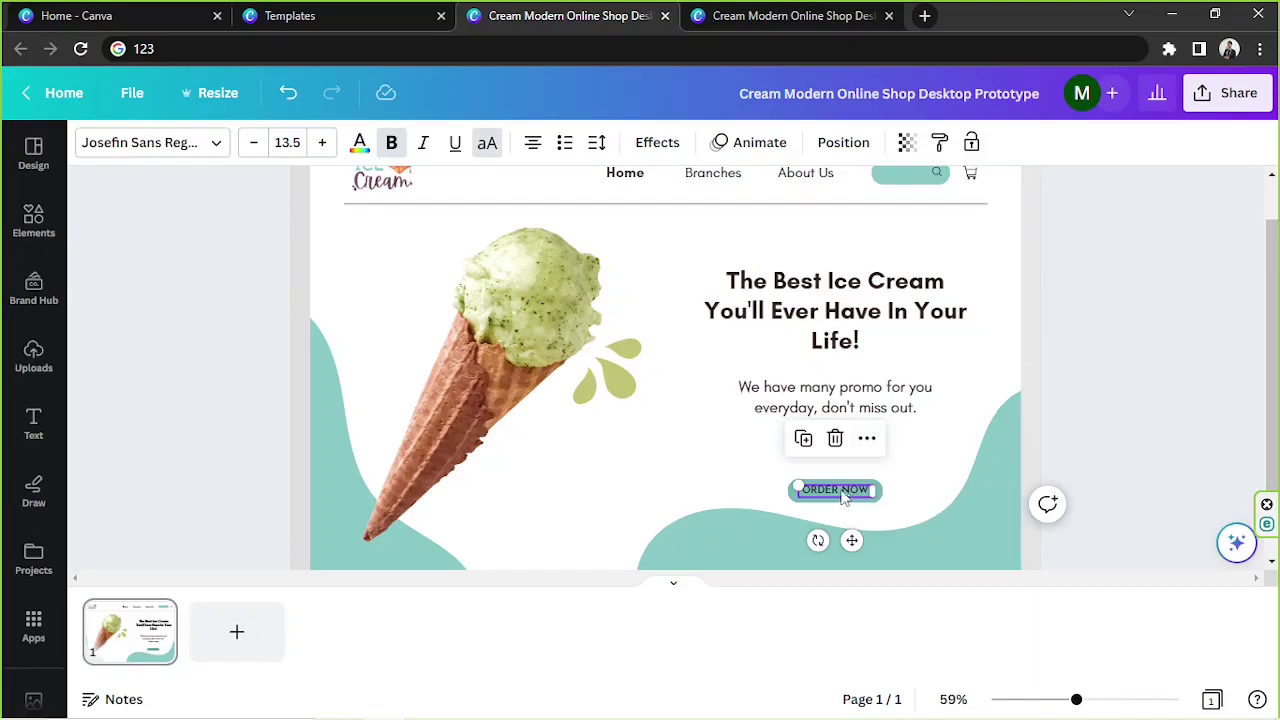
{"action": "left_click", "coordinate": [867, 440]}
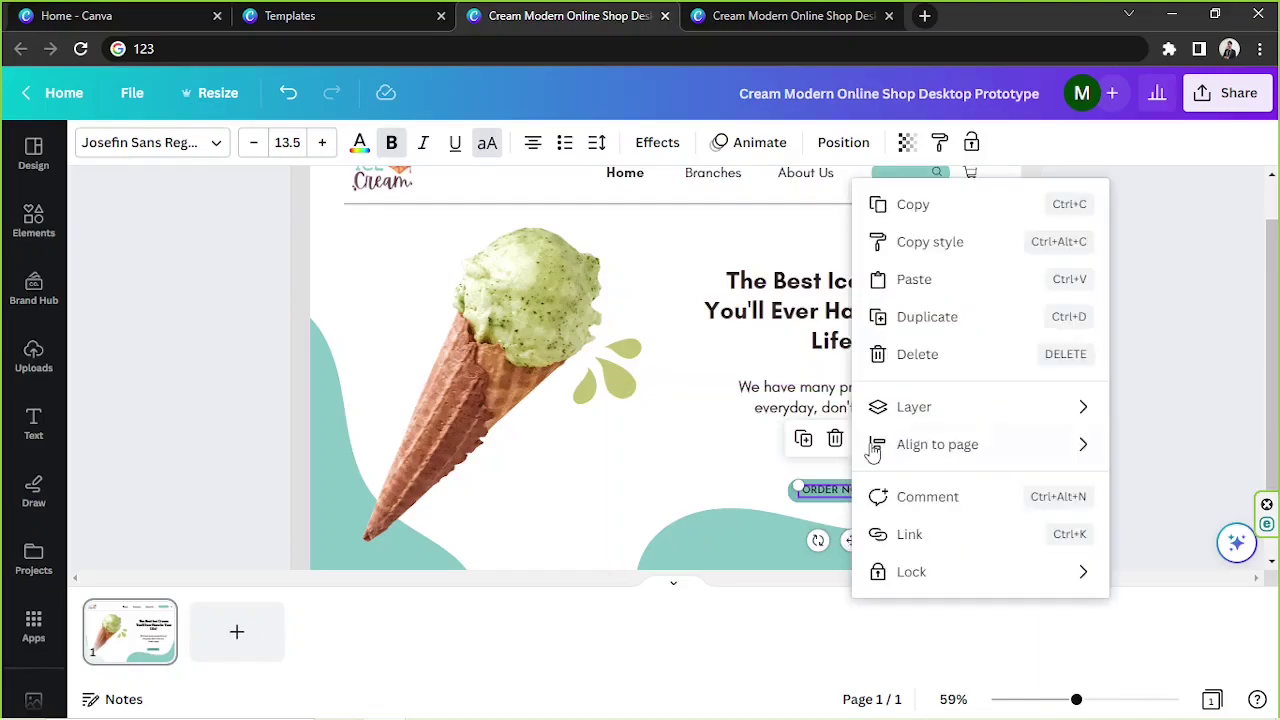
{"action": "left_click", "coordinate": [909, 540]}
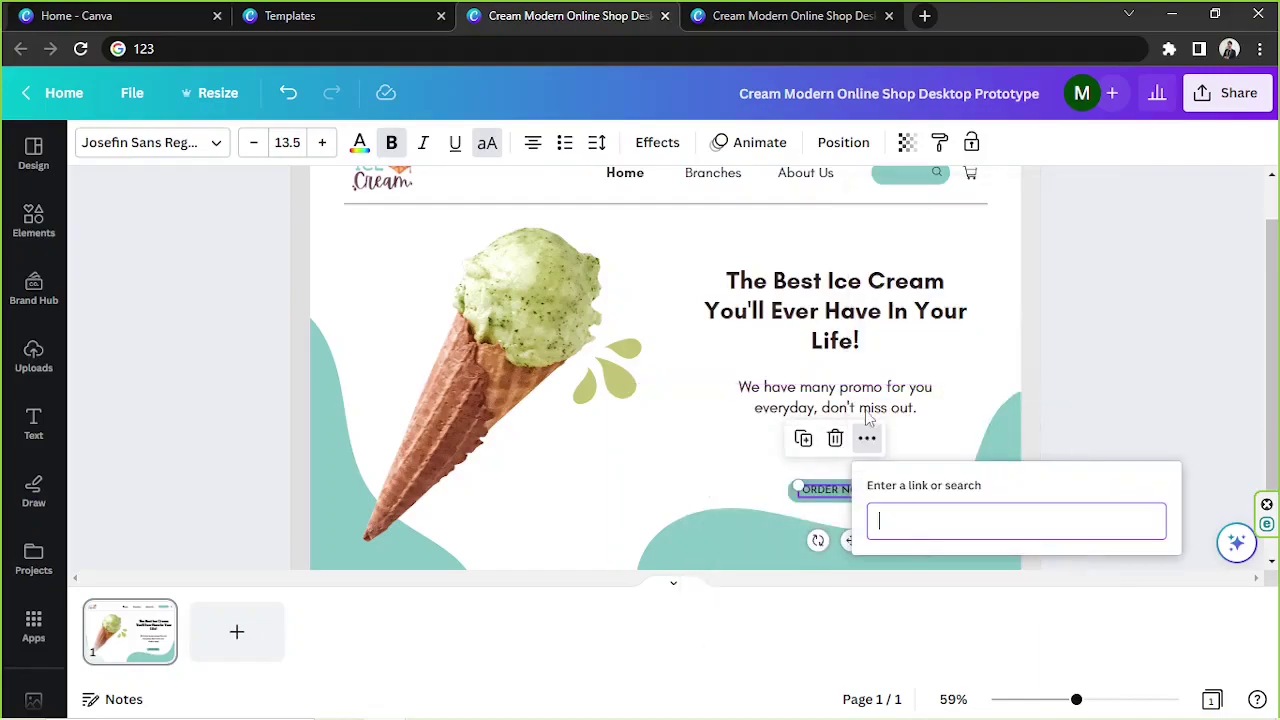
{"action": "type", "text": "instagr"}
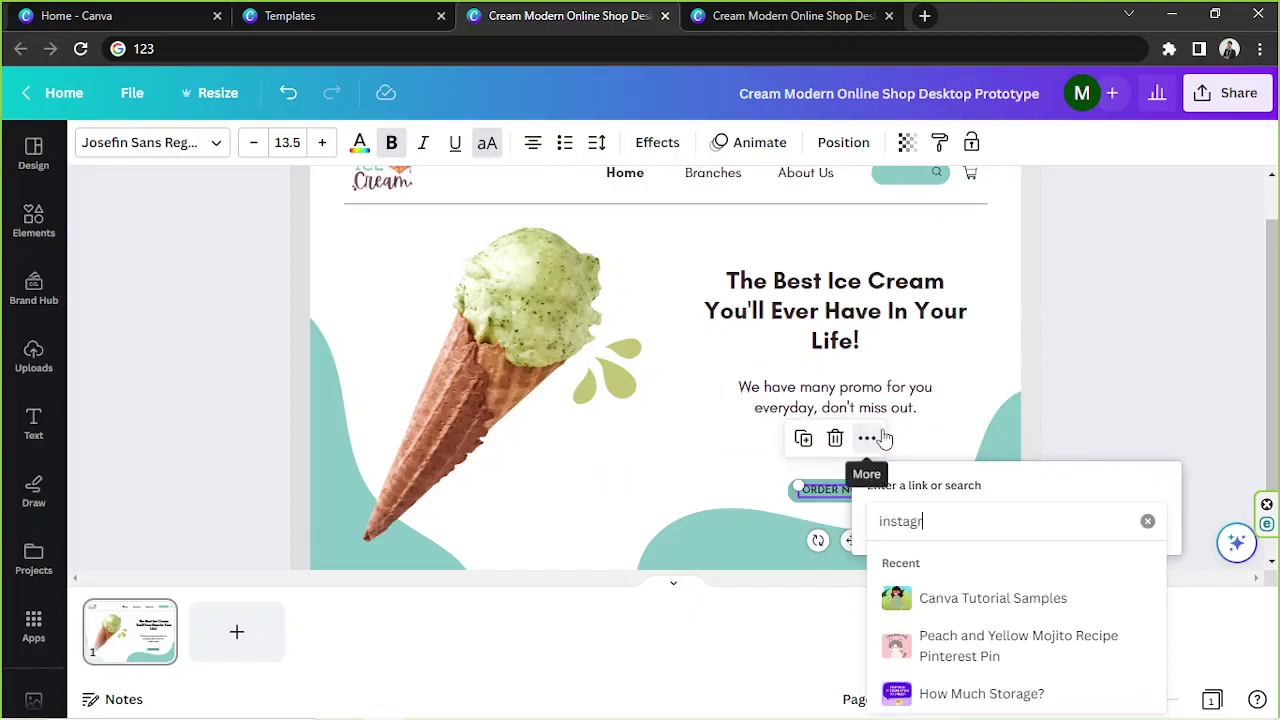
{"action": "type", "text": "am.com"}
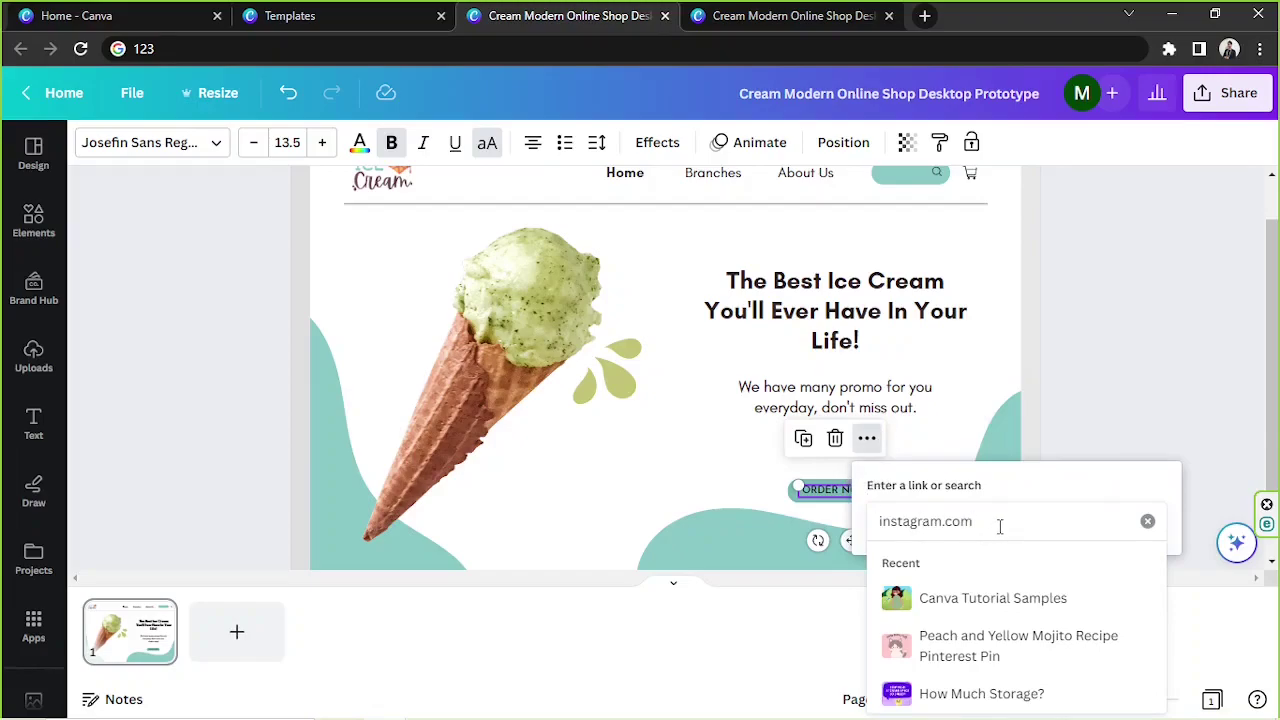
{"action": "key", "text": "Return"}
- Preview the published prototype, confirm ORDER NOW opens Instagram, then close the preview tab
{"action": "left_click", "coordinate": [1086, 368]}
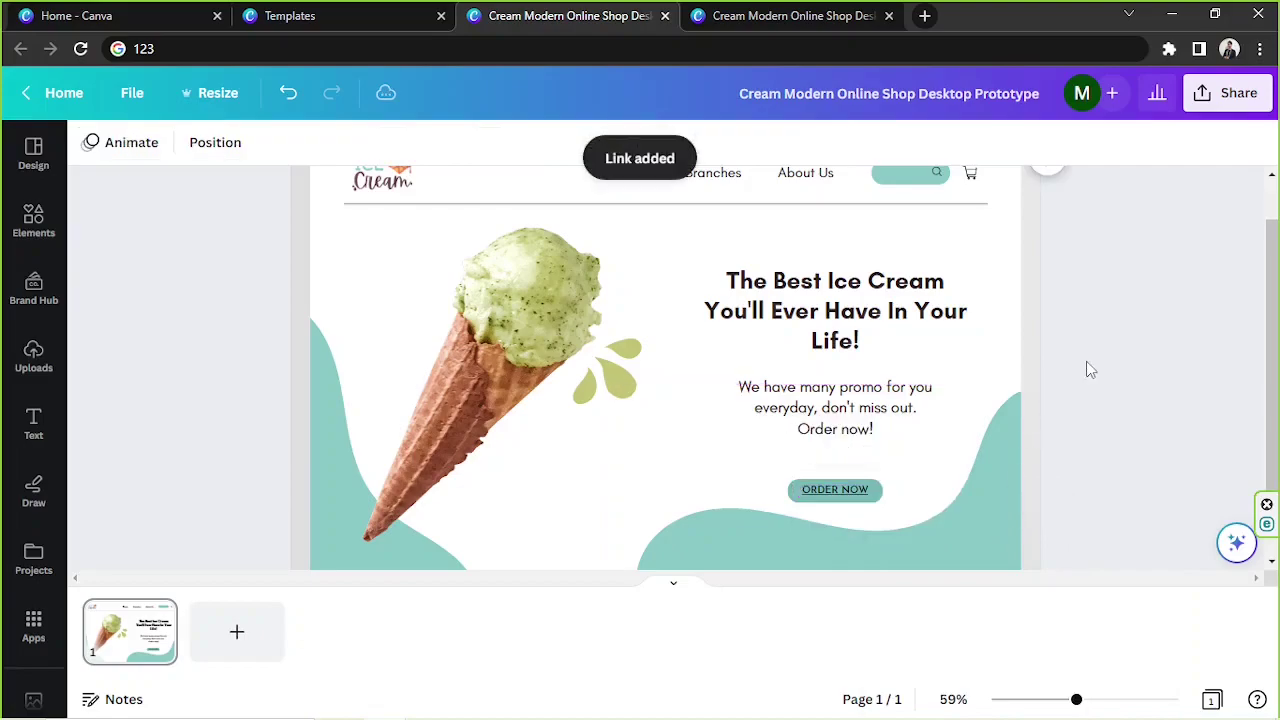
{"action": "left_click", "coordinate": [1210, 93]}
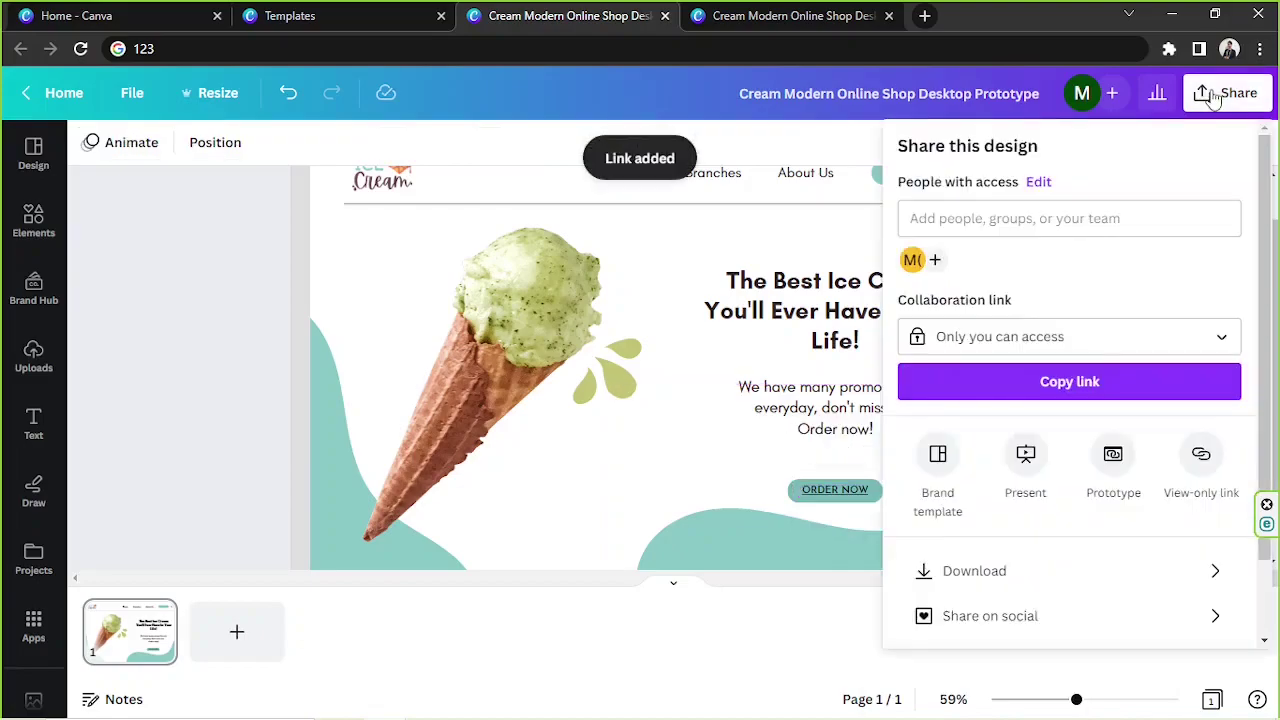
{"action": "left_click", "coordinate": [1120, 458]}
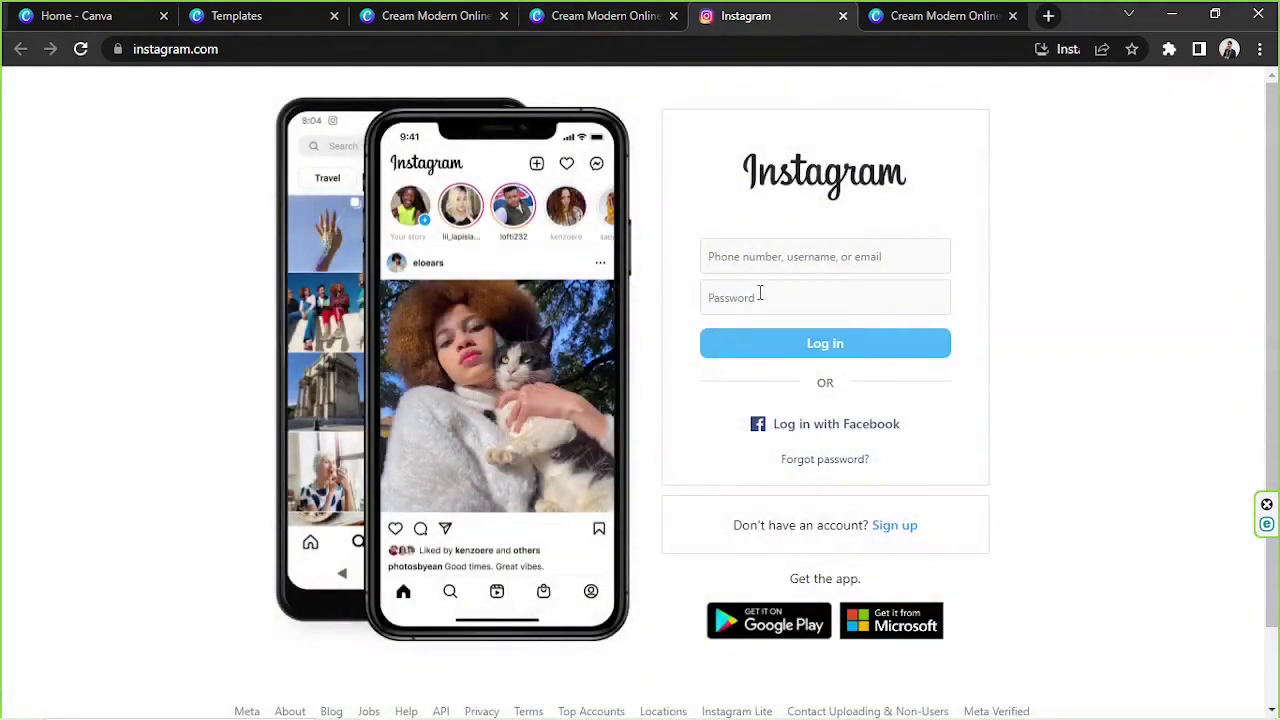
{"action": "left_click", "coordinate": [590, 15]}
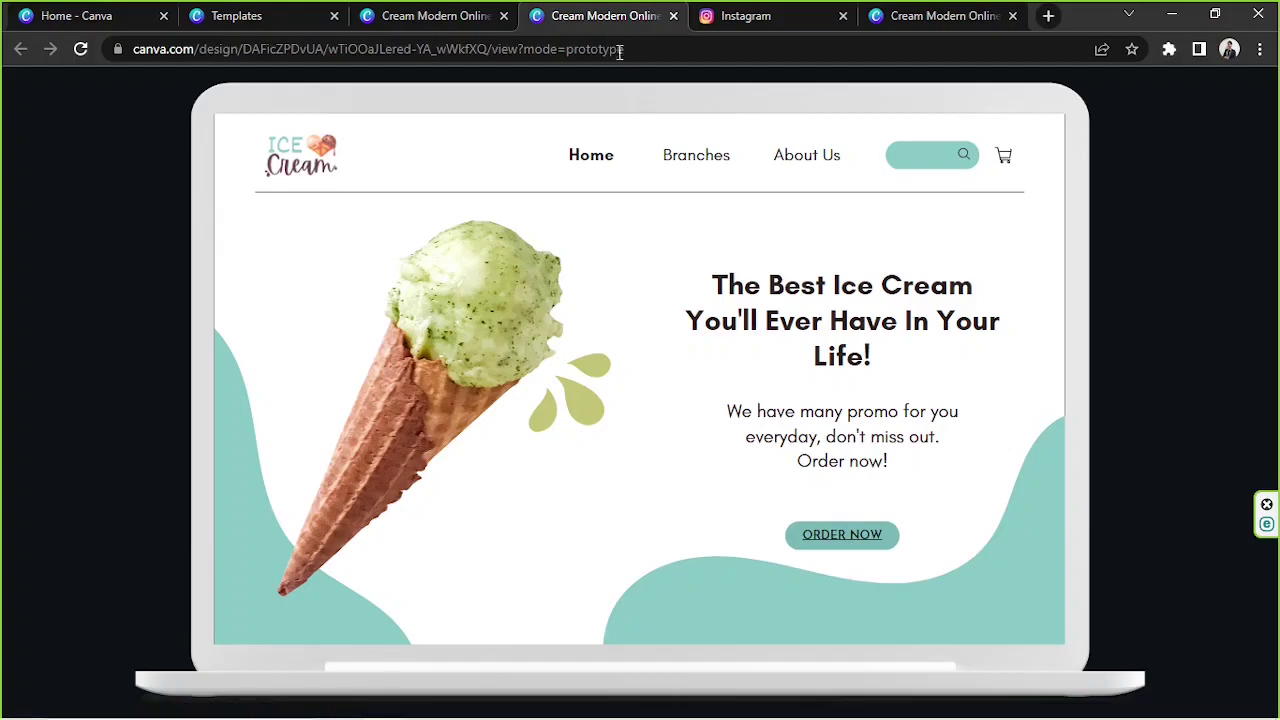
{"action": "left_click", "coordinate": [673, 16]}
- Back in the editor, duplicate the ORDER NOW text and move the copy beside the button
{"action": "left_click", "coordinate": [449, 14]}
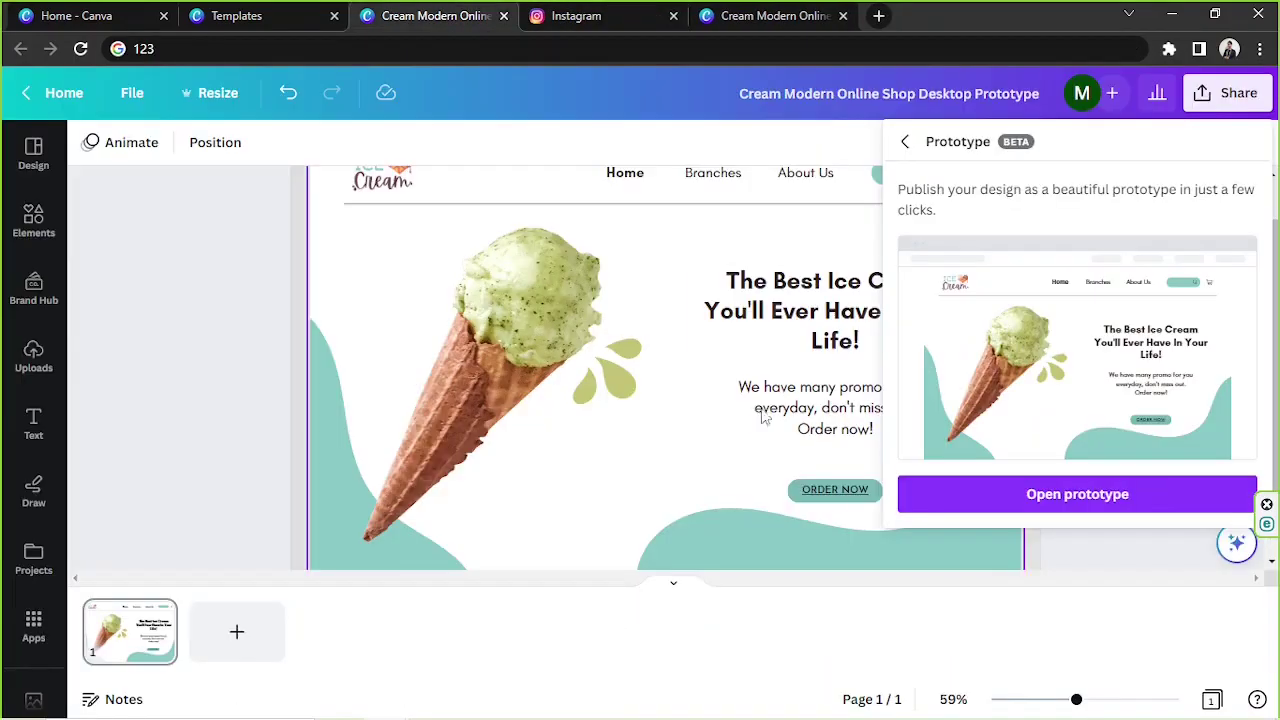
{"action": "left_click", "coordinate": [1124, 549]}
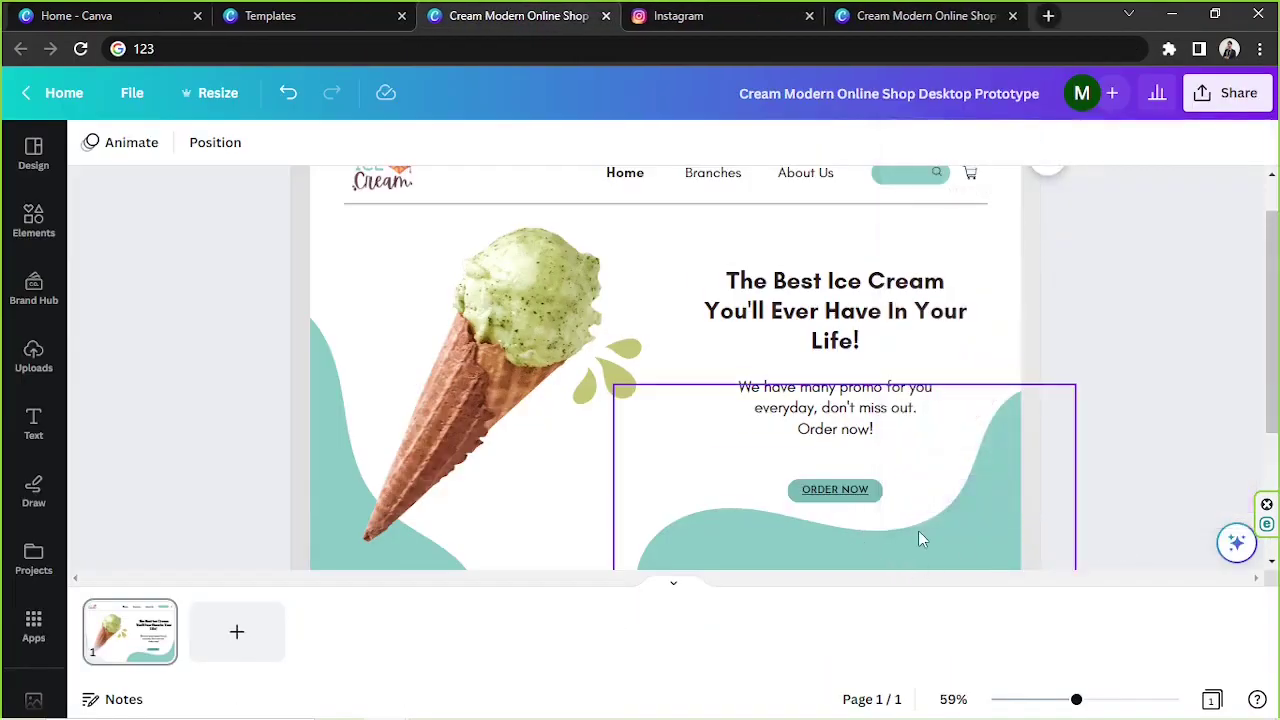
{"action": "double_click", "coordinate": [840, 489]}
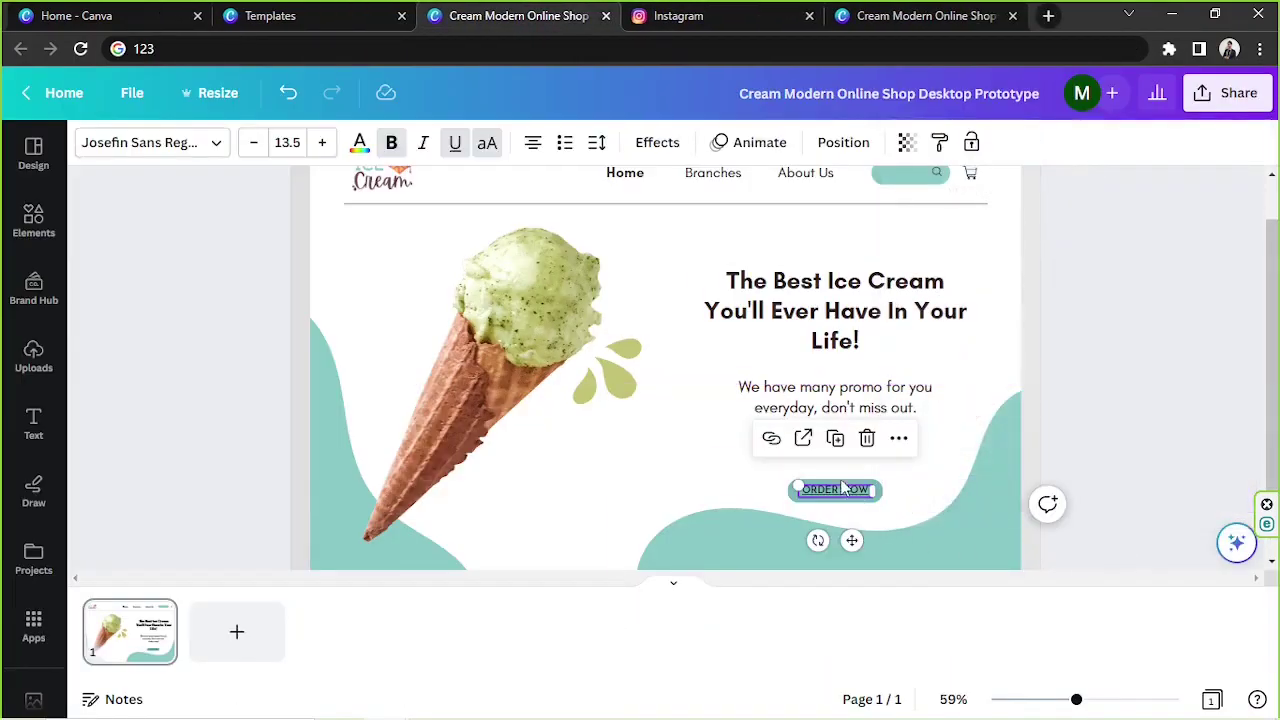
{"action": "left_click", "coordinate": [835, 438]}
{"action": "left_click_drag", "start_coordinate": [845, 503], "coordinate": [725, 468]}
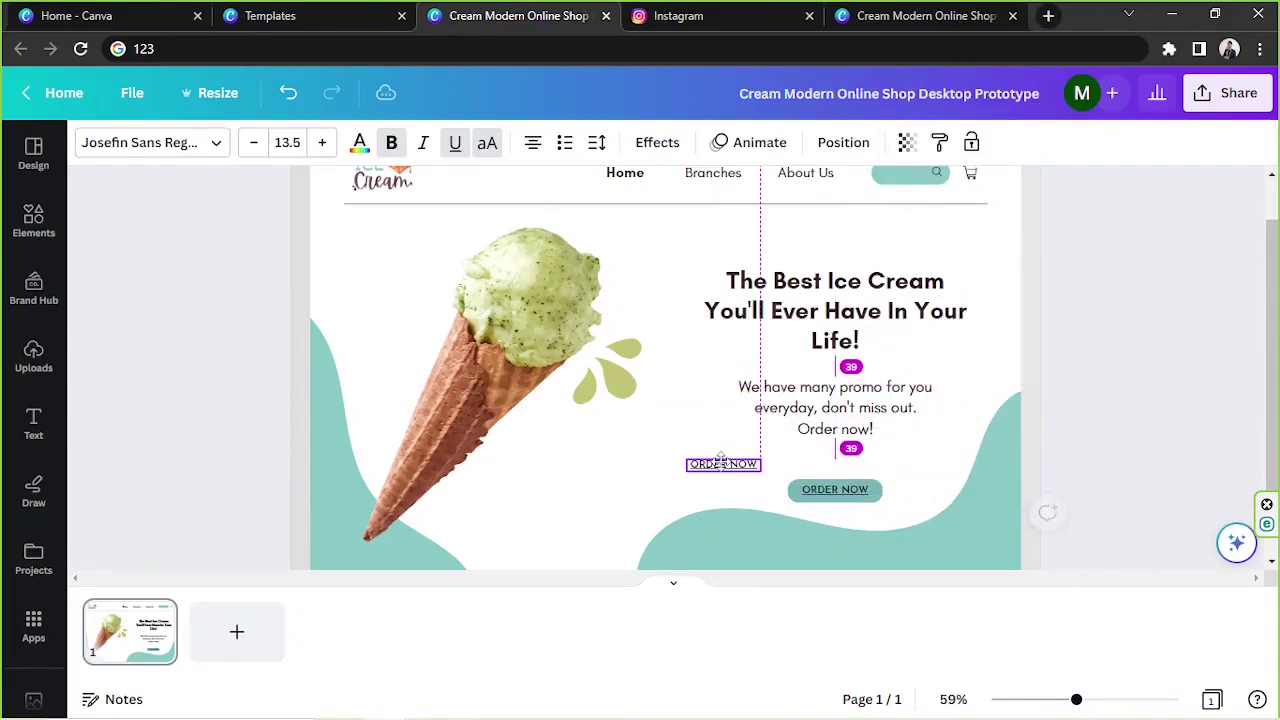
- Remove the instagram.com link from the original ORDER NOW text
{"action": "double_click", "coordinate": [820, 490]}
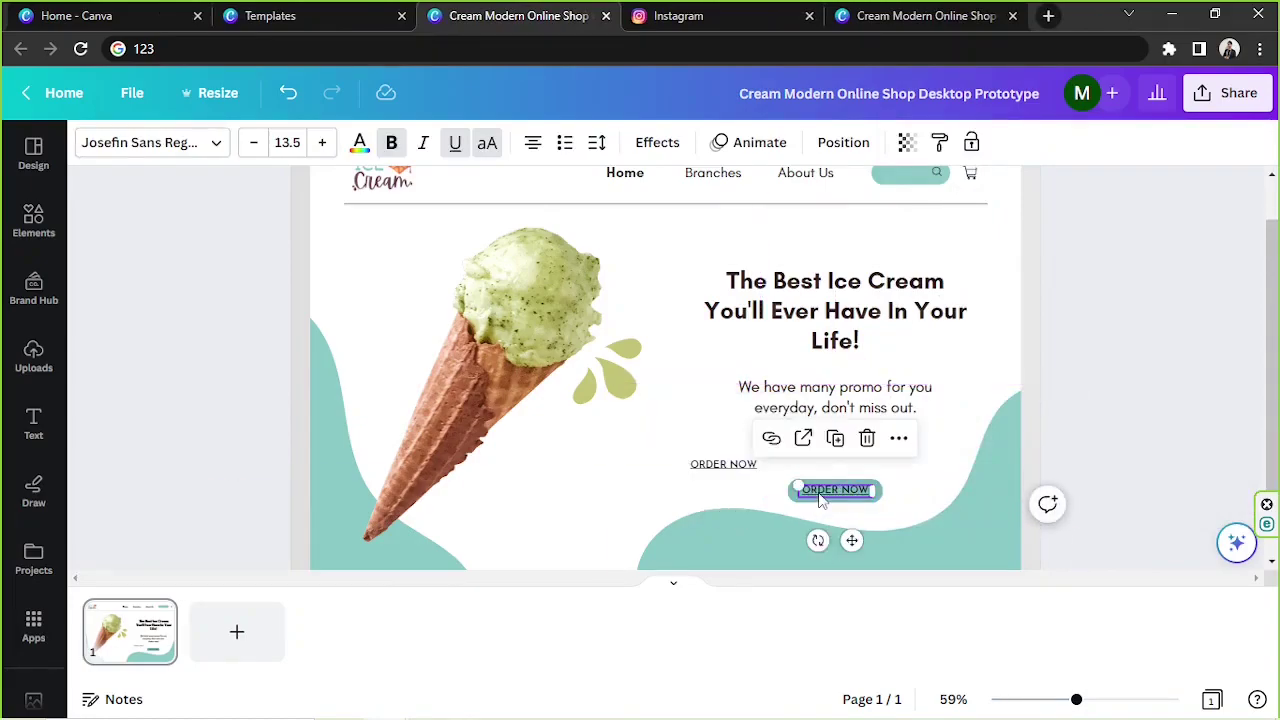
{"action": "left_click", "coordinate": [771, 438]}
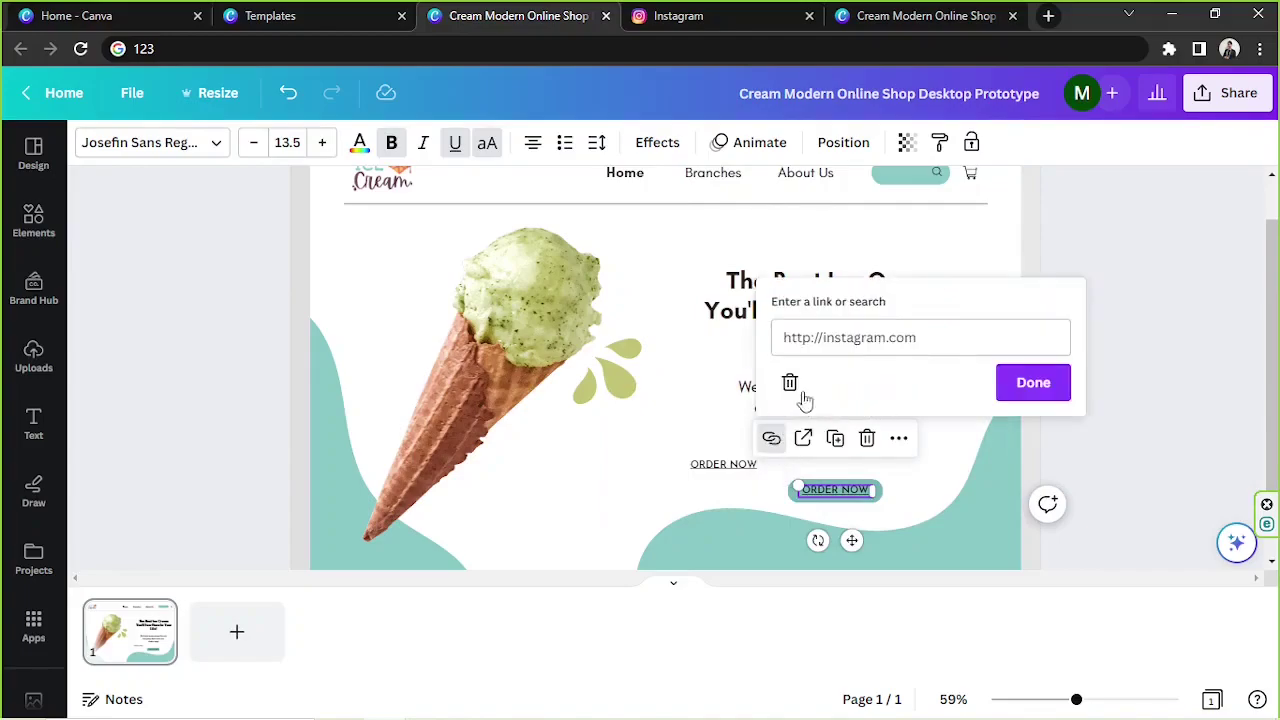
{"action": "left_click", "coordinate": [790, 382]}
{"action": "left_click", "coordinate": [778, 462]}
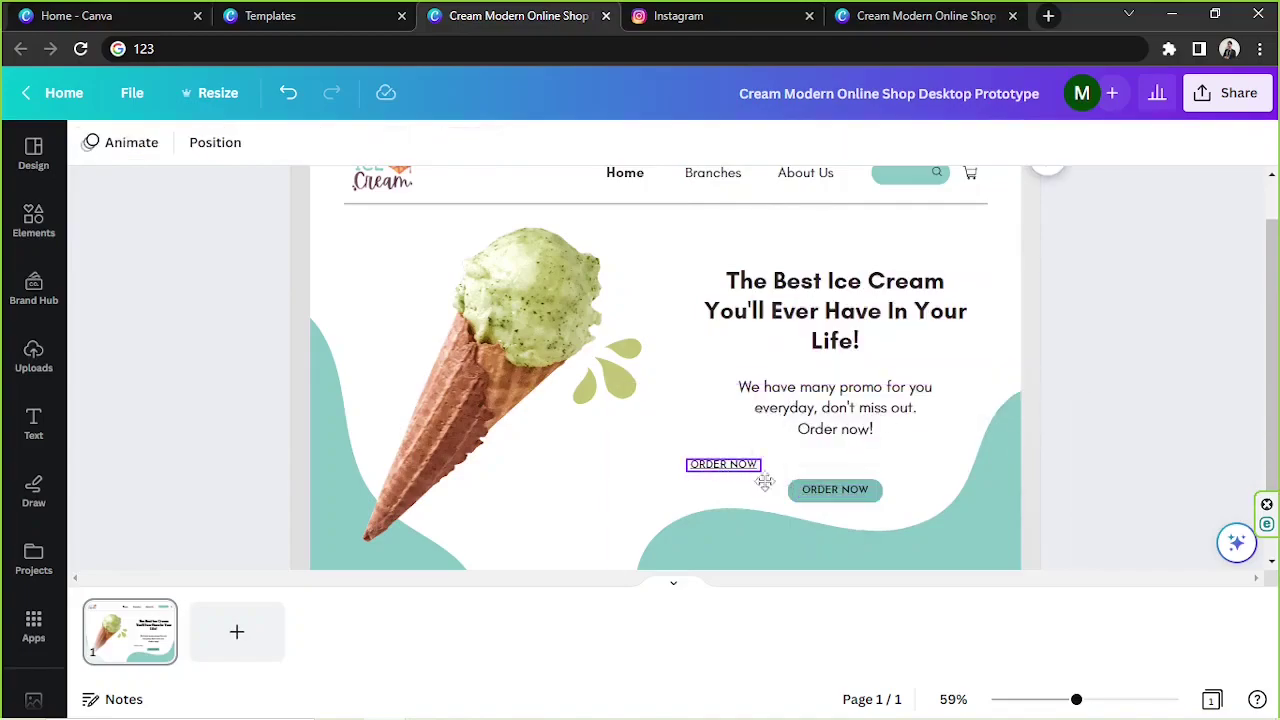
- Align the linked duplicate ORDER NOW text exactly over the teal button at 146% zoom
{"action": "left_click_drag", "start_coordinate": [713, 463], "coordinate": [825, 489]}
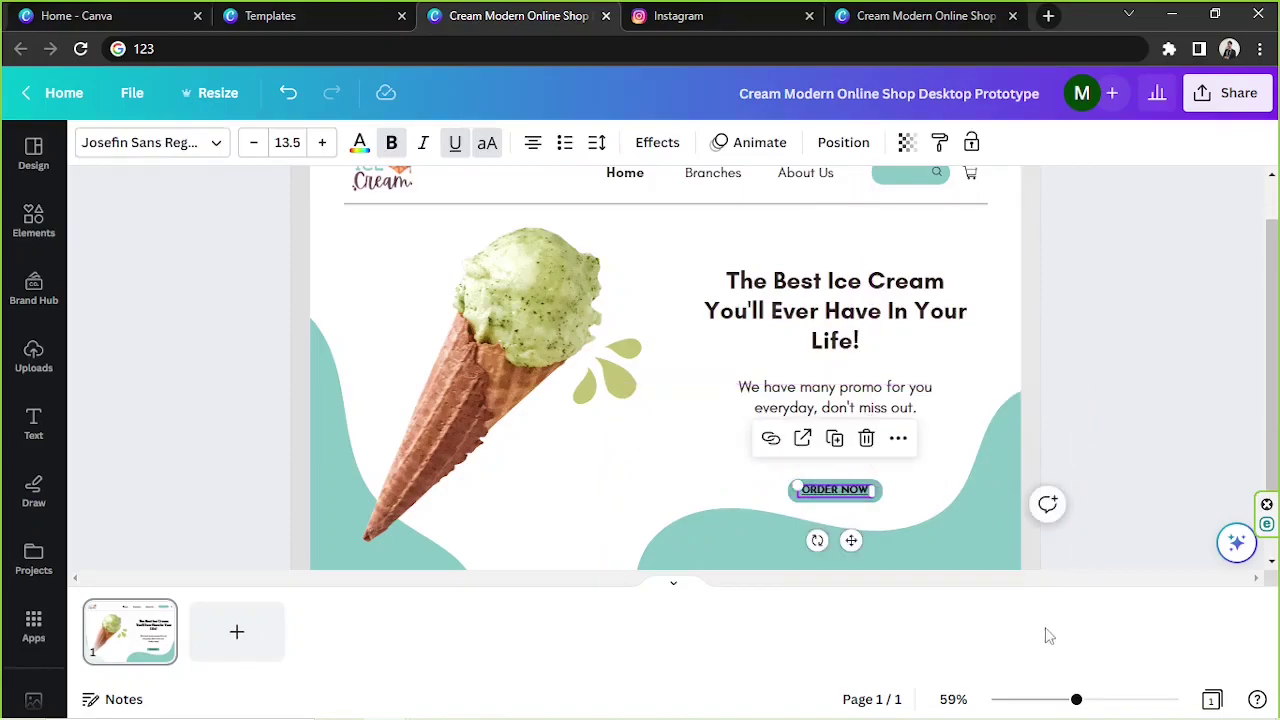
{"action": "left_click", "coordinate": [1119, 699]}
{"action": "scroll", "coordinate": [925, 440], "scroll_direction": "down", "scroll_amount": 2}
{"action": "scroll", "coordinate": [925, 440], "scroll_direction": "down", "scroll_amount": 2}
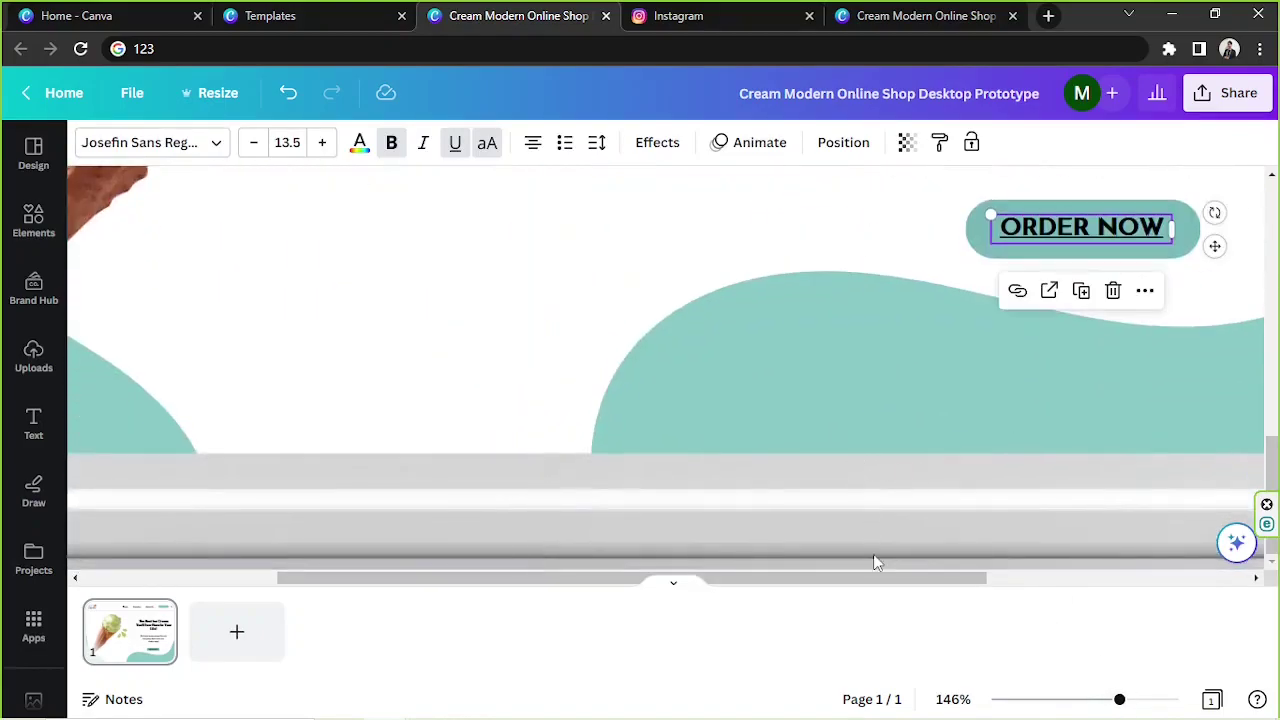
{"action": "left_click_drag", "start_coordinate": [923, 580], "coordinate": [1095, 580]}
{"action": "scroll", "coordinate": [790, 355], "scroll_direction": "up", "scroll_amount": 1}
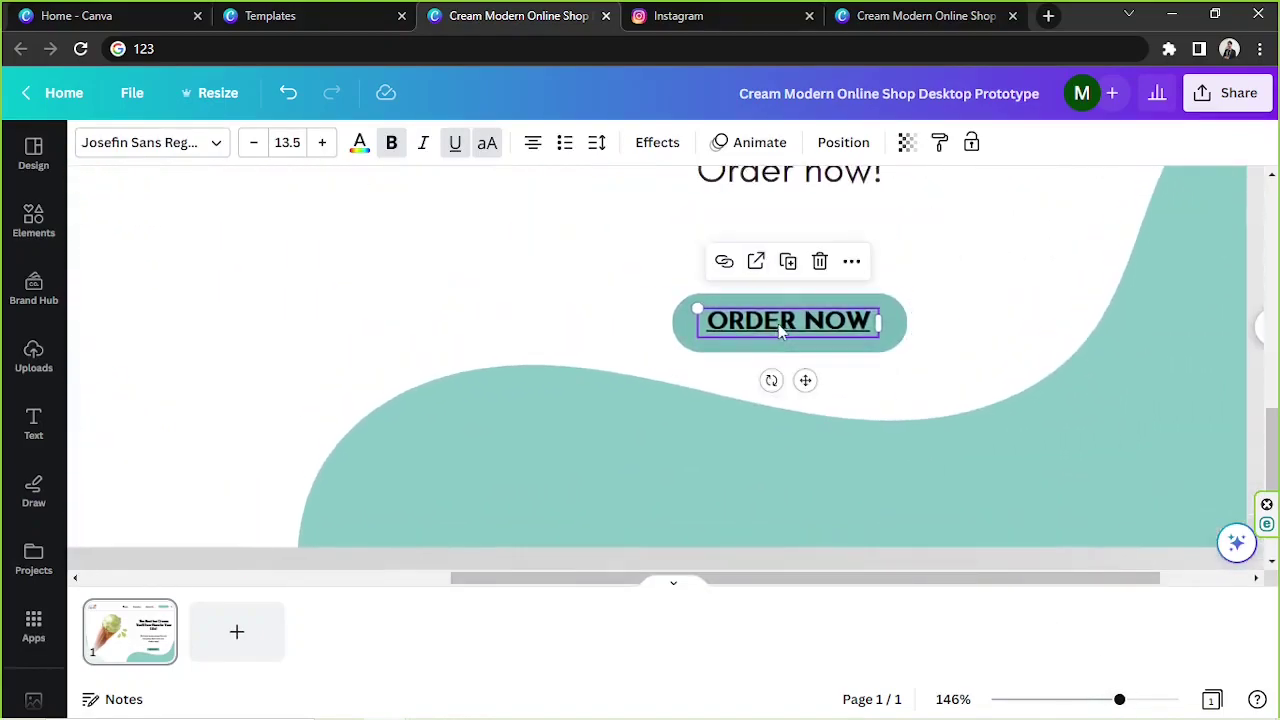
{"action": "left_click_drag", "start_coordinate": [782, 322], "coordinate": [782, 322]}
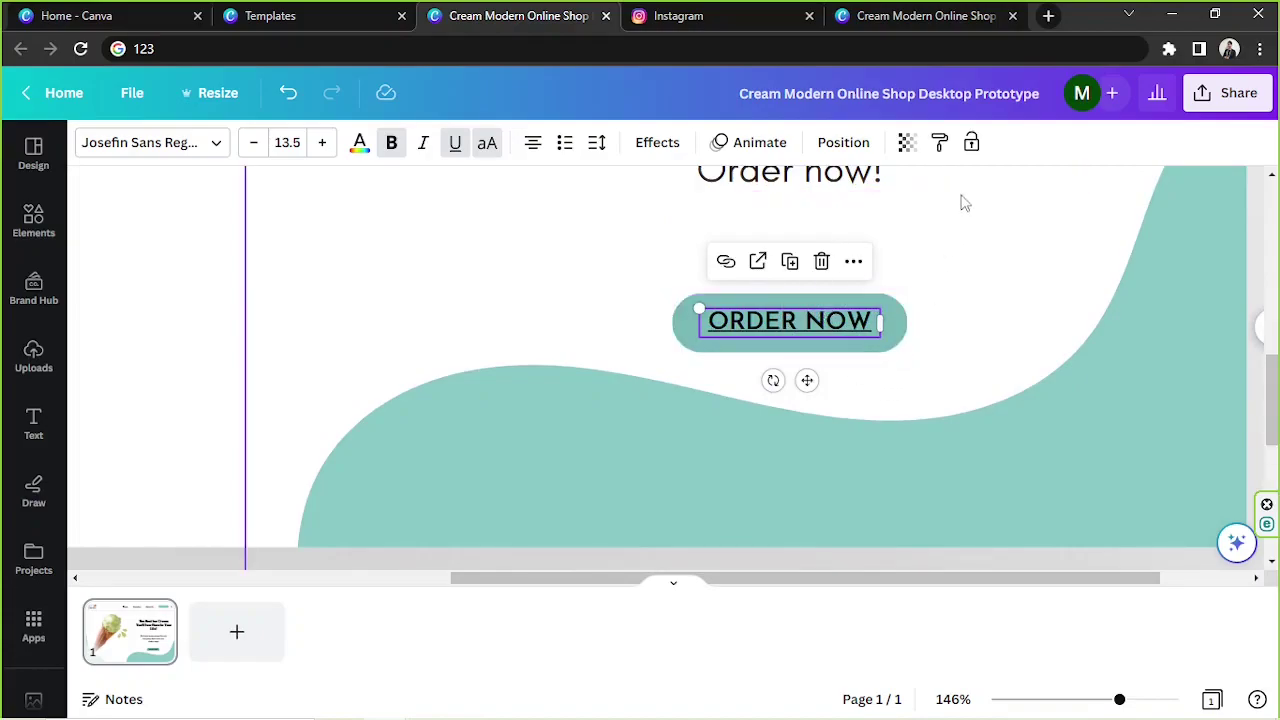
- Set the overlay ORDER NOW text's transparency to 1 and check the full design
{"action": "left_click", "coordinate": [907, 145]}
{"action": "left_click", "coordinate": [893, 192]}
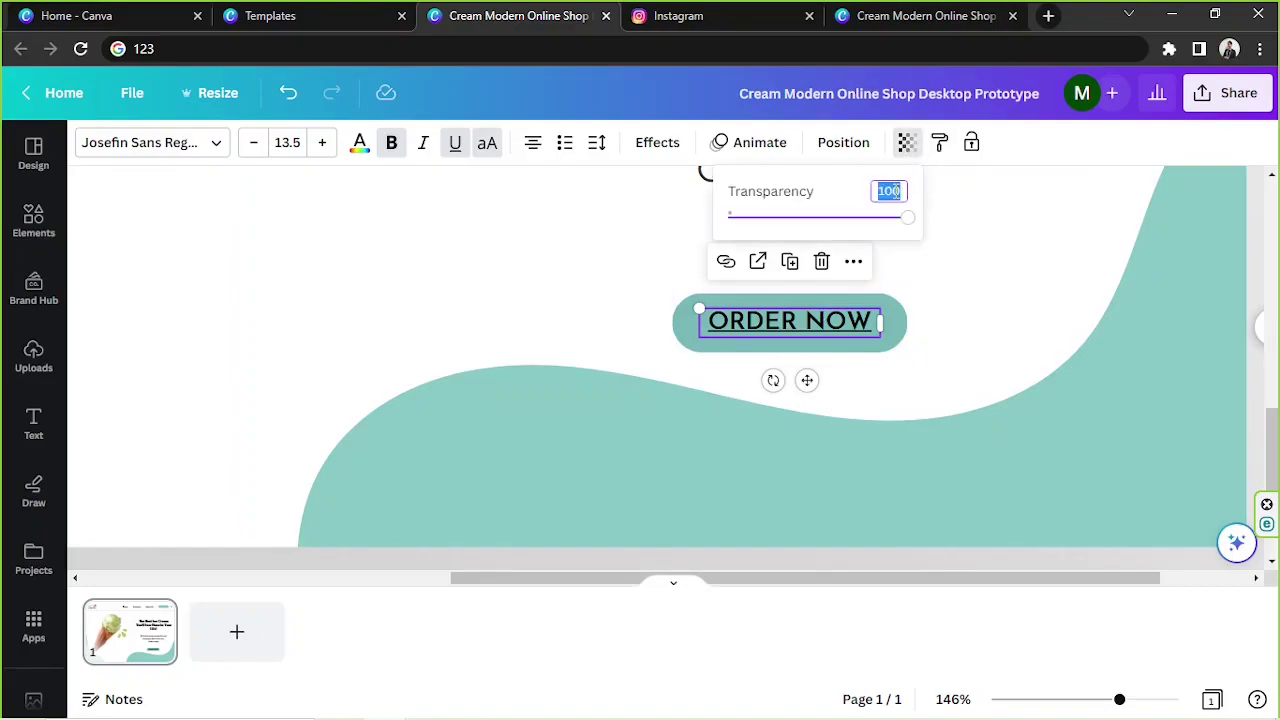
{"action": "type", "text": "1"}
{"action": "key", "text": "Return"}
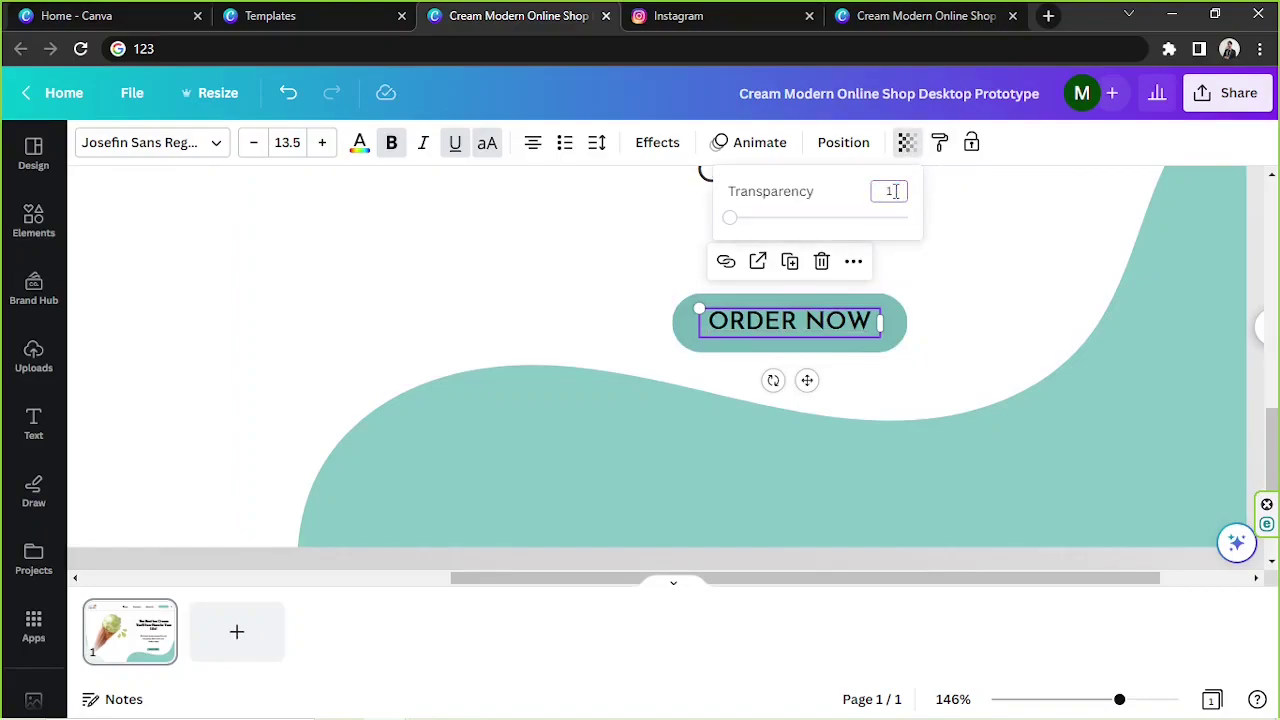
{"action": "left_click", "coordinate": [1047, 256]}
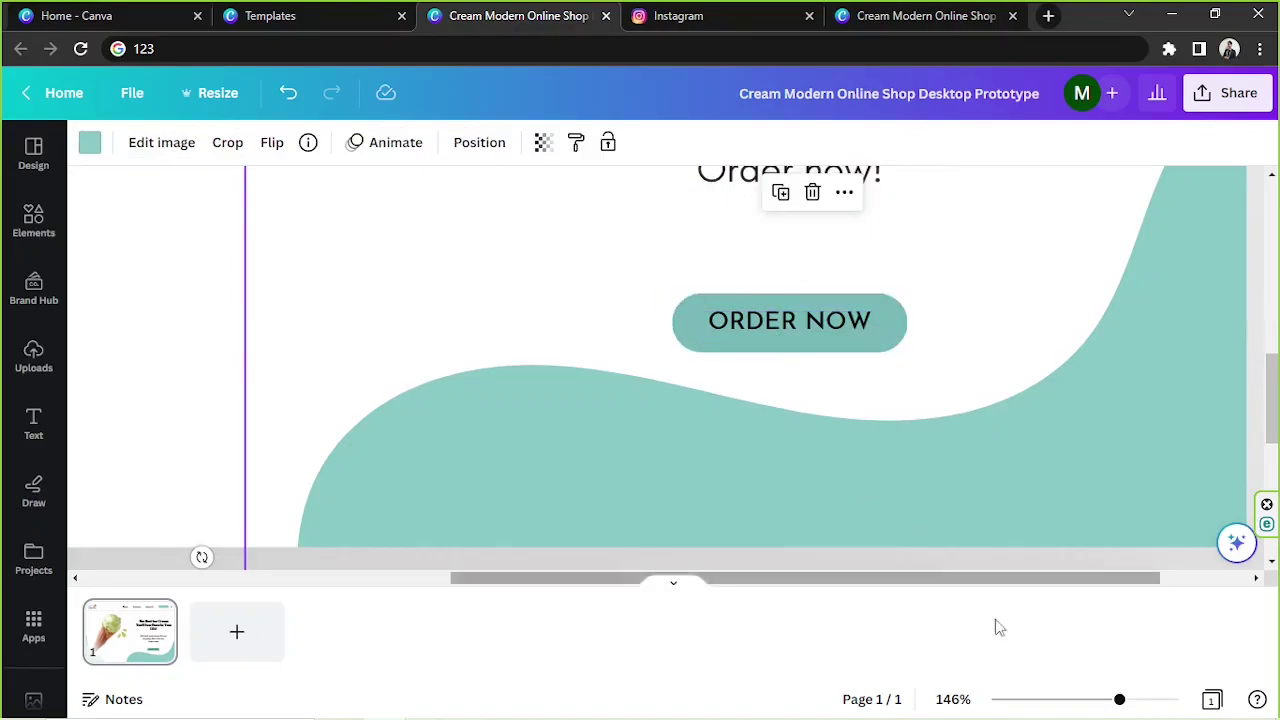
{"action": "left_click", "coordinate": [1065, 702]}
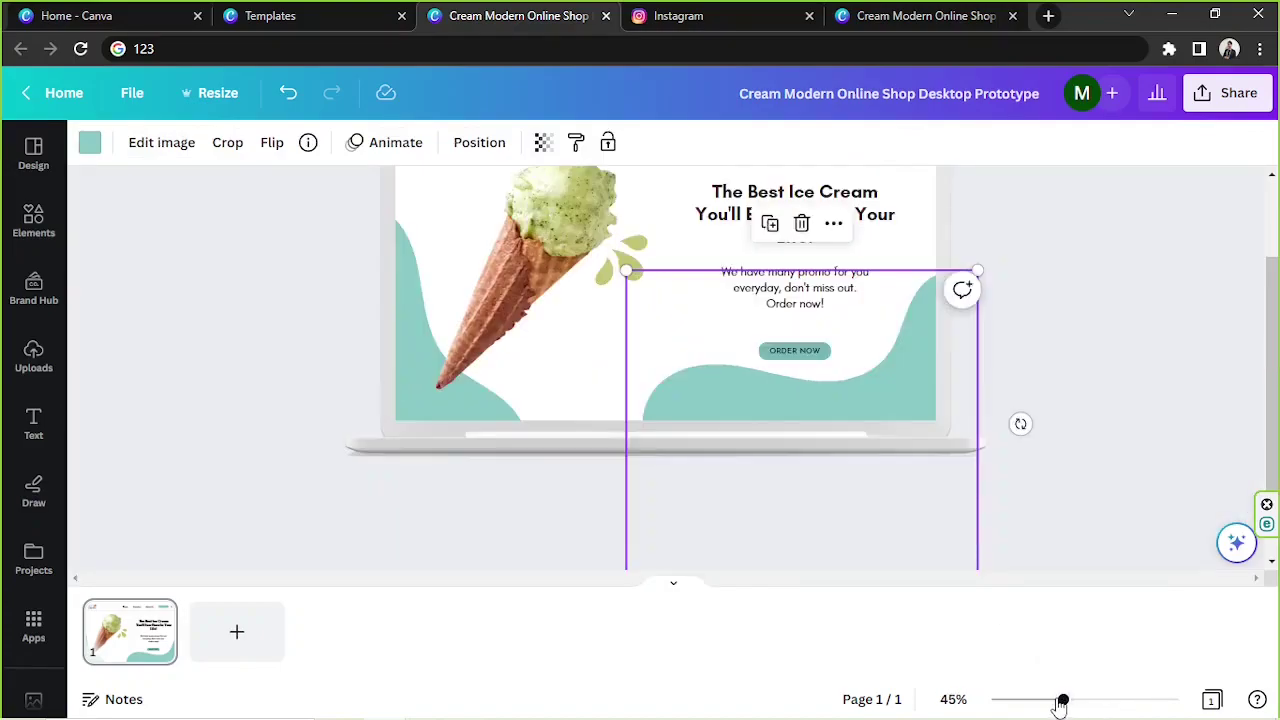
{"action": "left_click", "coordinate": [800, 360]}
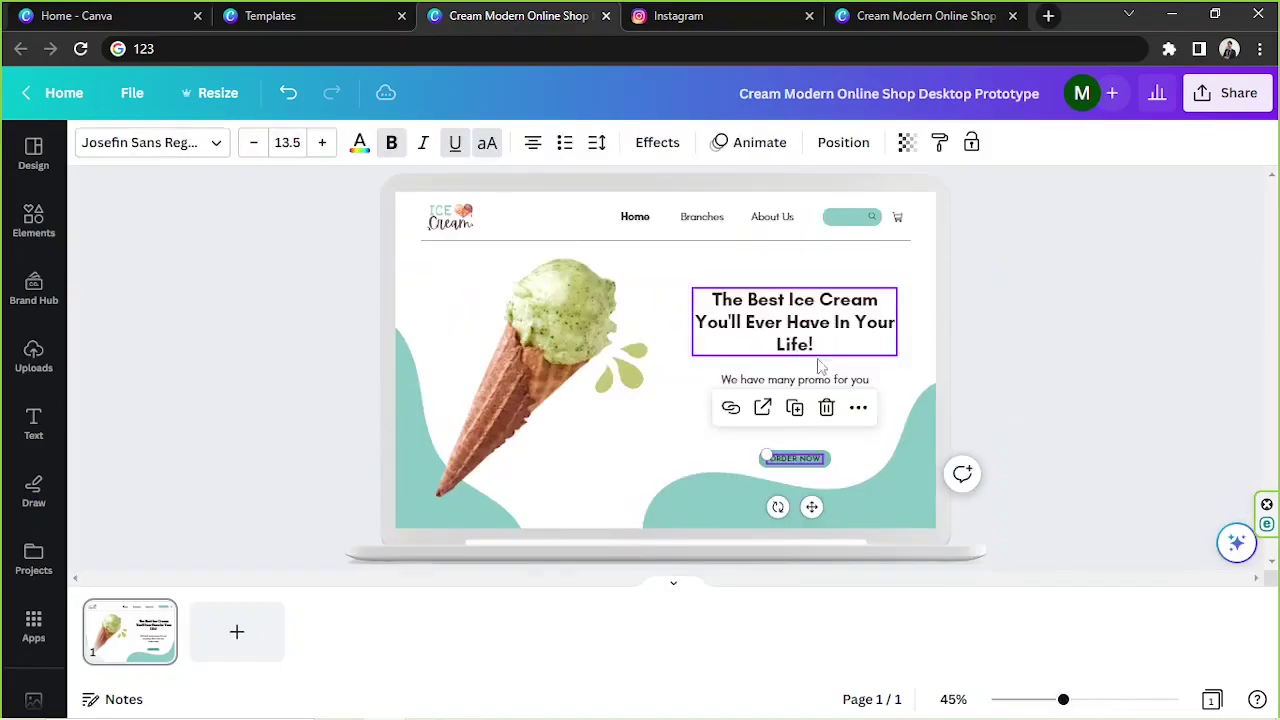
{"action": "left_click", "coordinate": [1070, 388]}
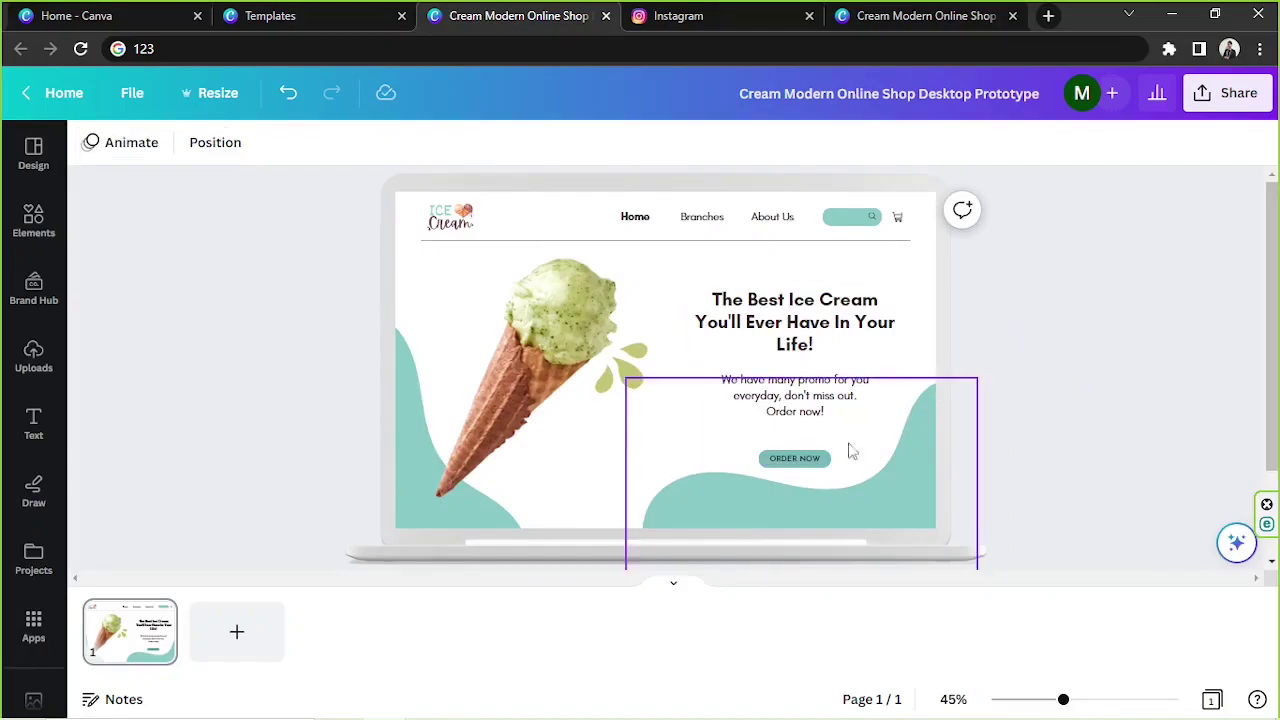
- Re-test the prototype's plain ORDER NOW button opening Instagram, then close the Instagram and duplicate prototype tabs
{"action": "left_click", "coordinate": [1227, 92]}
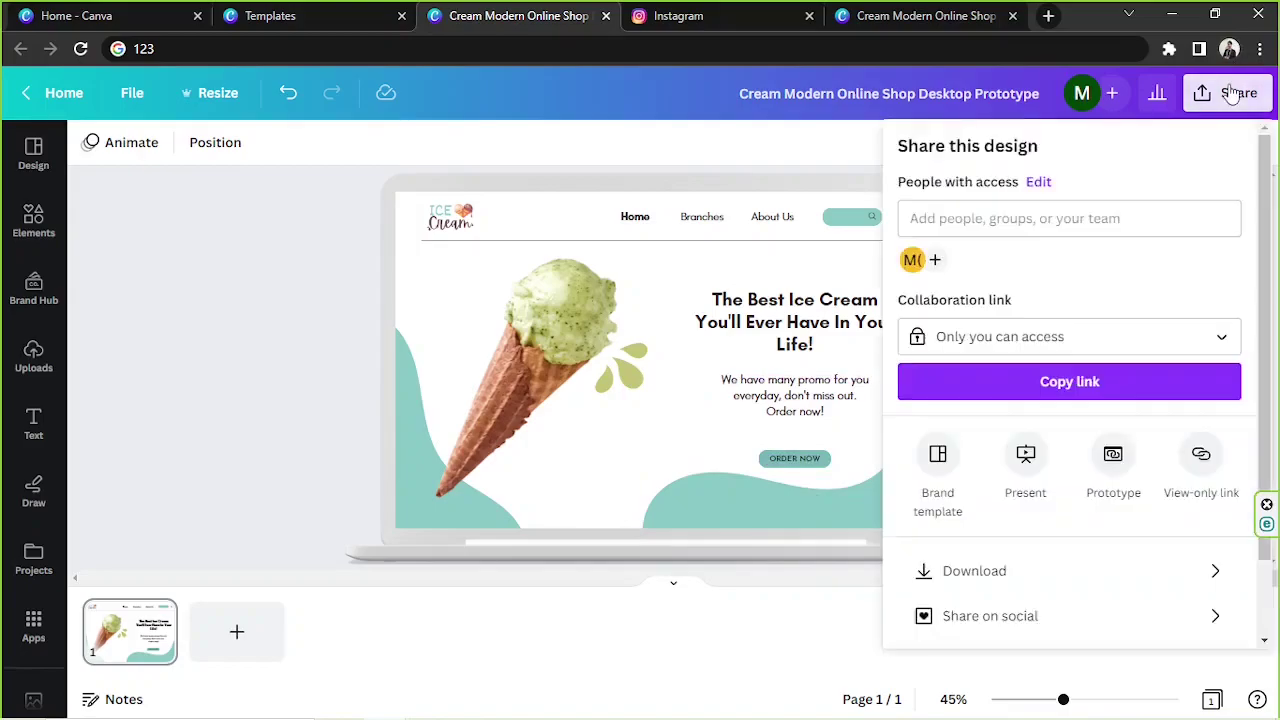
{"action": "left_click", "coordinate": [1113, 460]}
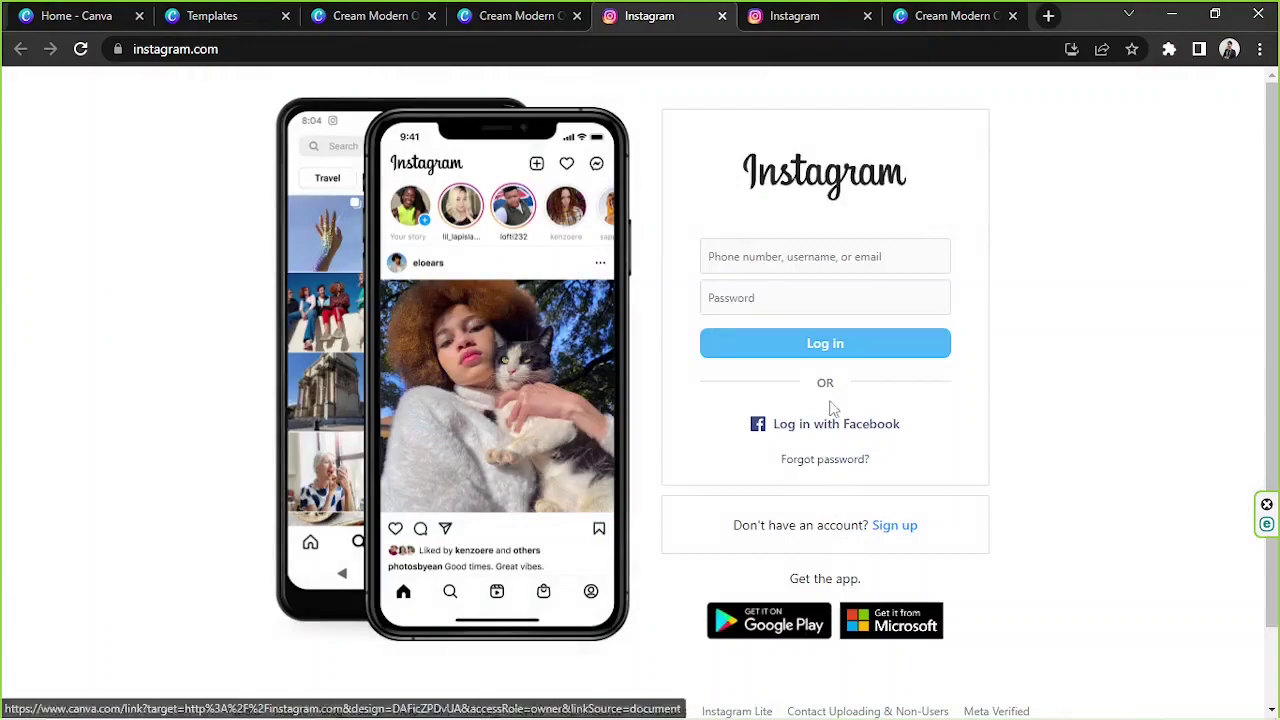
{"action": "scroll", "coordinate": [846, 537], "scroll_direction": "down", "scroll_amount": 1}
{"action": "left_click", "coordinate": [512, 12]}
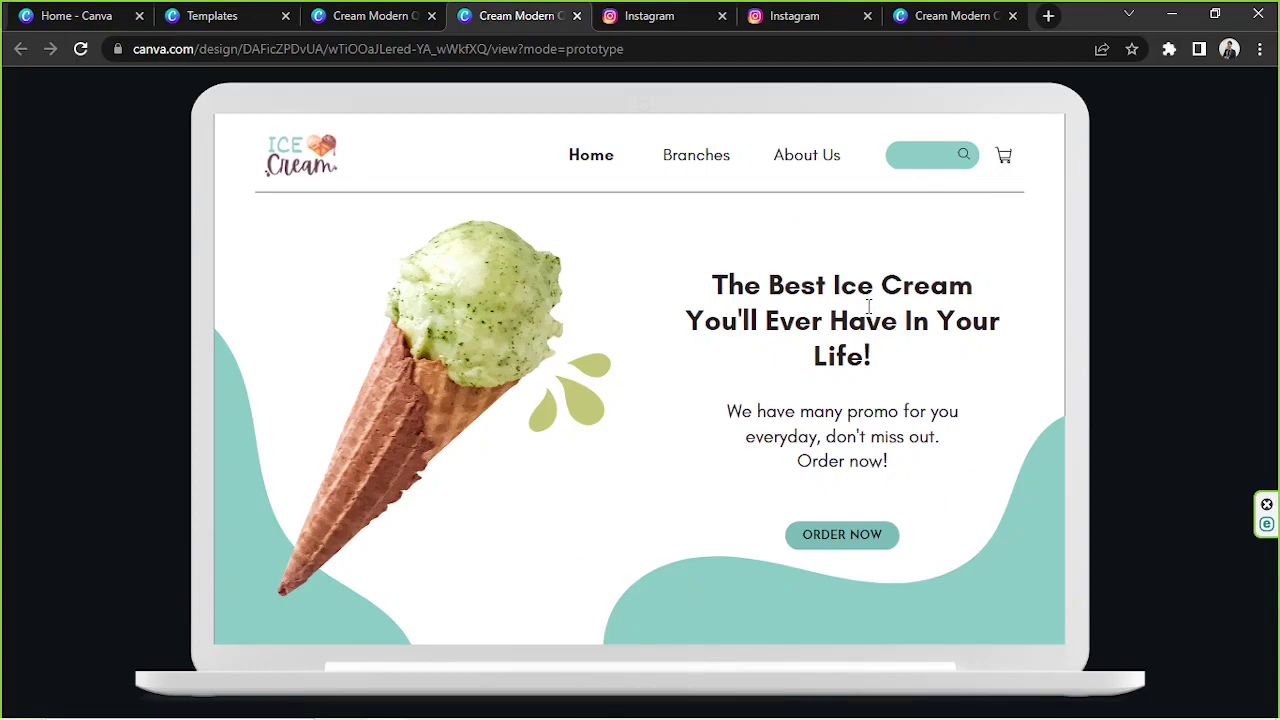
{"action": "left_click", "coordinate": [722, 16]}
{"action": "left_click", "coordinate": [722, 16]}
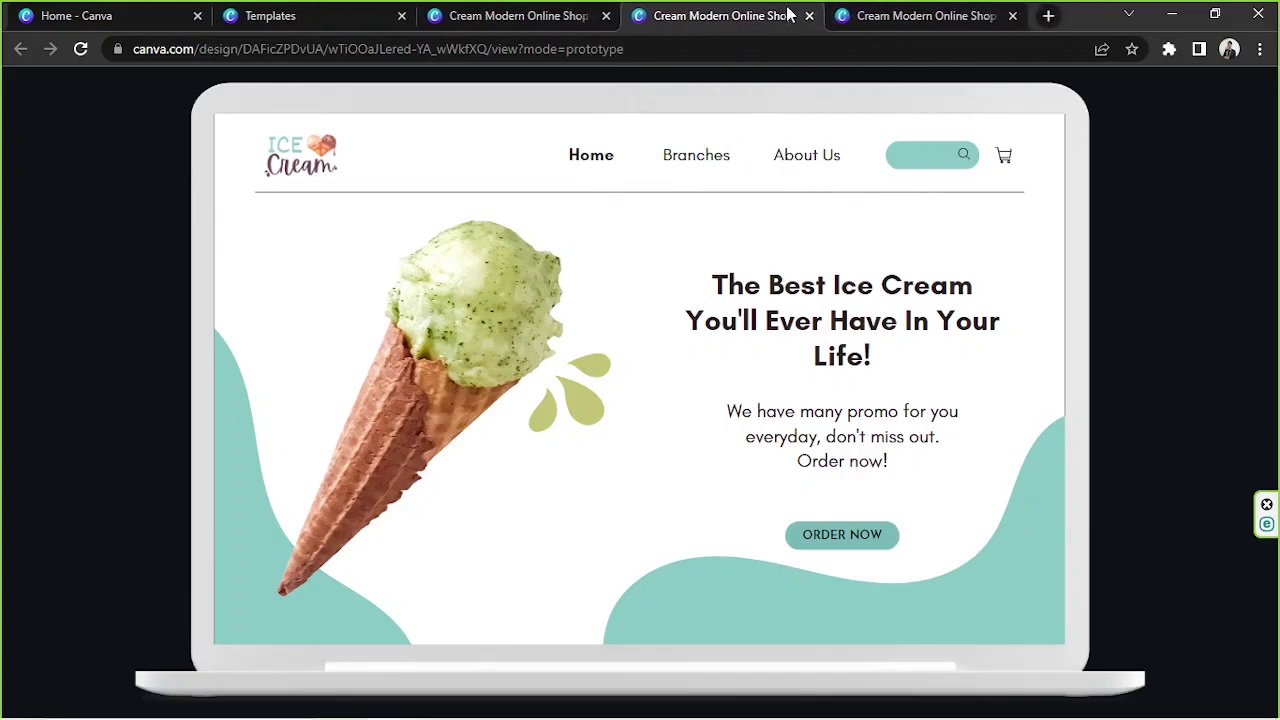
{"action": "left_click", "coordinate": [1013, 16]}
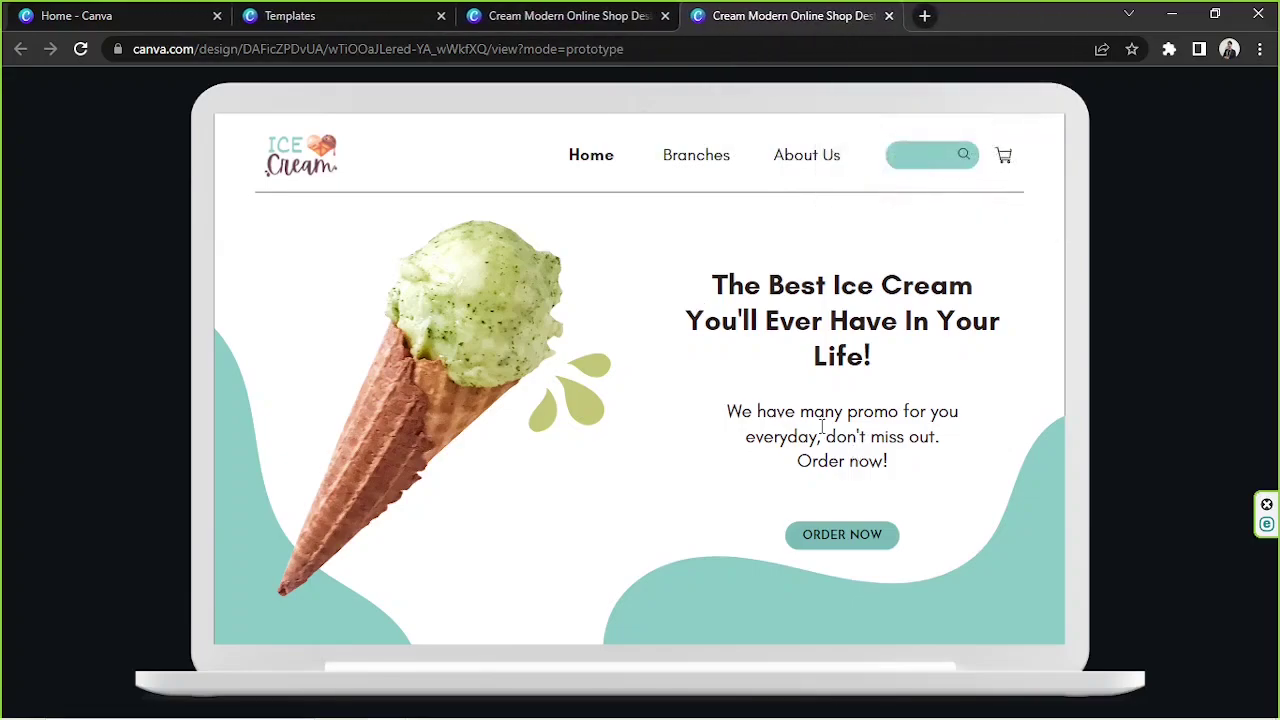